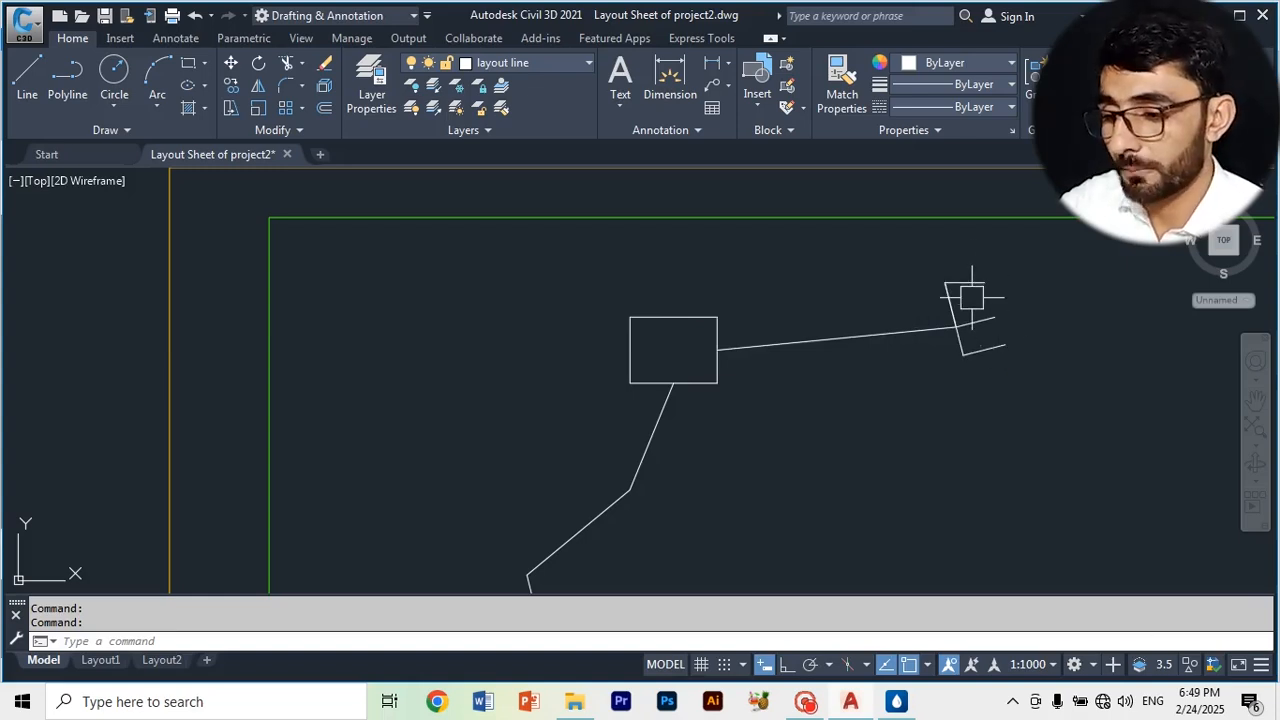
- Start a multiline text beside the tank rectangle in the layout sheet, with "Tank" as its first line
{"action": "scroll", "coordinate": [990, 272], "scroll_direction": "down", "scroll_amount": 3}
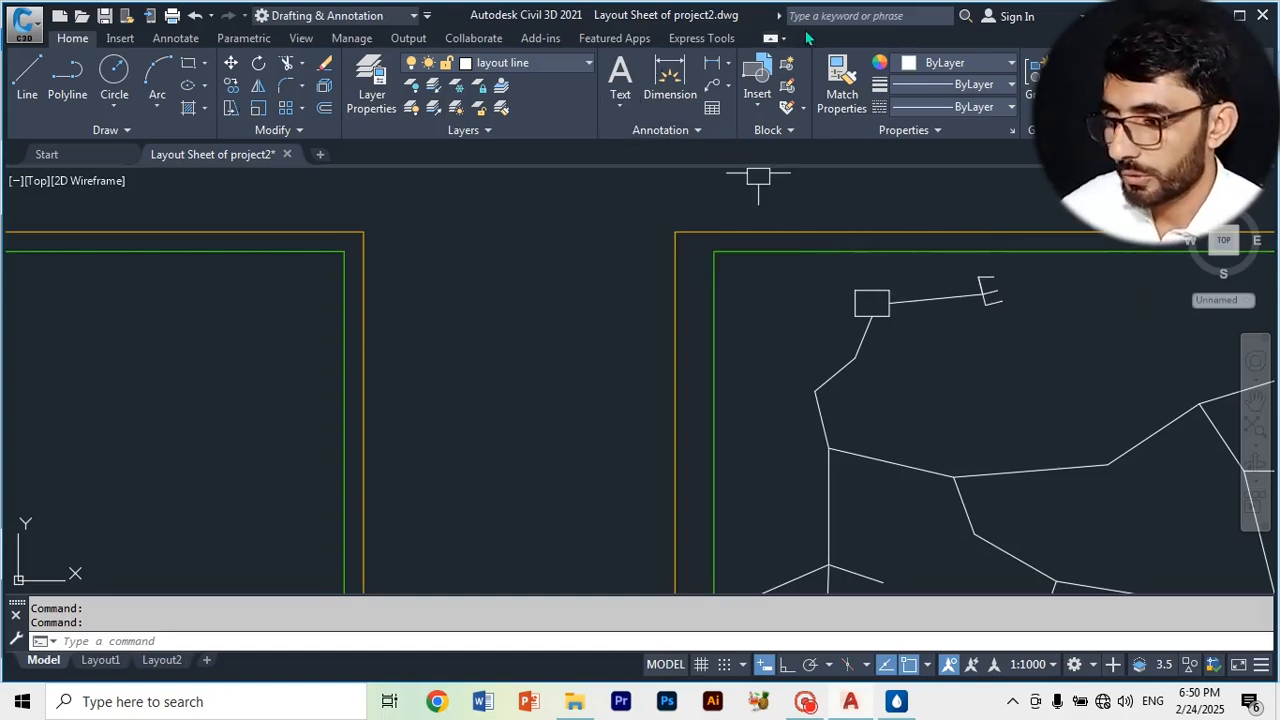
{"action": "left_click", "coordinate": [620, 75]}
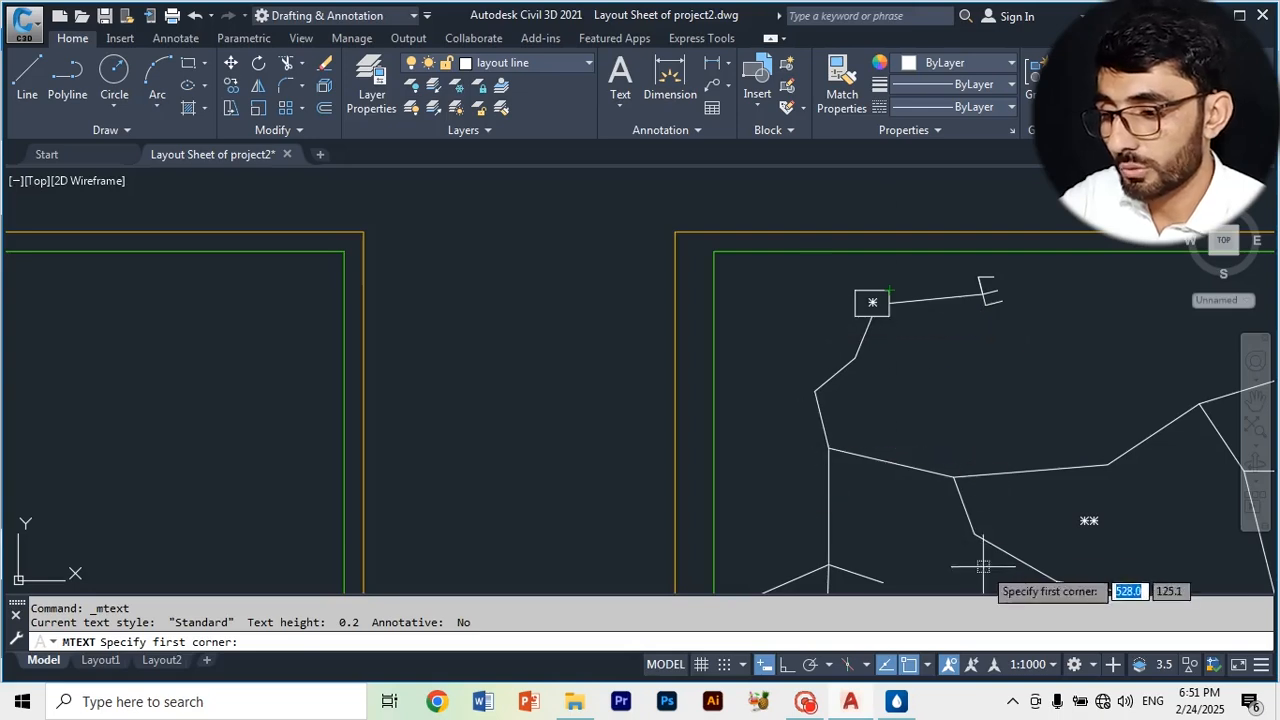
{"action": "left_click", "coordinate": [818, 301]}
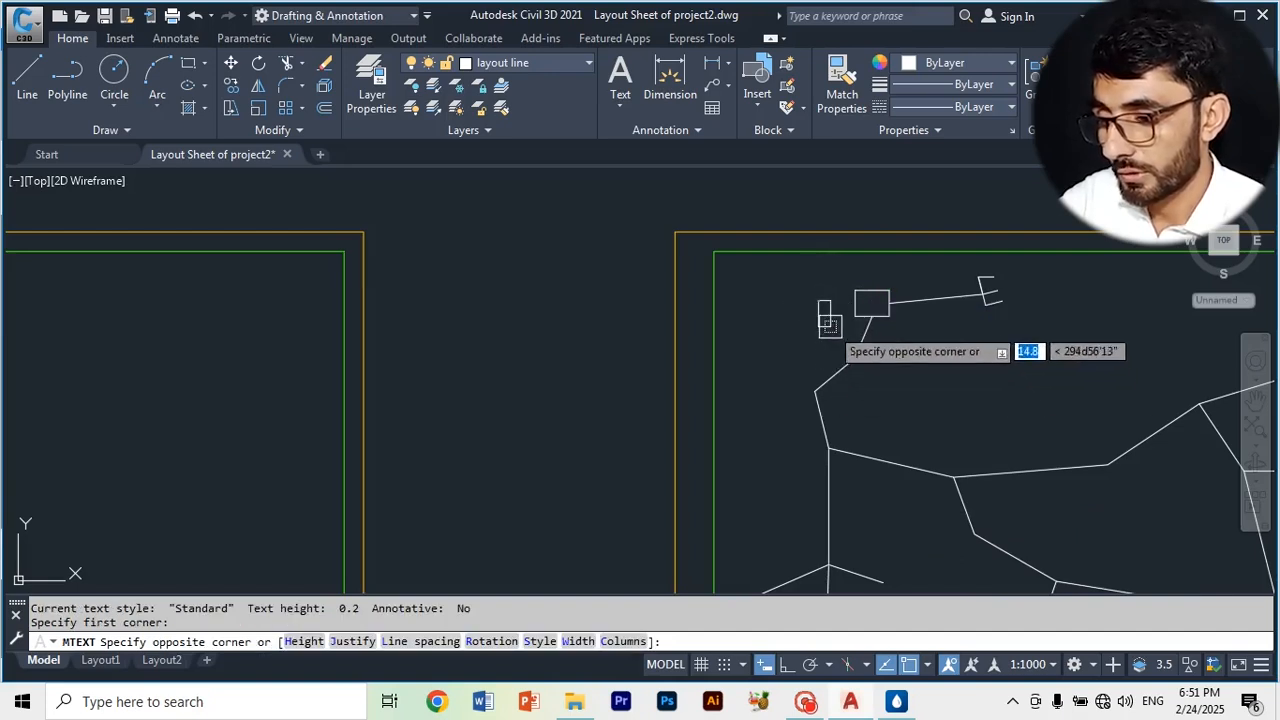
{"action": "left_click", "coordinate": [834, 326]}
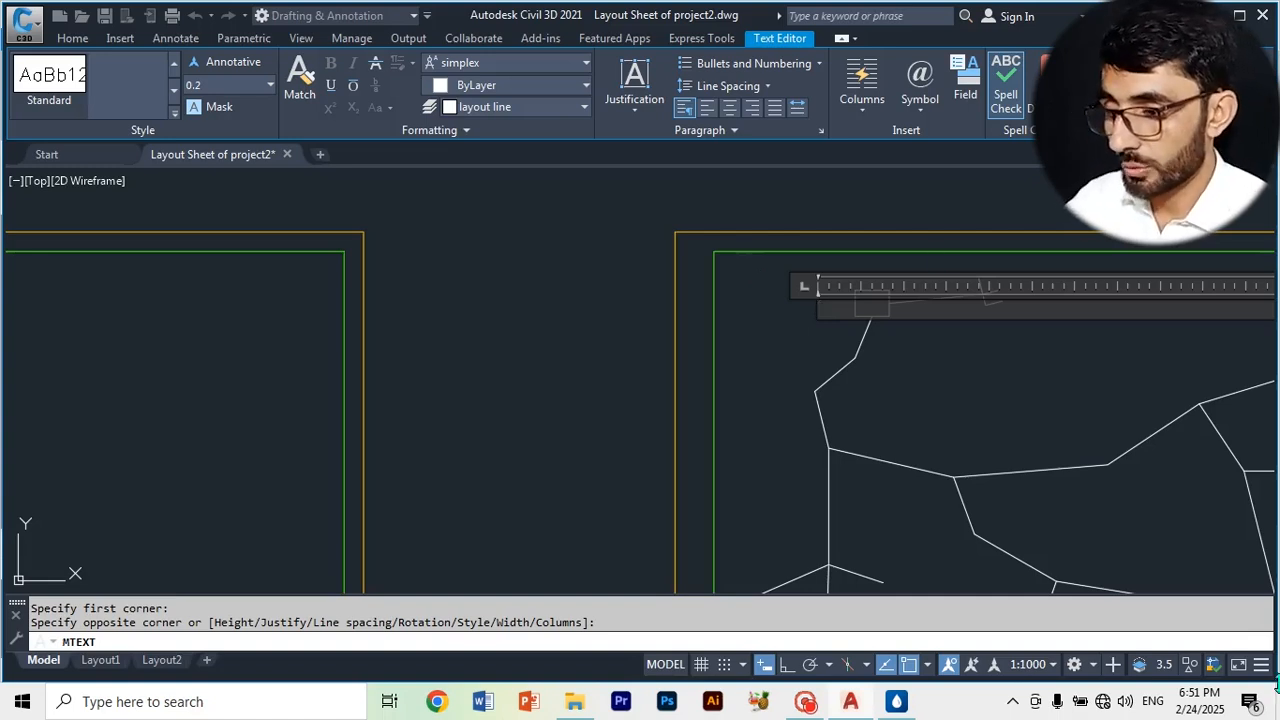
{"action": "mouse_move", "coordinate": [785, 714]}
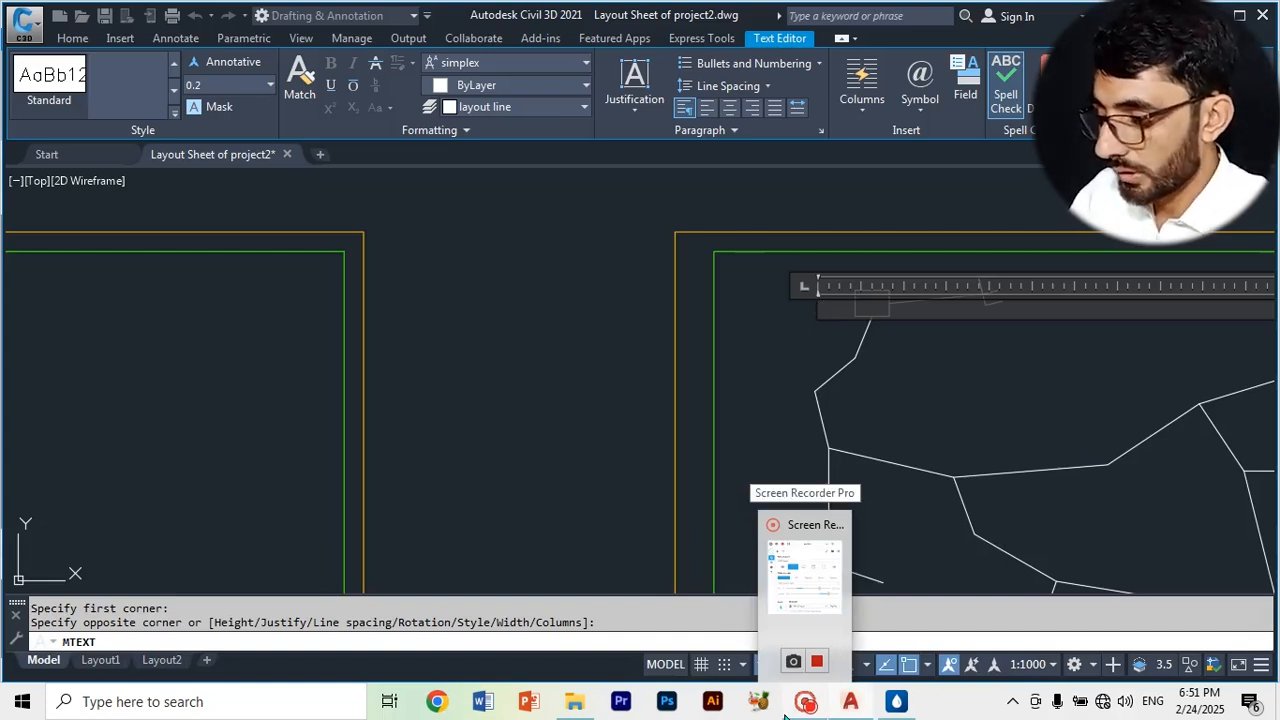
{"action": "type", "text": "T"}
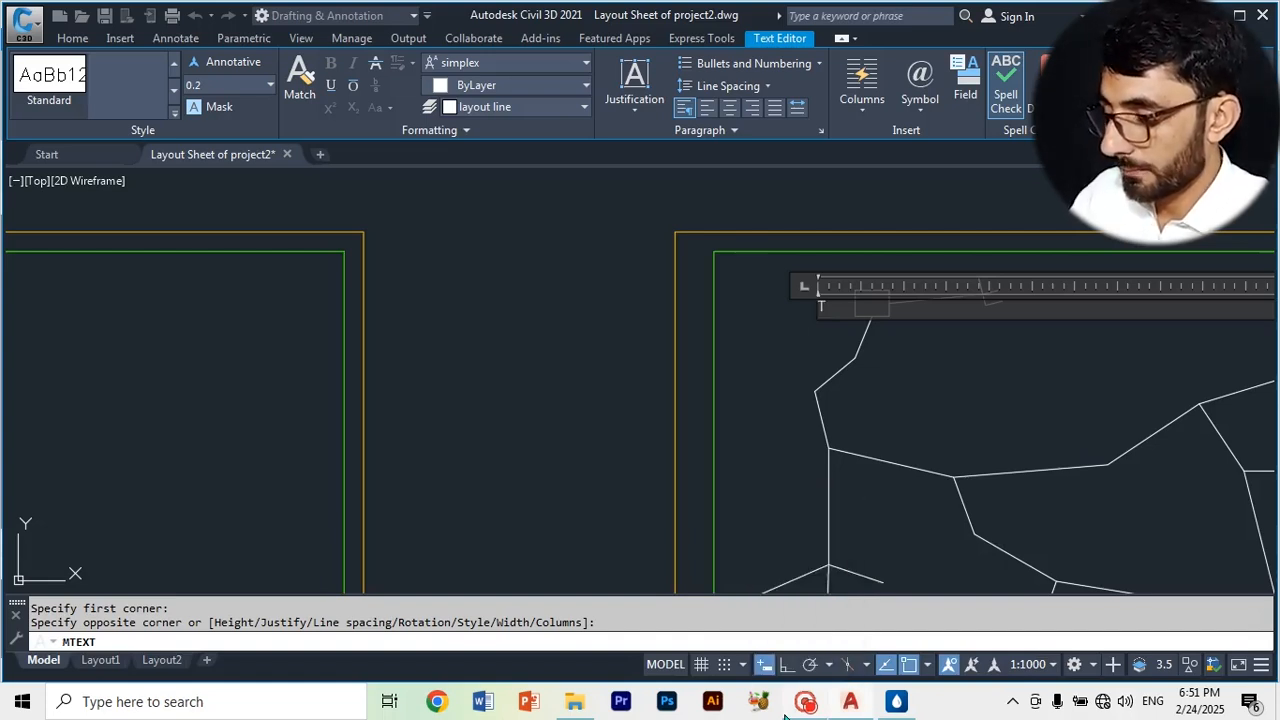
{"action": "type", "text": "onk"}
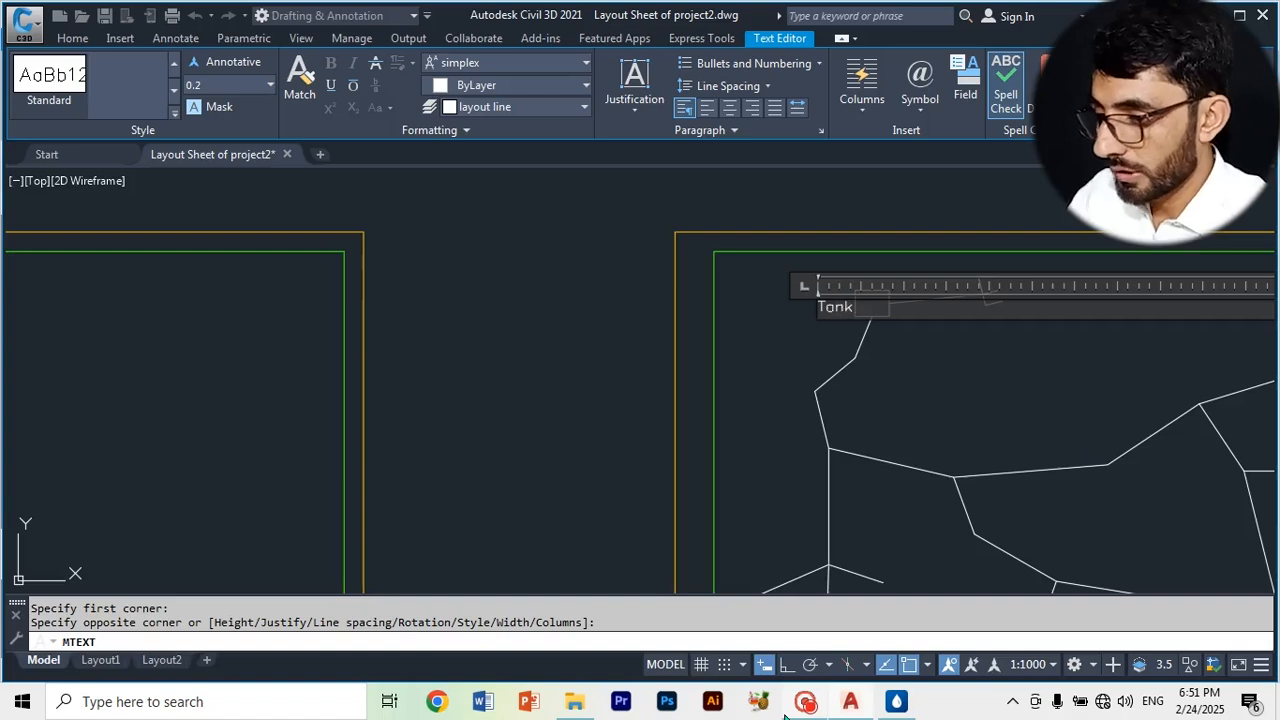
{"action": "key", "text": "Return"}
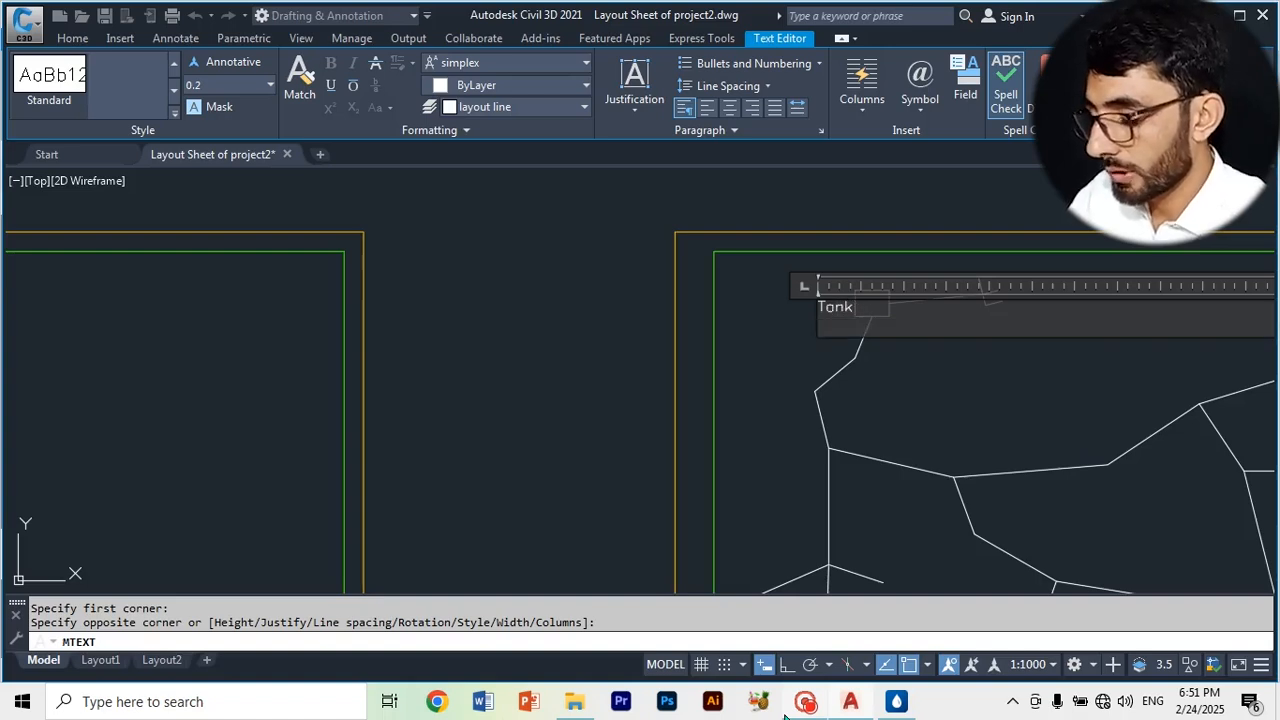
- Add "El=2204" as the second line of the tank label and finish the text
{"action": "type", "text": "E"}
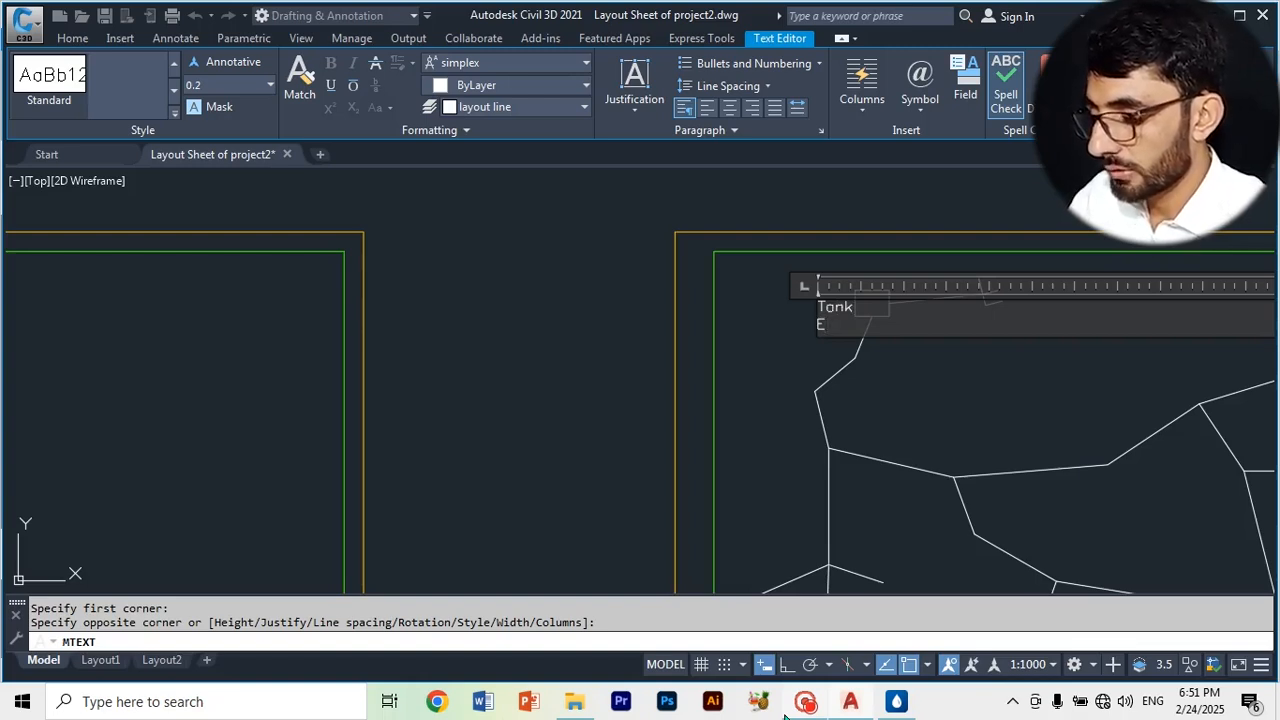
{"action": "type", "text": "lv"}
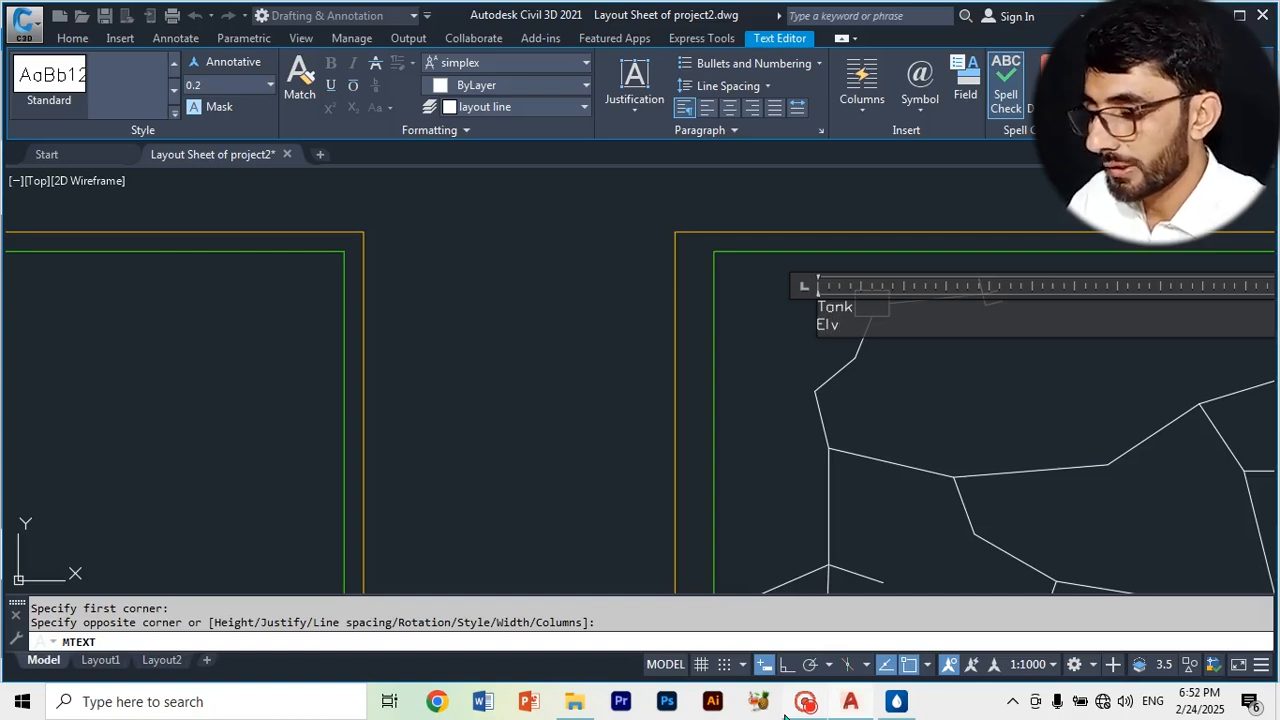
{"action": "key", "text": "BackSpace"}
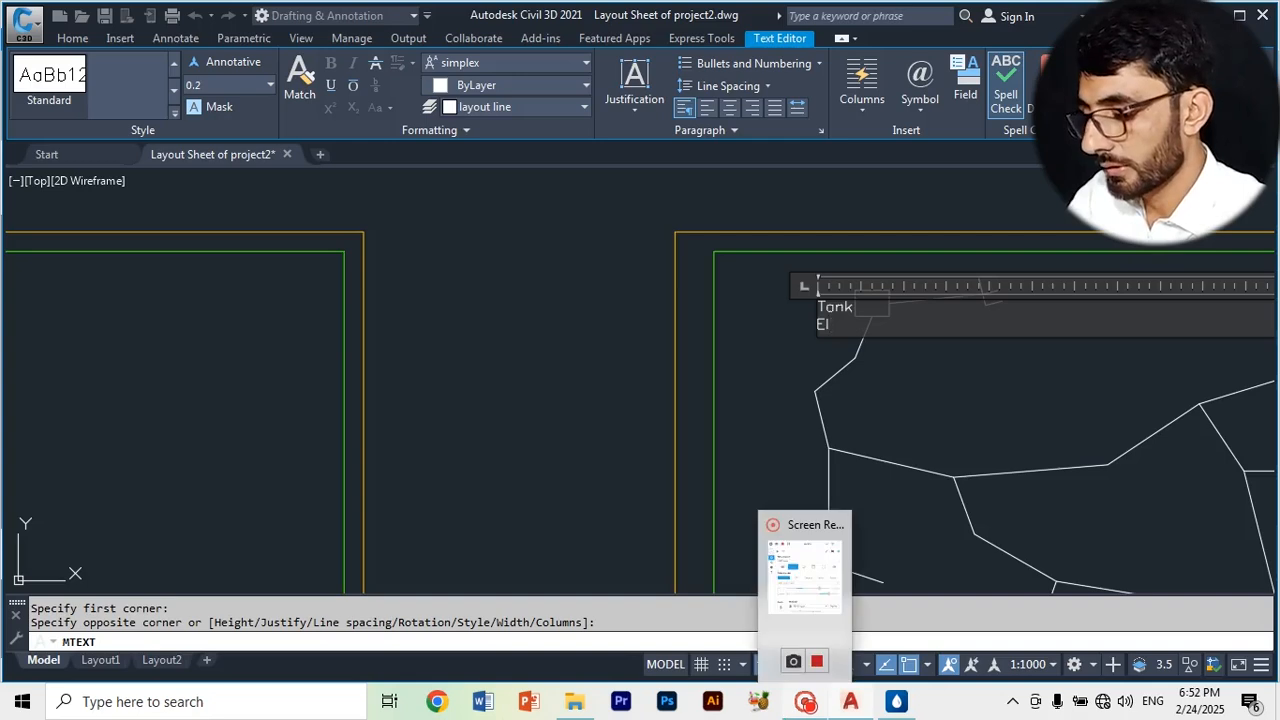
{"action": "type", "text": "="}
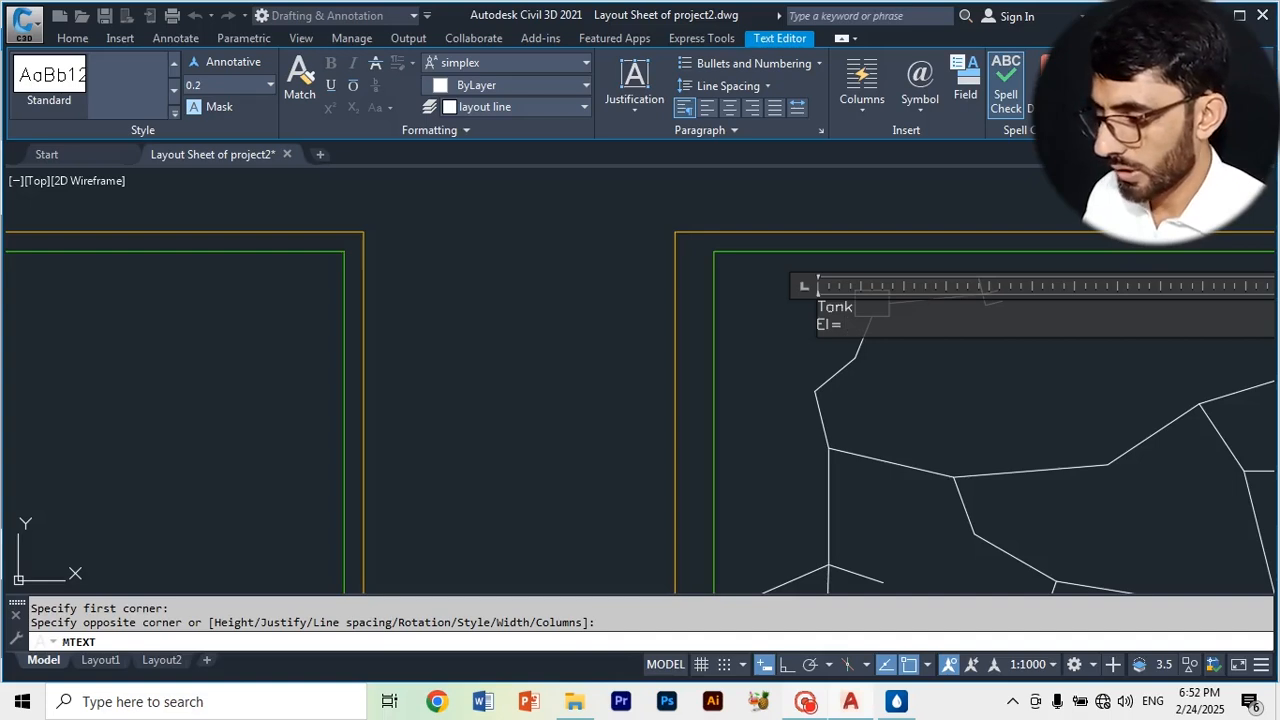
{"action": "type", "text": "2204"}
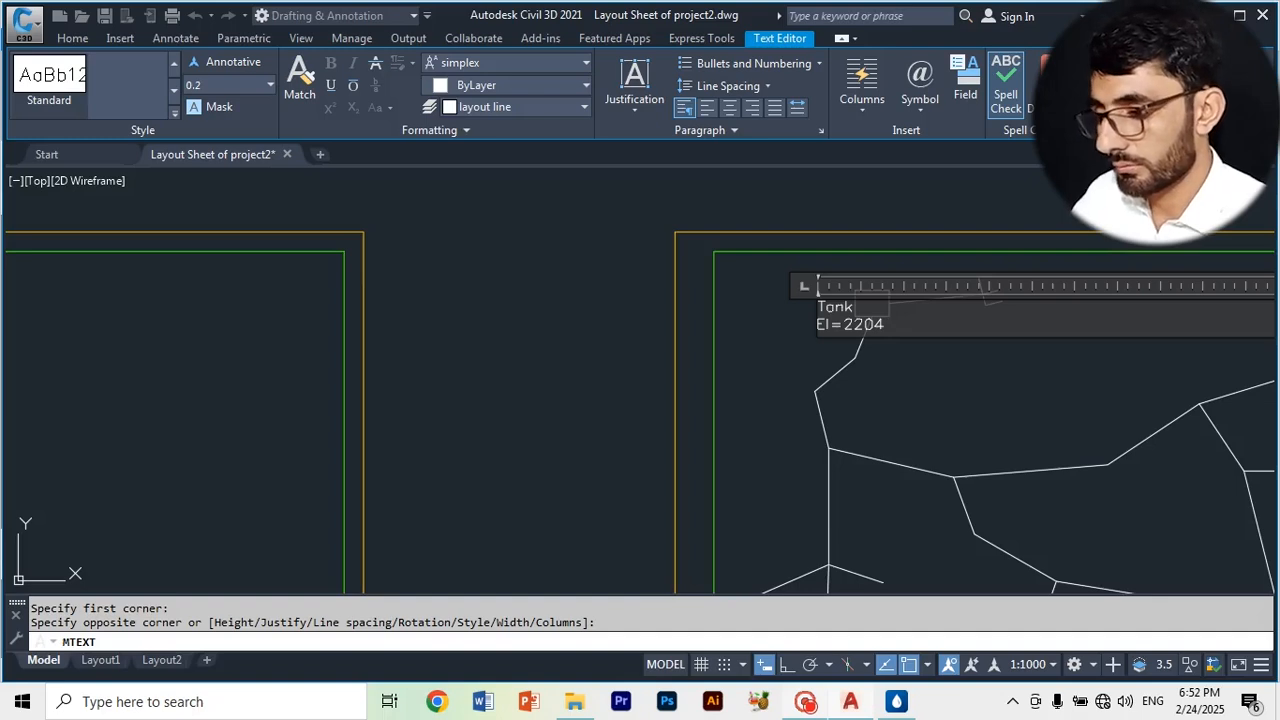
{"action": "left_click", "coordinate": [800, 369]}
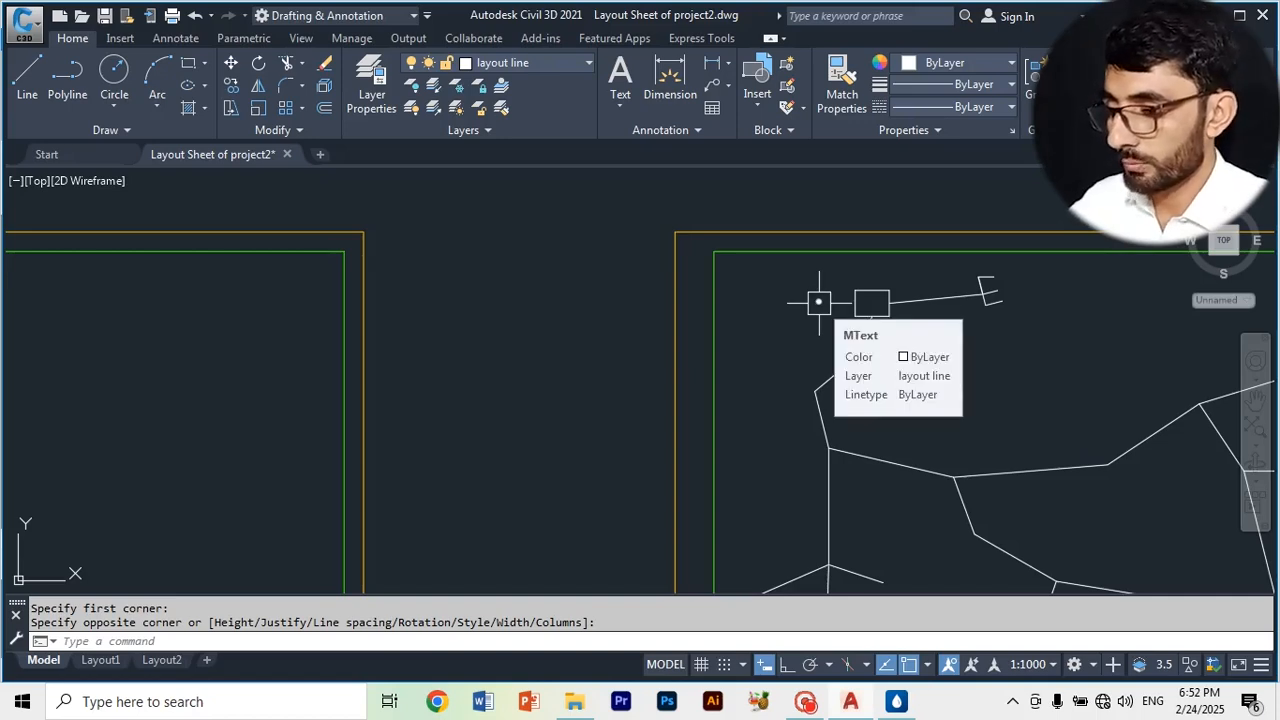
- Open the tank label for editing and select both of its text lines
{"action": "scroll", "coordinate": [818, 301], "scroll_direction": "up", "scroll_amount": 10}
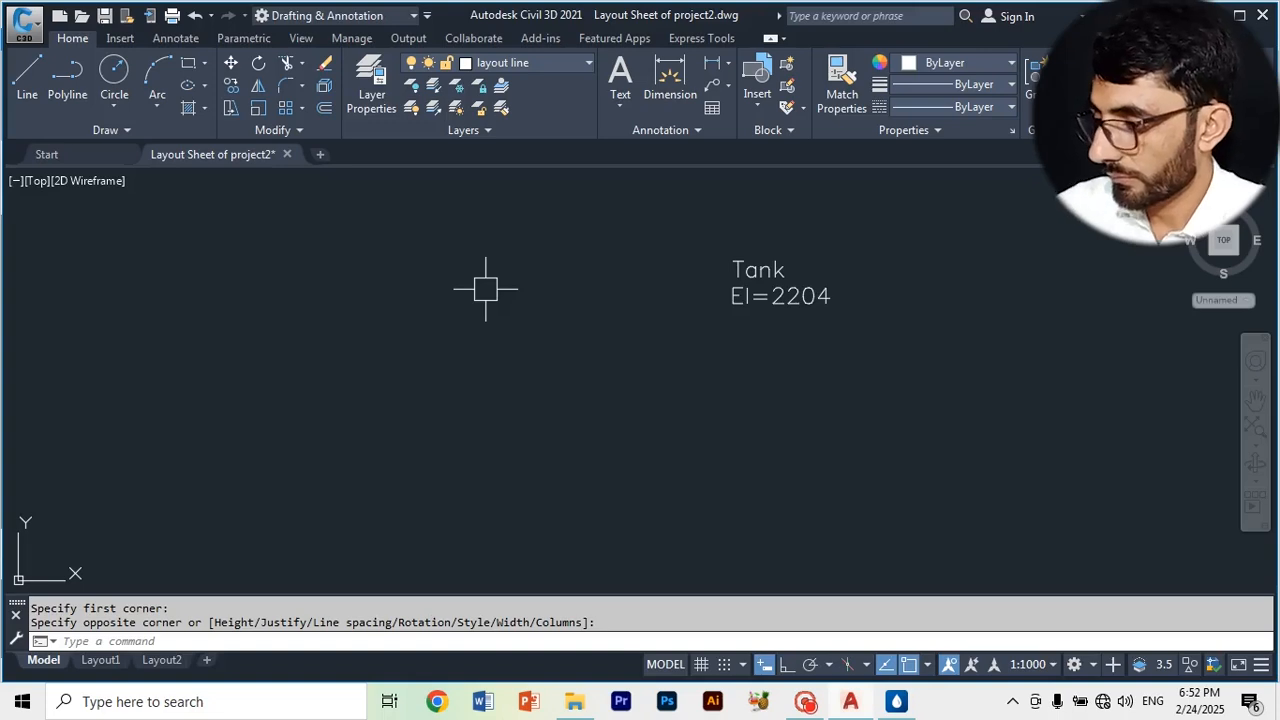
{"action": "left_click", "coordinate": [745, 268]}
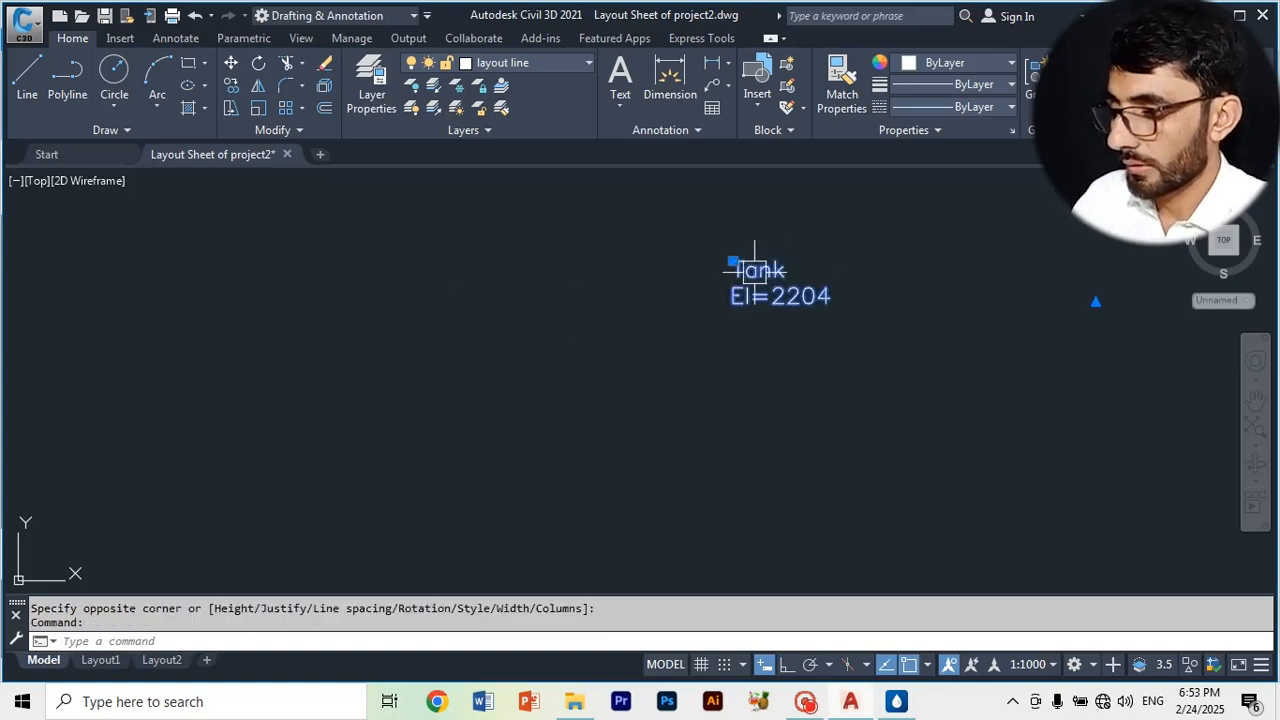
{"action": "double_click", "coordinate": [755, 272]}
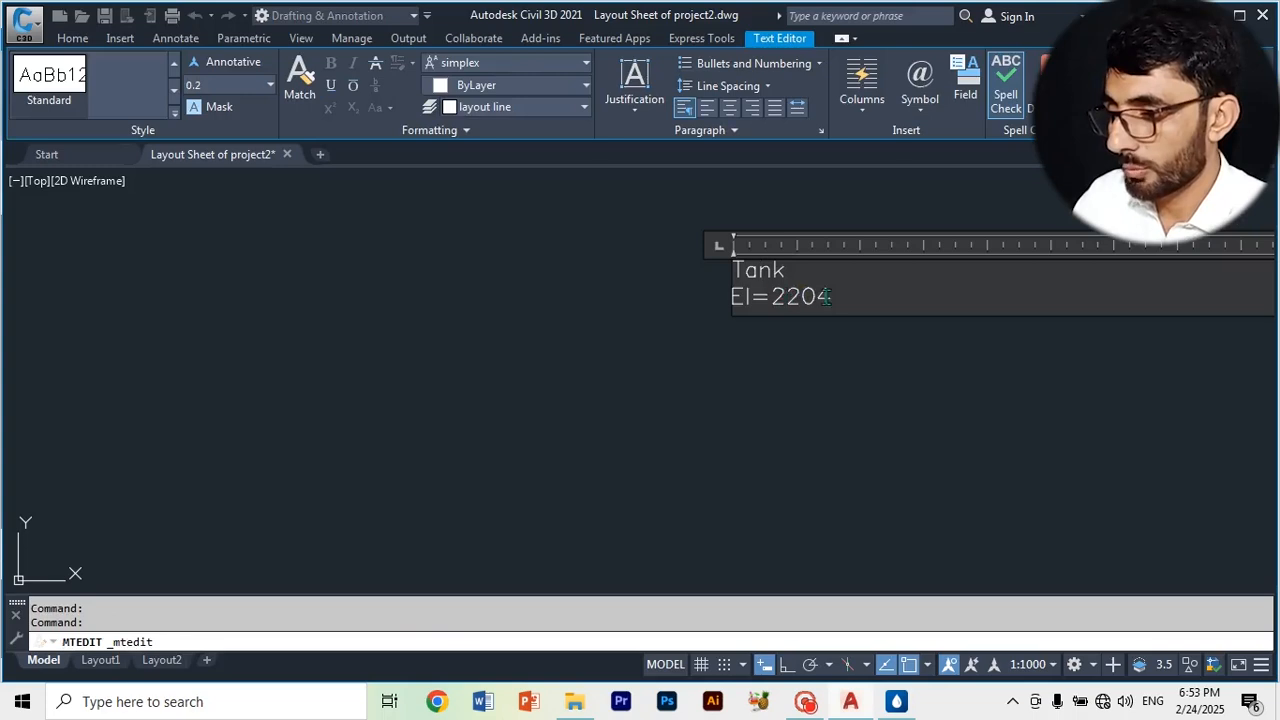
{"action": "left_click_drag", "start_coordinate": [832, 297], "coordinate": [731, 270]}
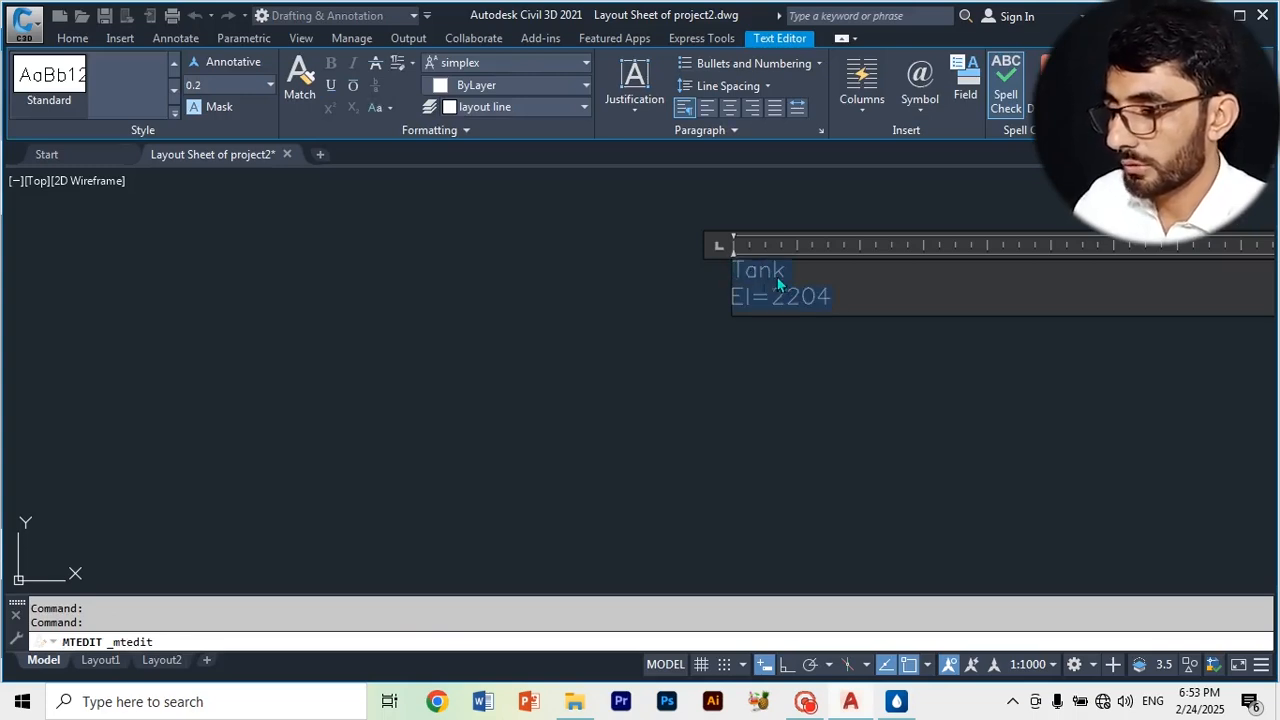
- Try to change the height of the selected label text to 5
{"action": "left_click", "coordinate": [270, 88]}
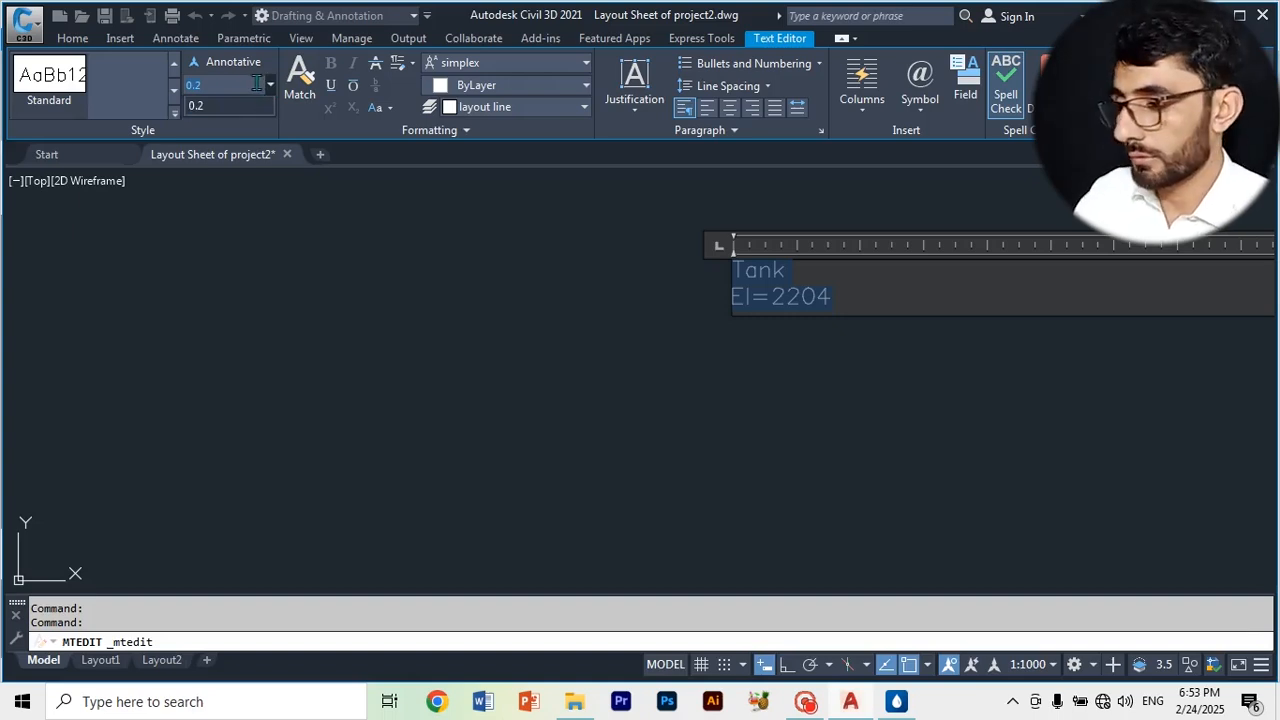
{"action": "type", "text": "5"}
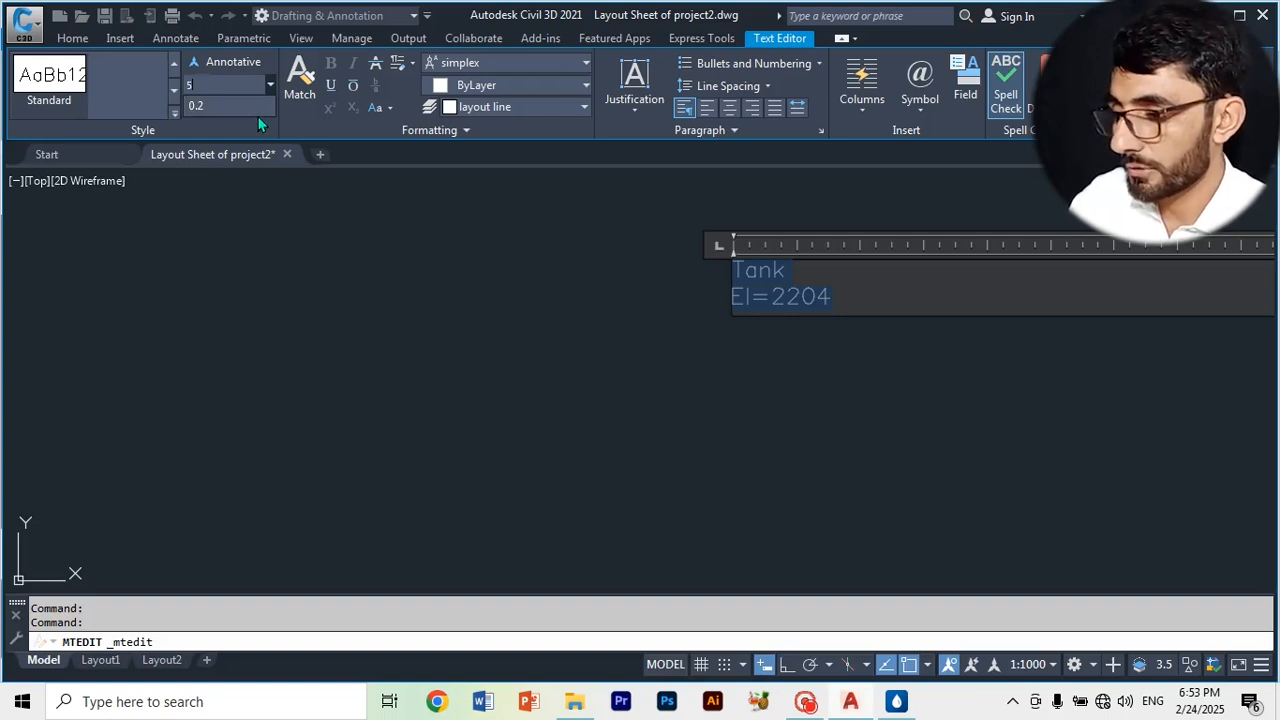
{"action": "left_click", "coordinate": [366, 222]}
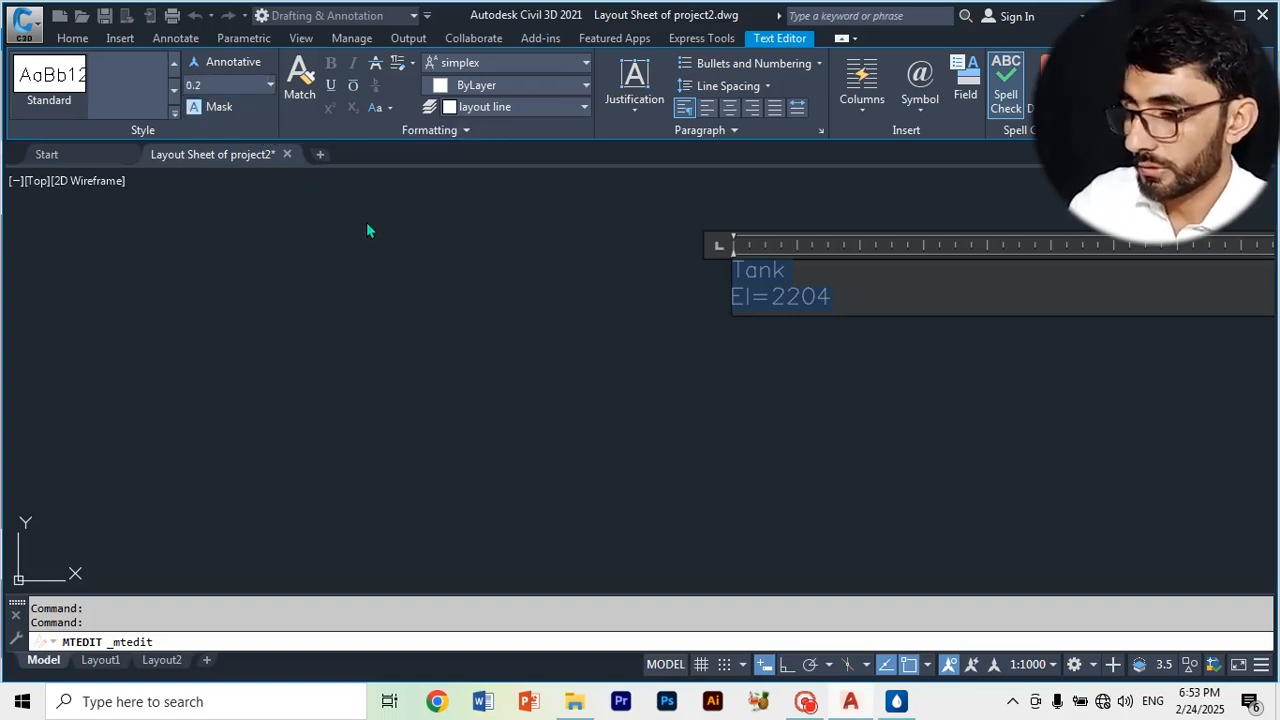
- Set the text height of both tank label lines to 5 and close the text editor
{"action": "left_click", "coordinate": [250, 85]}
{"action": "left_click", "coordinate": [267, 85]}
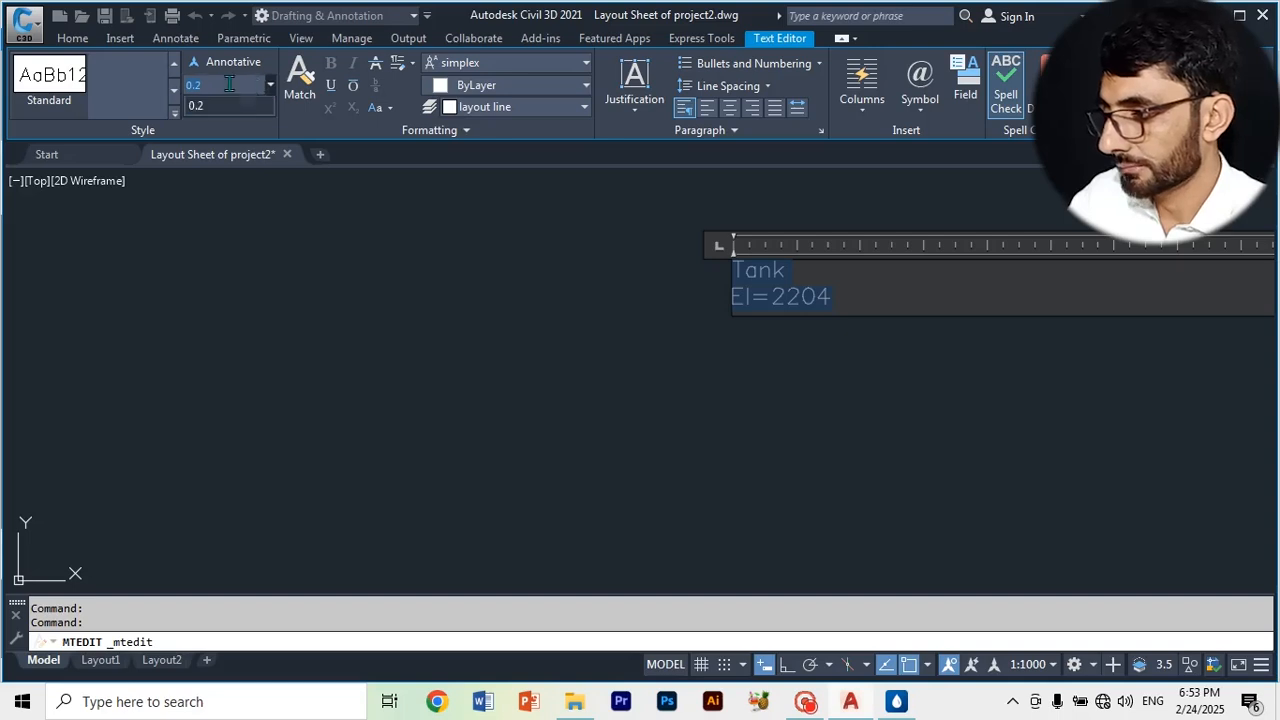
{"action": "left_click", "coordinate": [229, 84]}
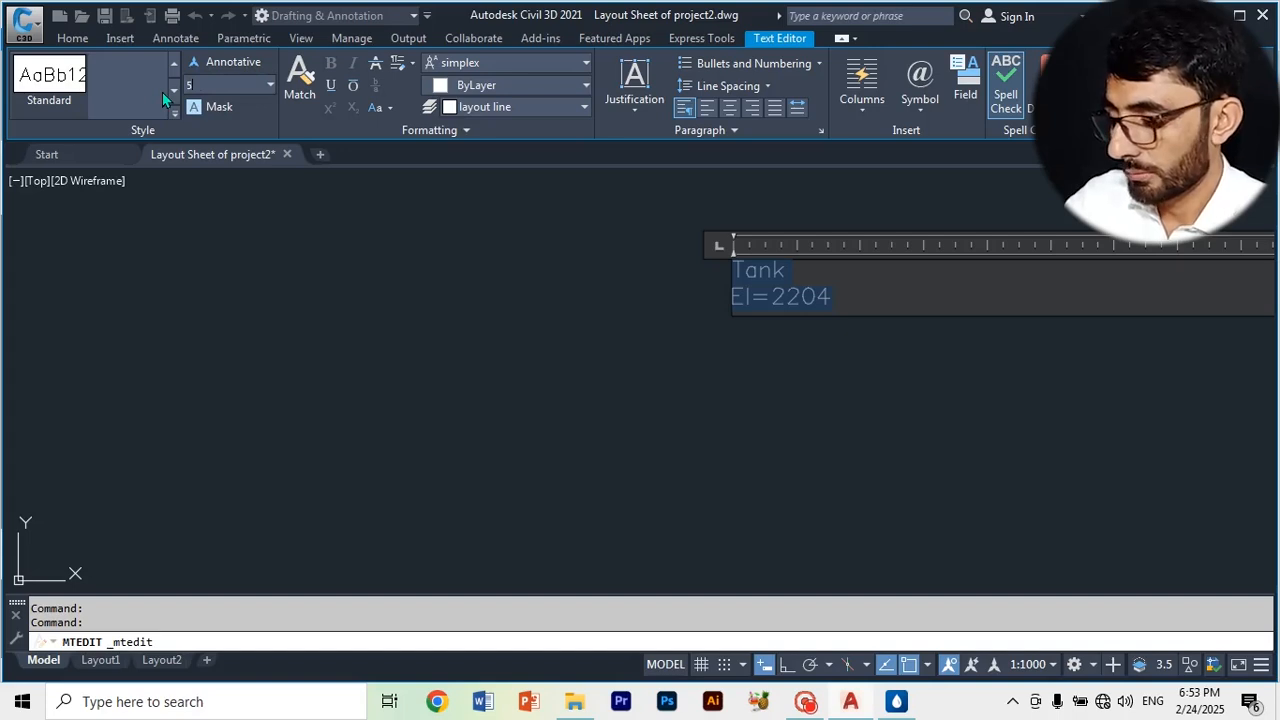
{"action": "key", "text": "Return"}
{"action": "scroll", "coordinate": [368, 226], "scroll_direction": "down", "scroll_amount": 8}
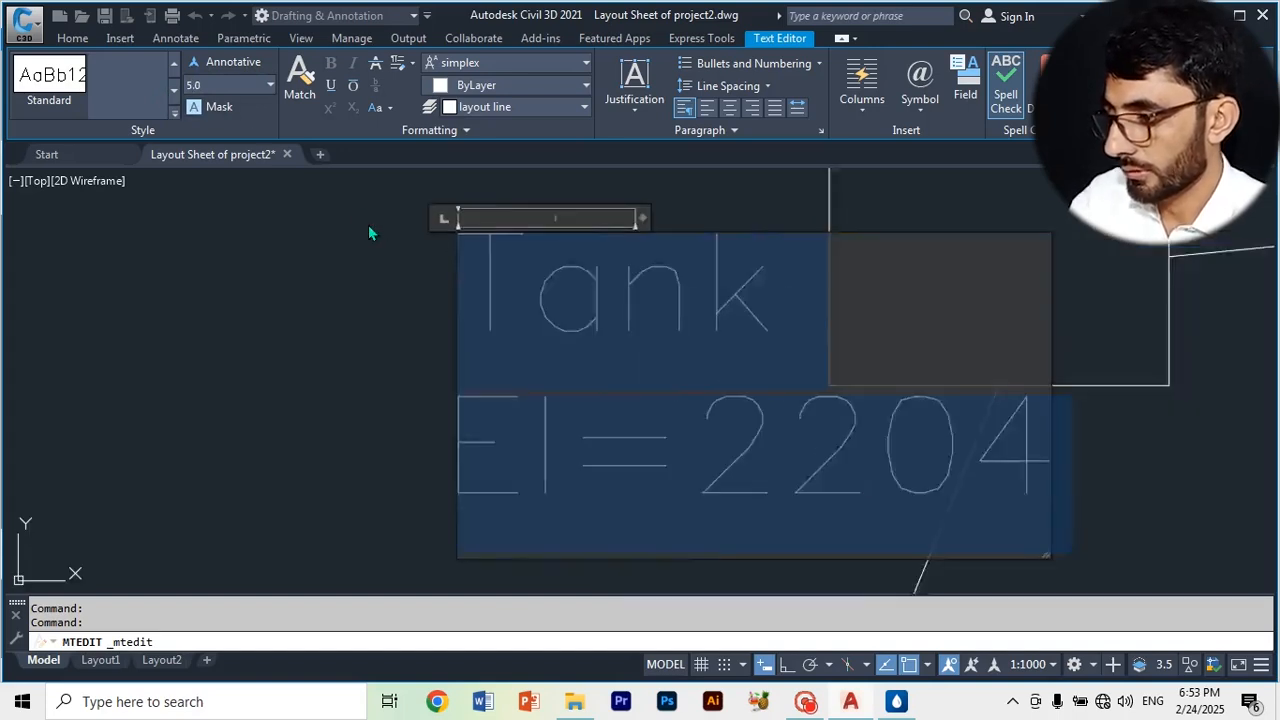
{"action": "left_click", "coordinate": [920, 423]}
- Move the tank label slightly up and to the left of the tank rectangle
{"action": "scroll", "coordinate": [757, 371], "scroll_direction": "down", "scroll_amount": 6}
{"action": "scroll", "coordinate": [680, 295], "scroll_direction": "down", "scroll_amount": 2}
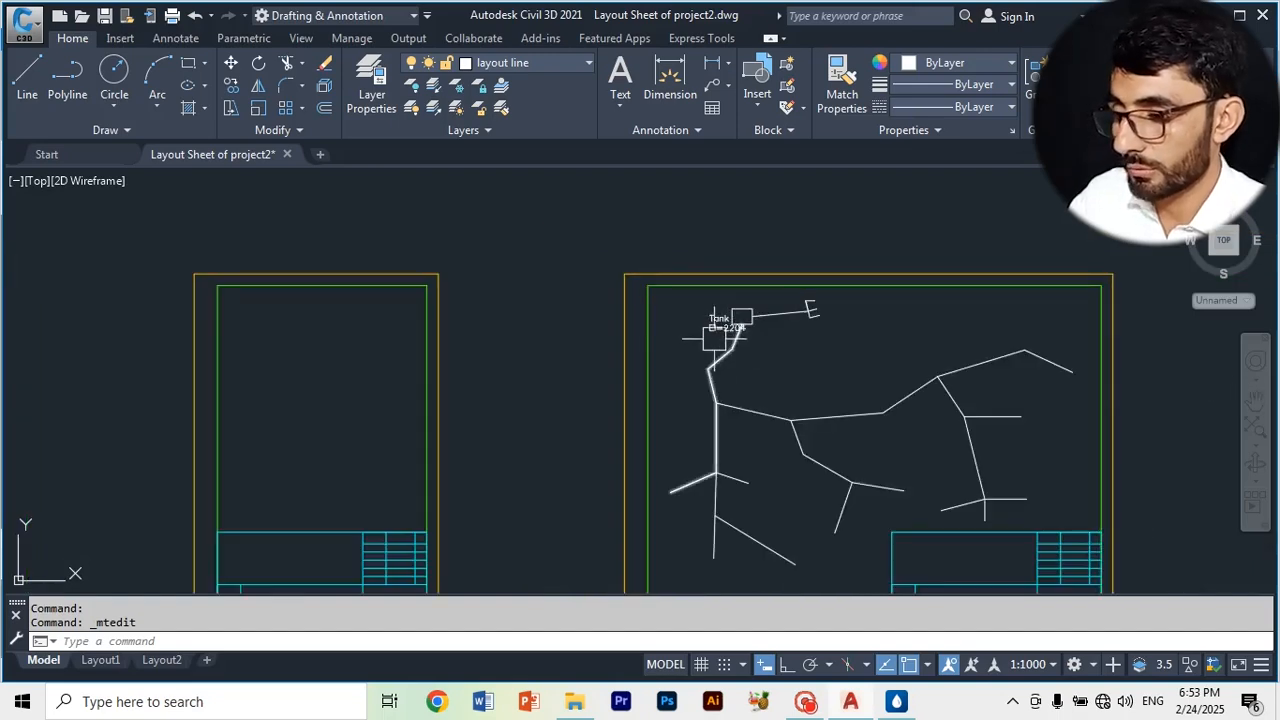
{"action": "scroll", "coordinate": [722, 323], "scroll_direction": "up", "scroll_amount": 6}
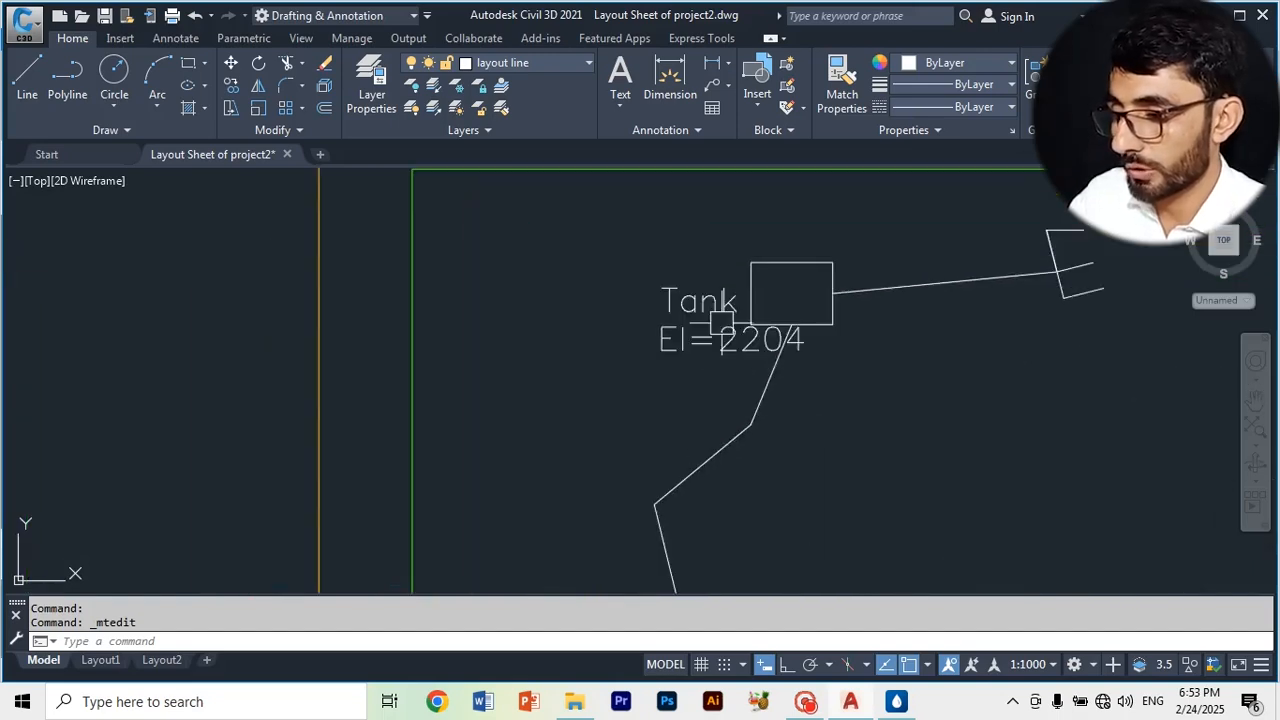
{"action": "left_click", "coordinate": [674, 297]}
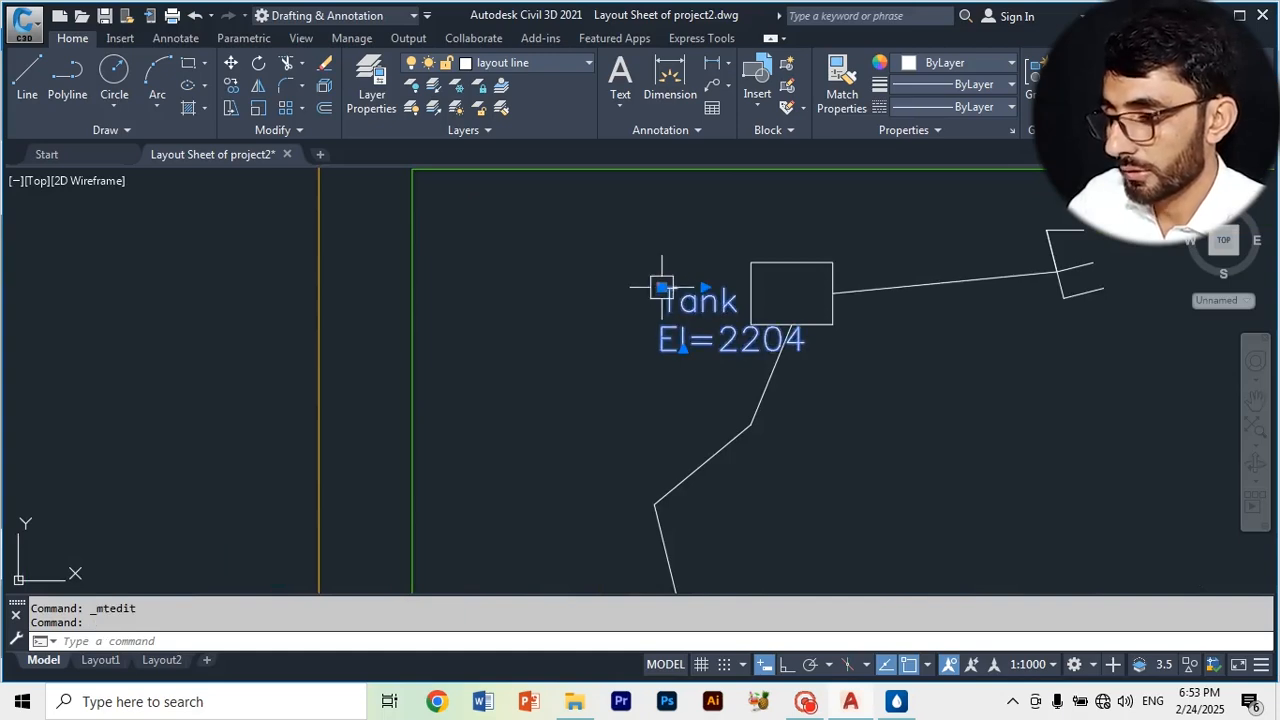
{"action": "left_click", "coordinate": [660, 298]}
{"action": "left_click", "coordinate": [624, 245]}
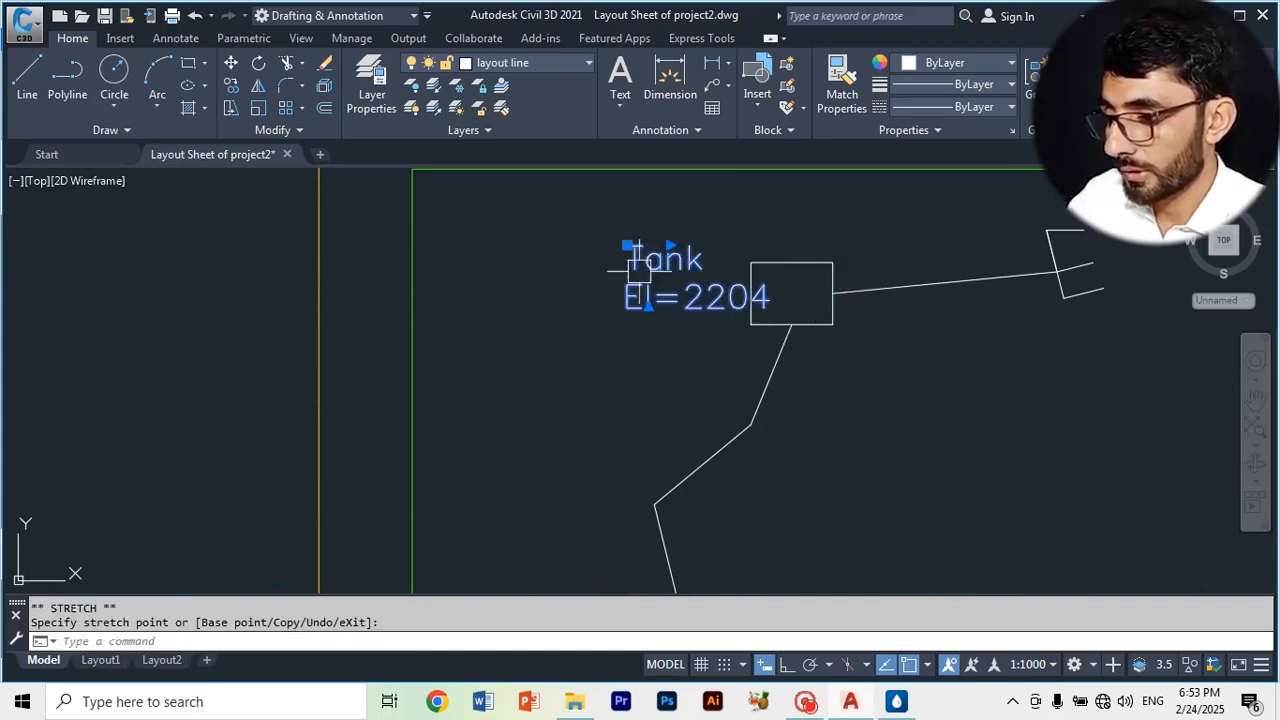
- Try a text height of 3 for the whole tank label, undo the change and leave the text editor
{"action": "double_click", "coordinate": [688, 296]}
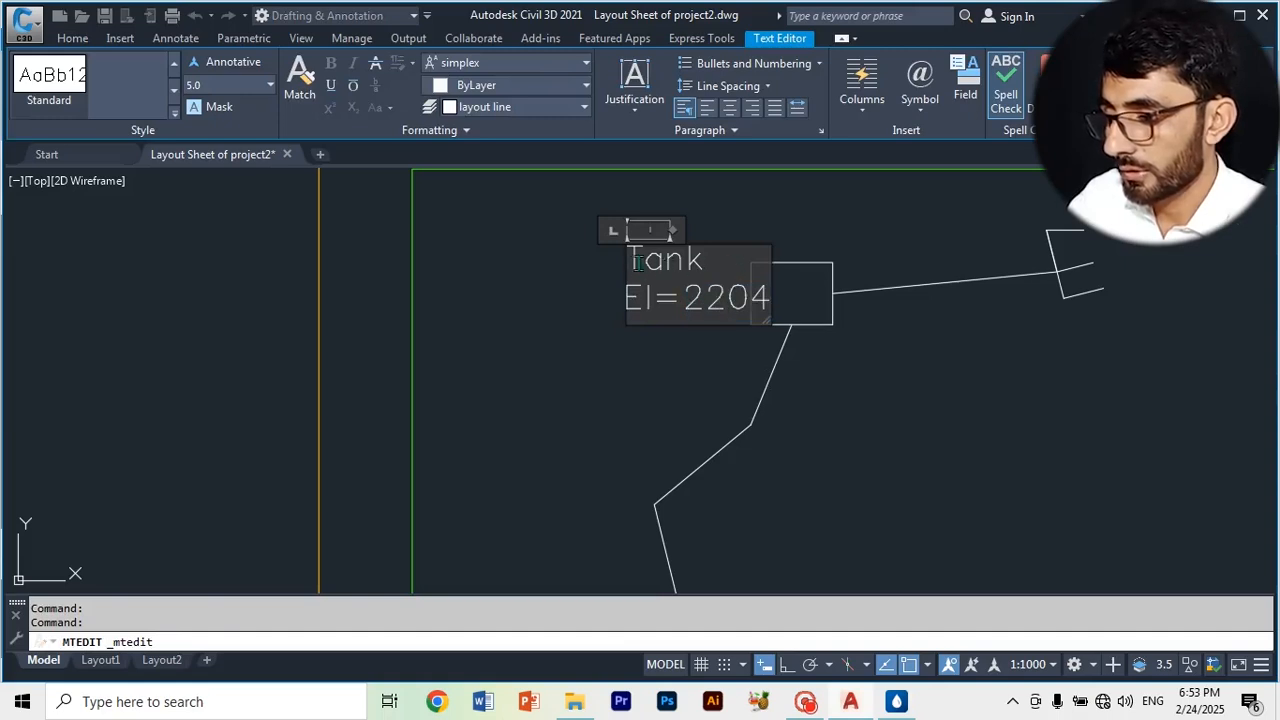
{"action": "left_click_drag", "start_coordinate": [632, 260], "coordinate": [766, 315]}
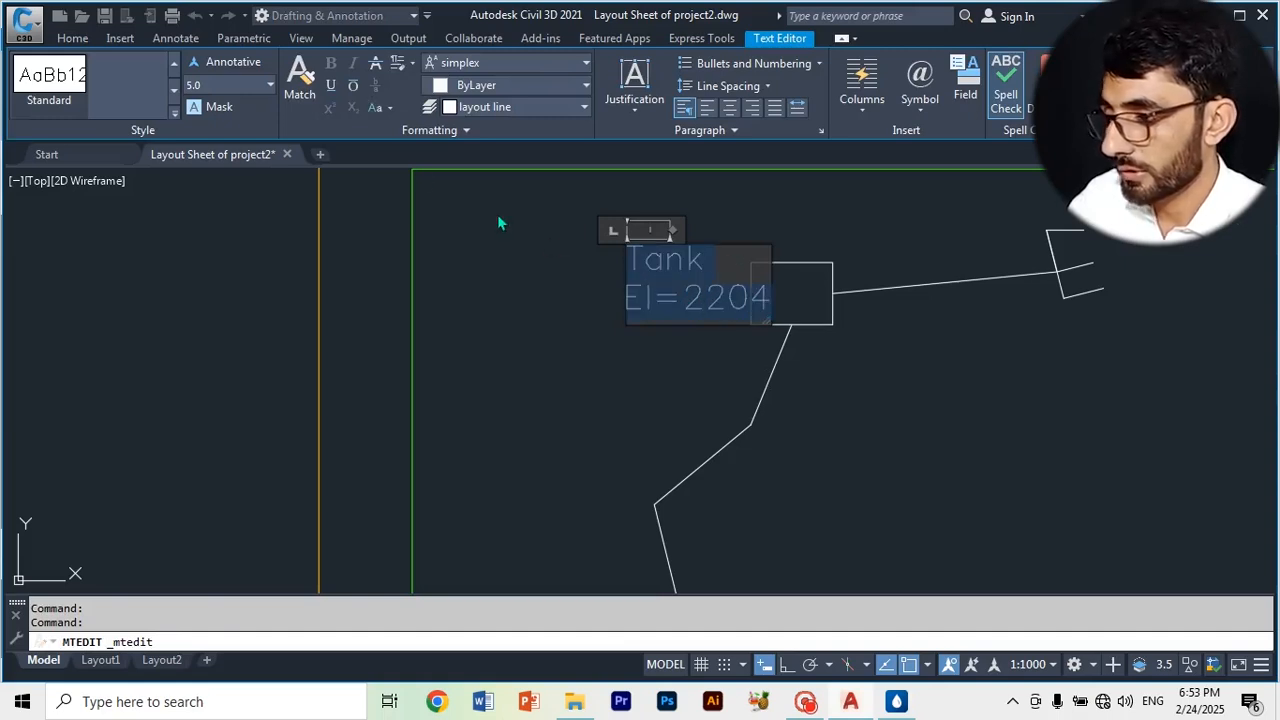
{"action": "left_click", "coordinate": [269, 85]}
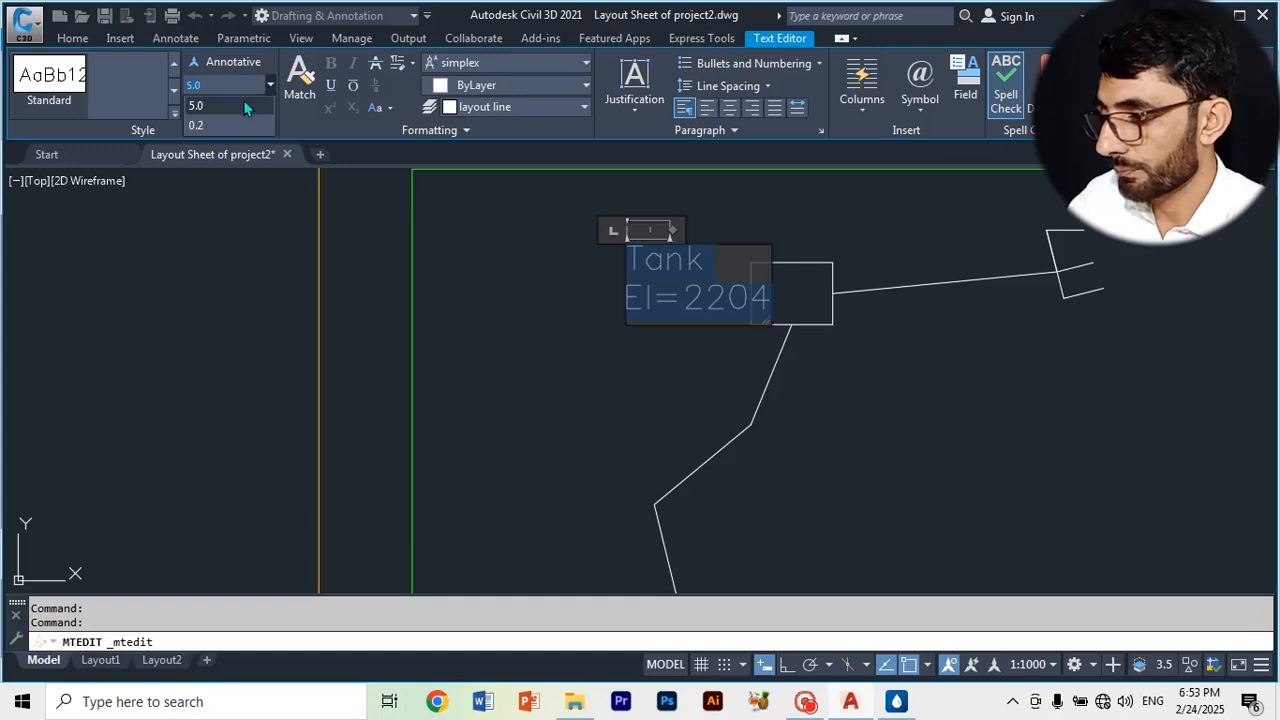
{"action": "type", "text": "3"}
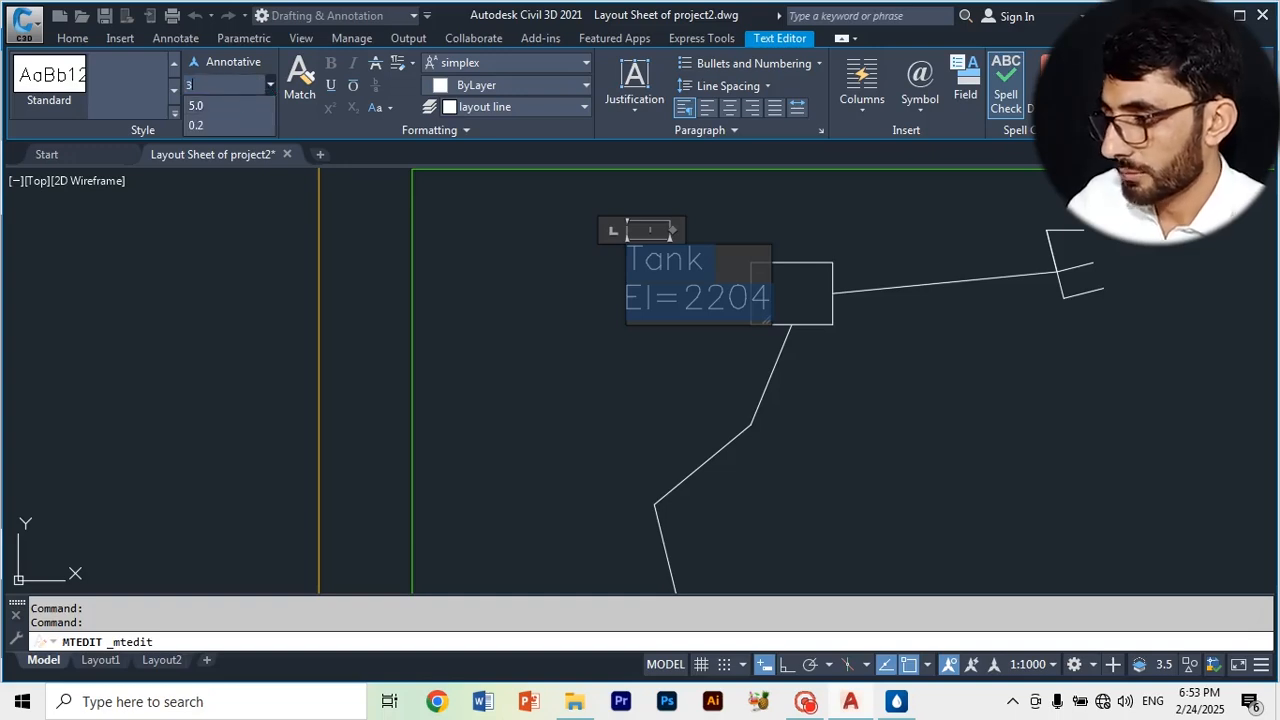
{"action": "key", "text": "Return"}
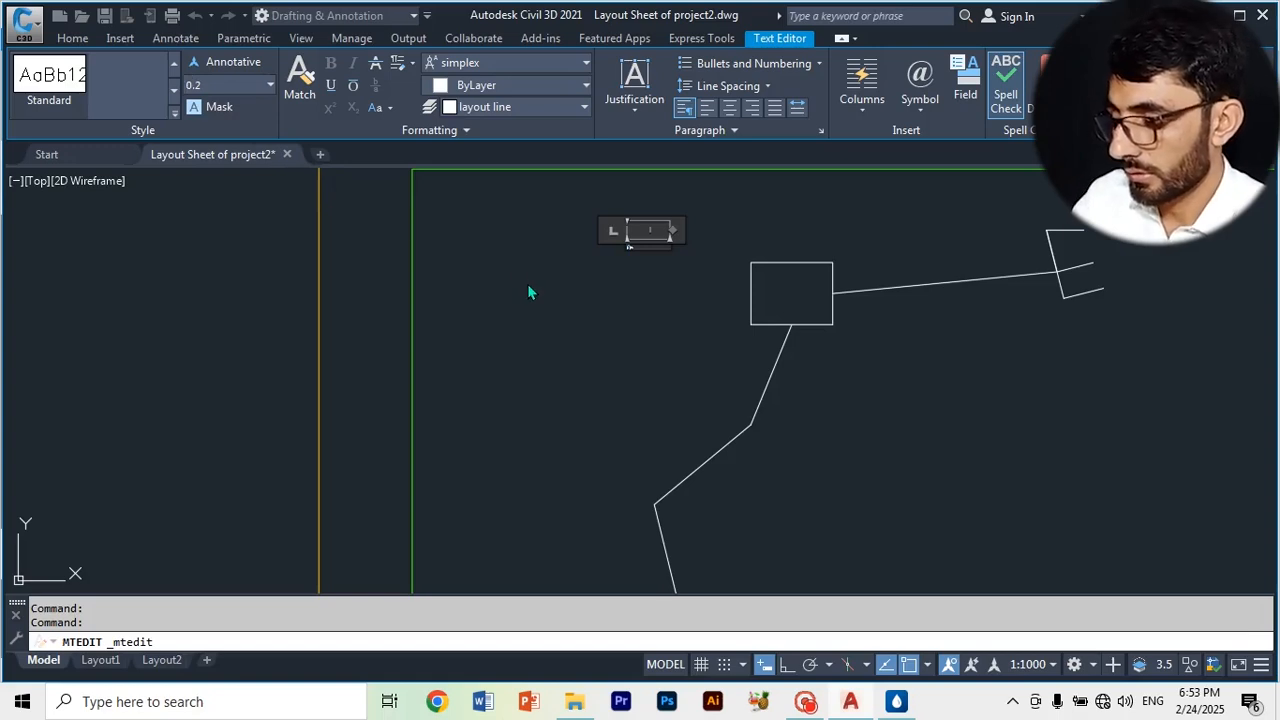
{"action": "key", "text": "ctrl+z"}
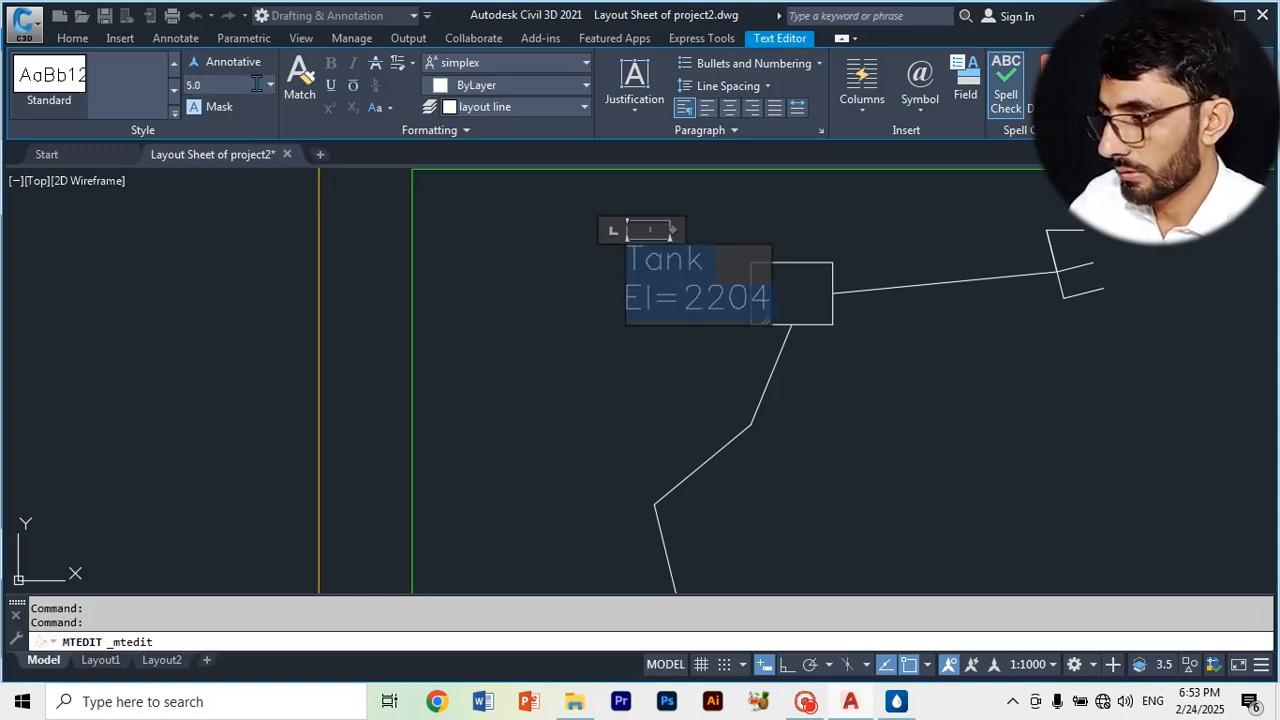
{"action": "left_click", "coordinate": [866, 417]}
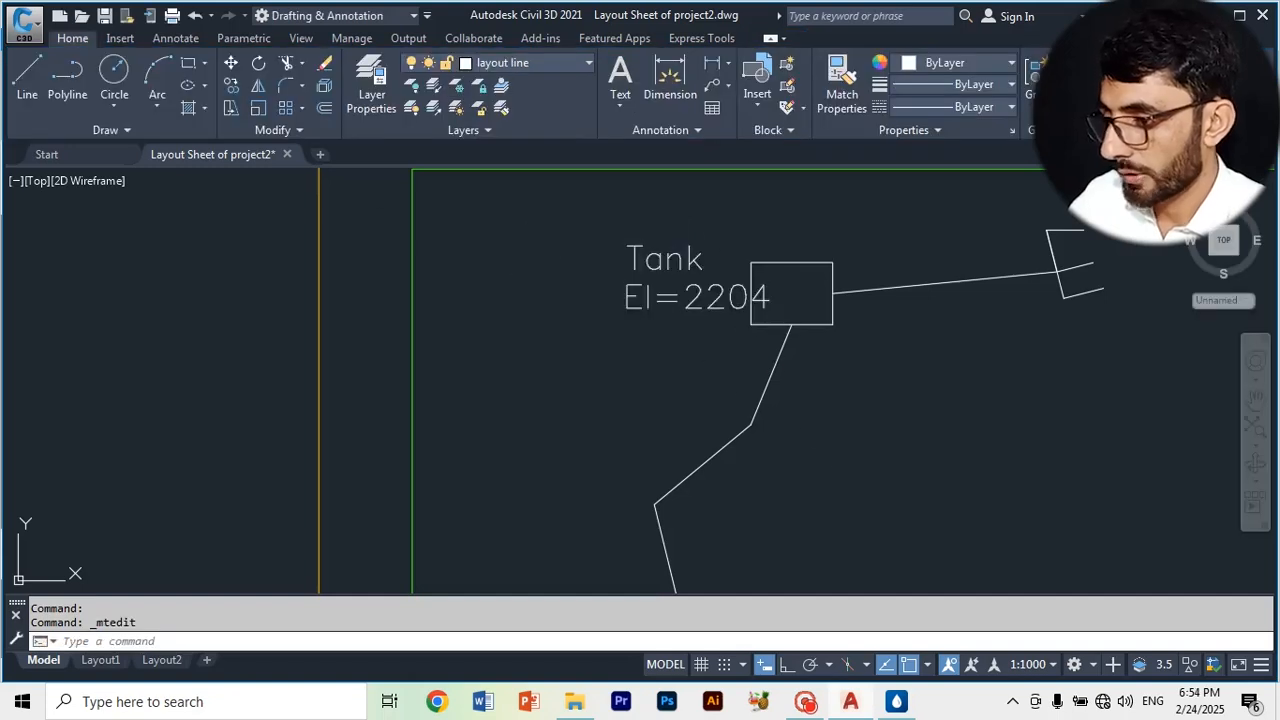
- Set the text height of both lines of the tank label to 3 and close the text editor
{"action": "left_click", "coordinate": [690, 282]}
{"action": "double_click", "coordinate": [663, 272]}
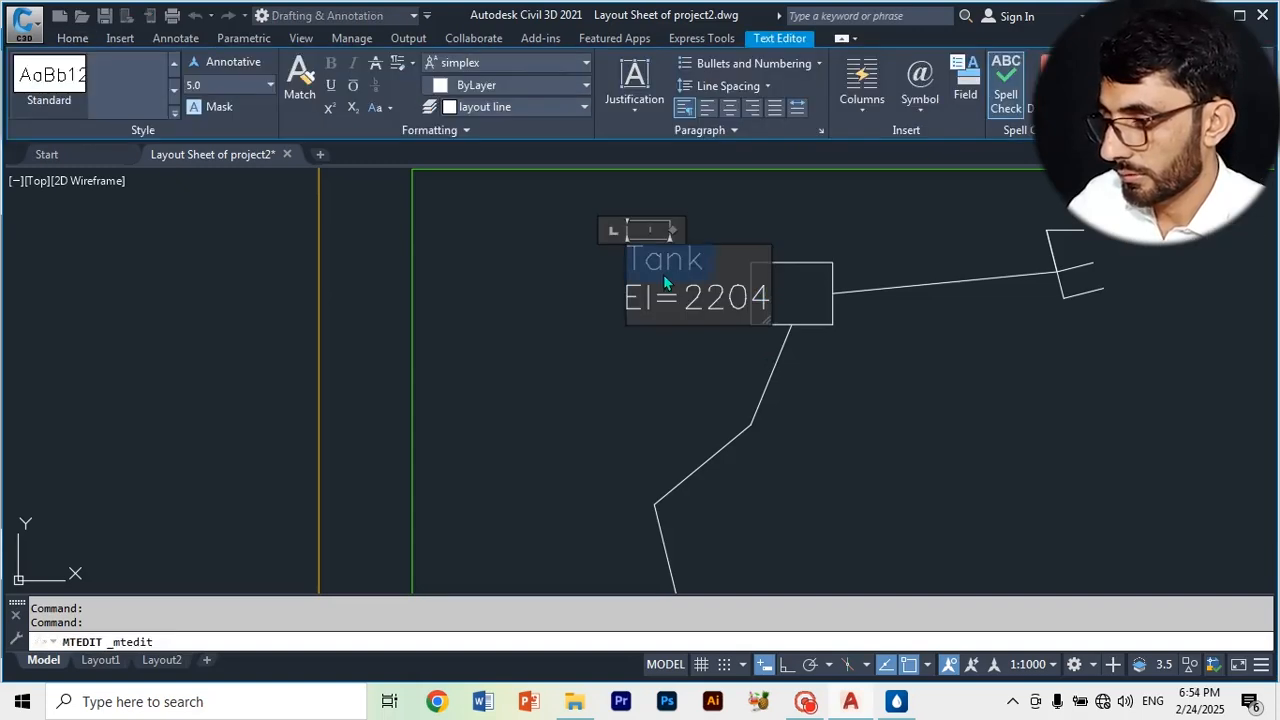
{"action": "left_click_drag", "start_coordinate": [630, 256], "coordinate": [770, 318]}
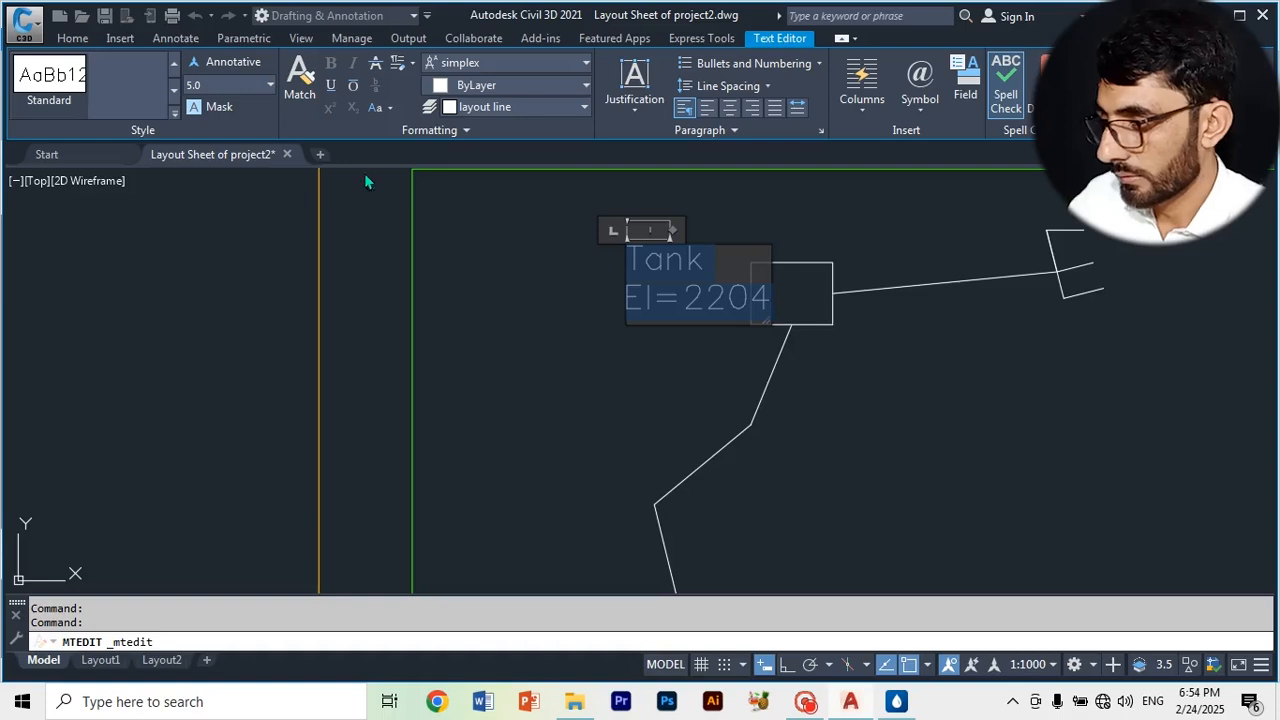
{"action": "left_click", "coordinate": [270, 85]}
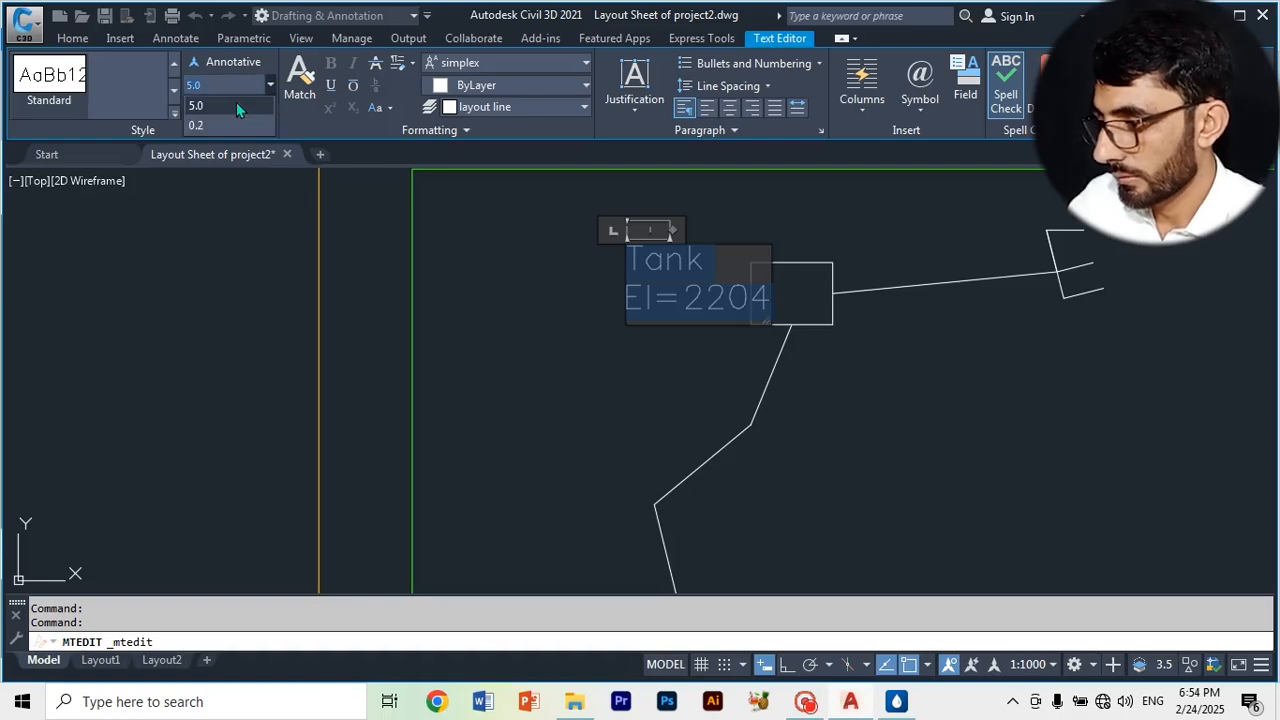
{"action": "left_click", "coordinate": [230, 104]}
{"action": "type", "text": "3"}
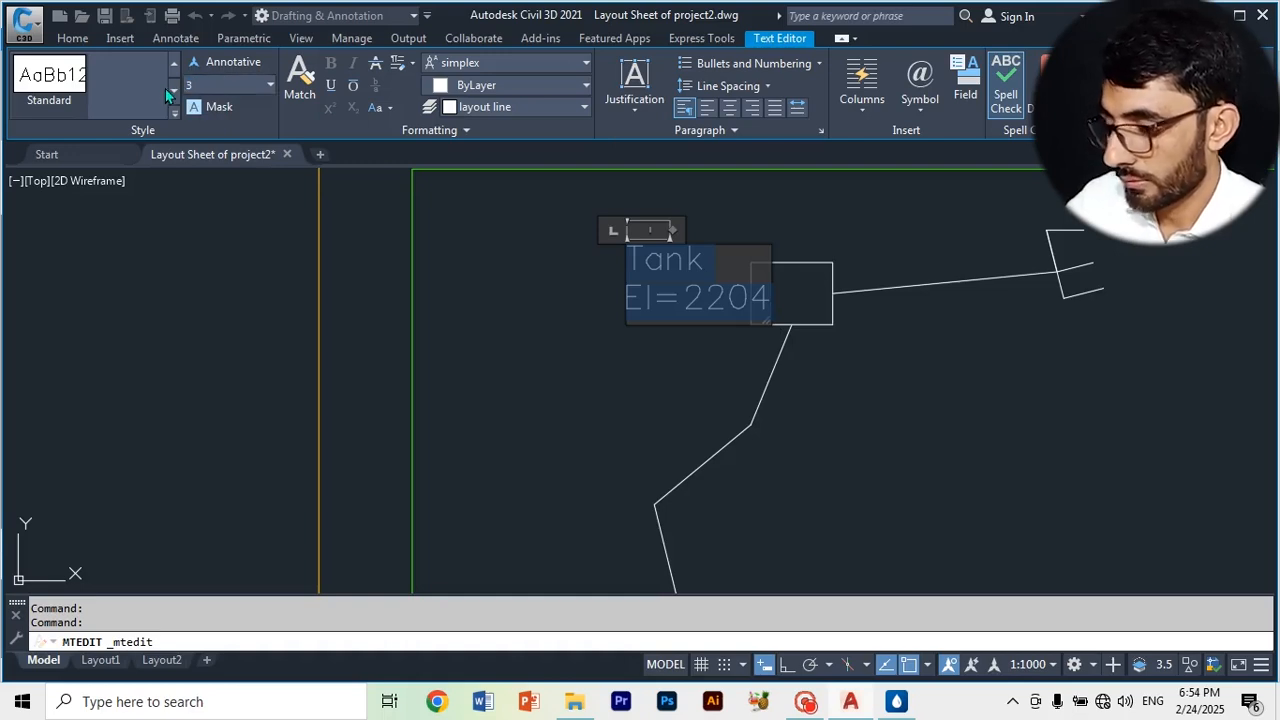
{"action": "key", "text": "Return"}
{"action": "left_click", "coordinate": [633, 315]}
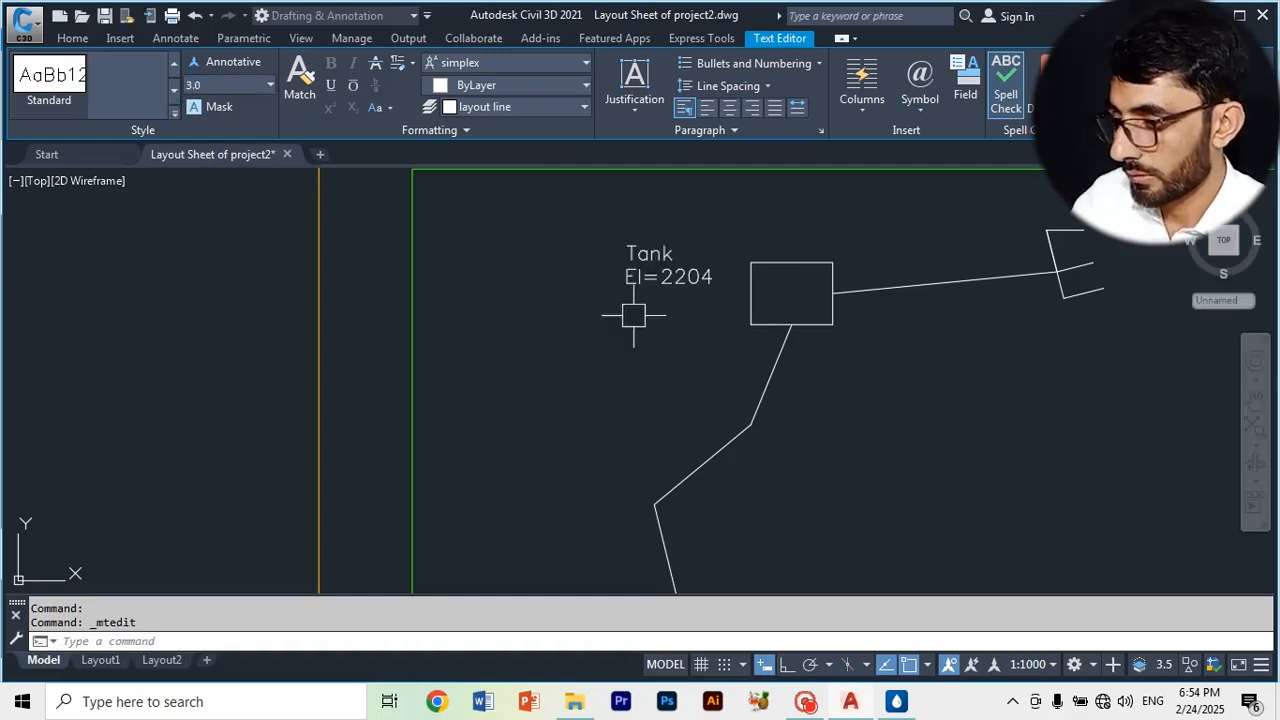
- Move the tank label by its insertion point closer to the tank rectangle
{"action": "scroll", "coordinate": [696, 329], "scroll_direction": "down", "scroll_amount": 5}
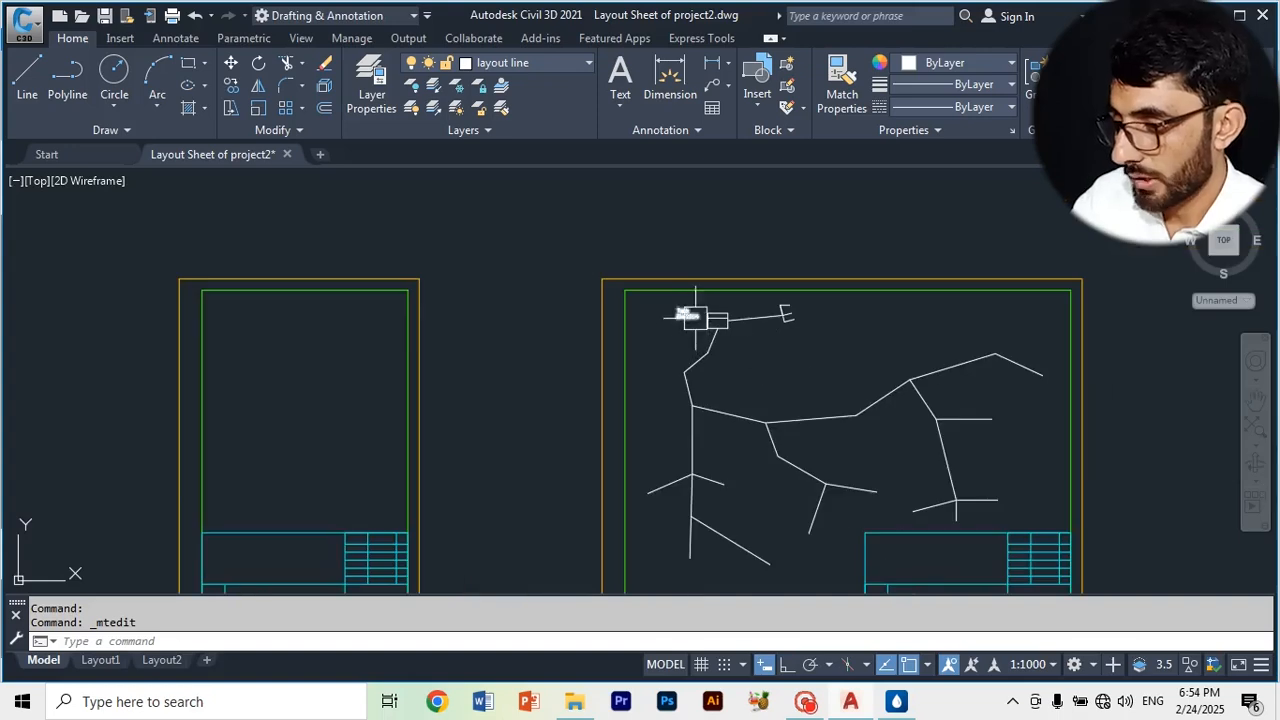
{"action": "scroll", "coordinate": [695, 318], "scroll_direction": "up", "scroll_amount": 6}
{"action": "left_click", "coordinate": [683, 315]}
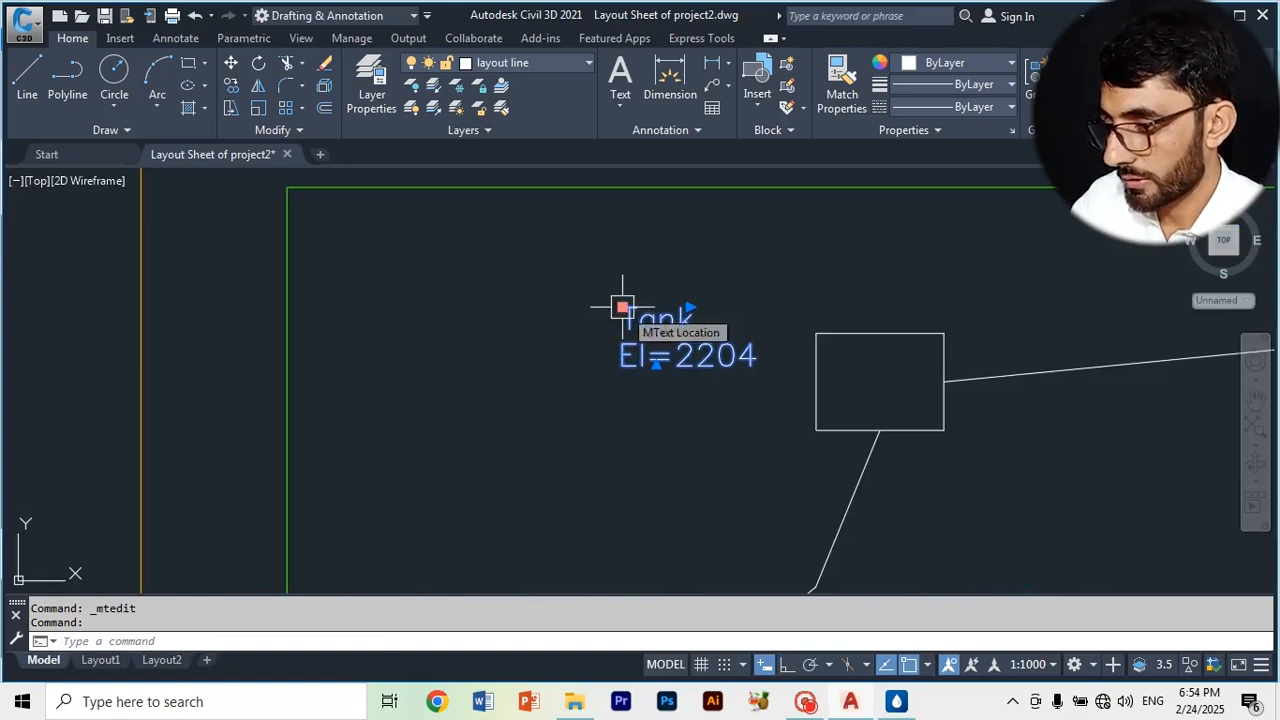
{"action": "left_click", "coordinate": [622, 307]}
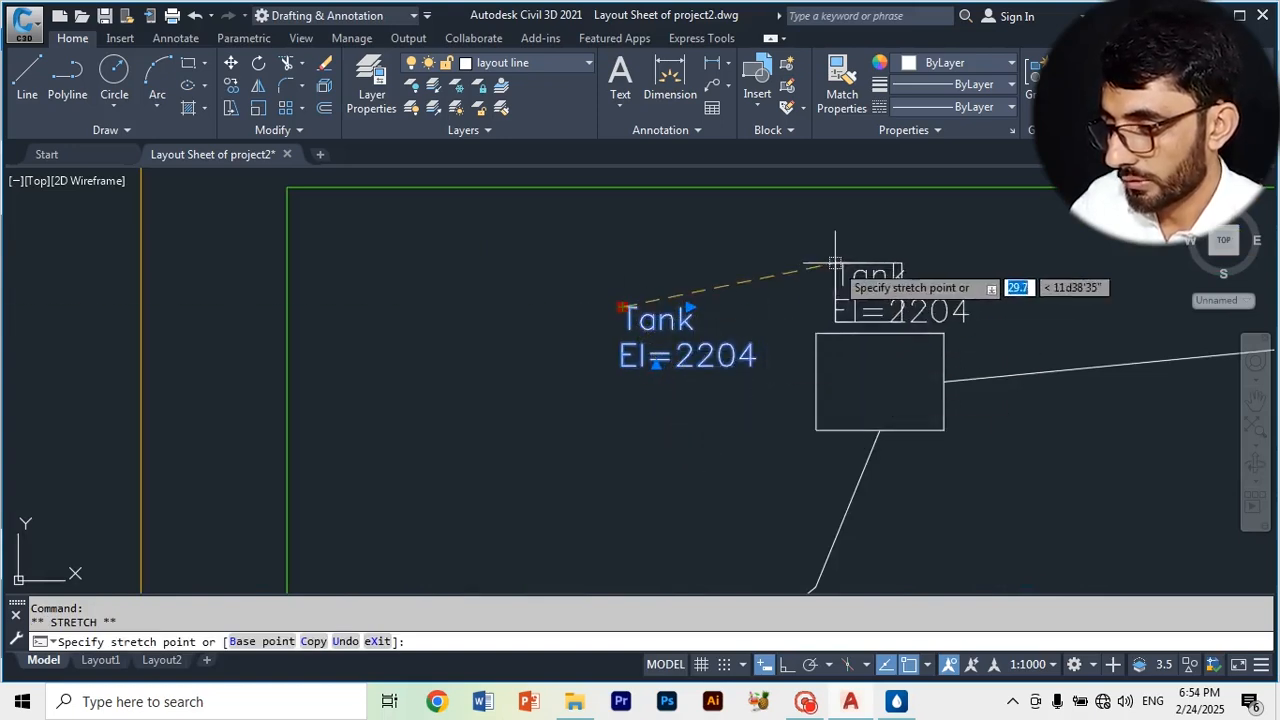
{"action": "left_click", "coordinate": [724, 400]}
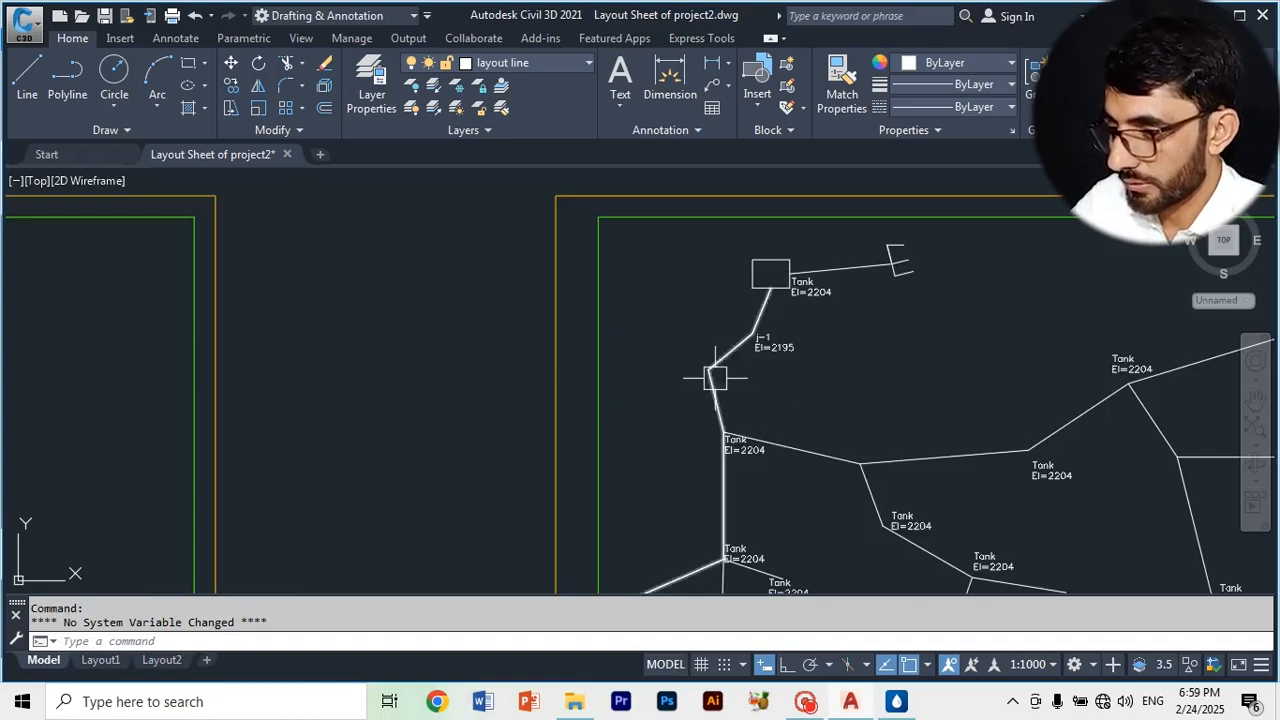
- Make Writing line the current layer for the label text
{"action": "left_click", "coordinate": [557, 61]}
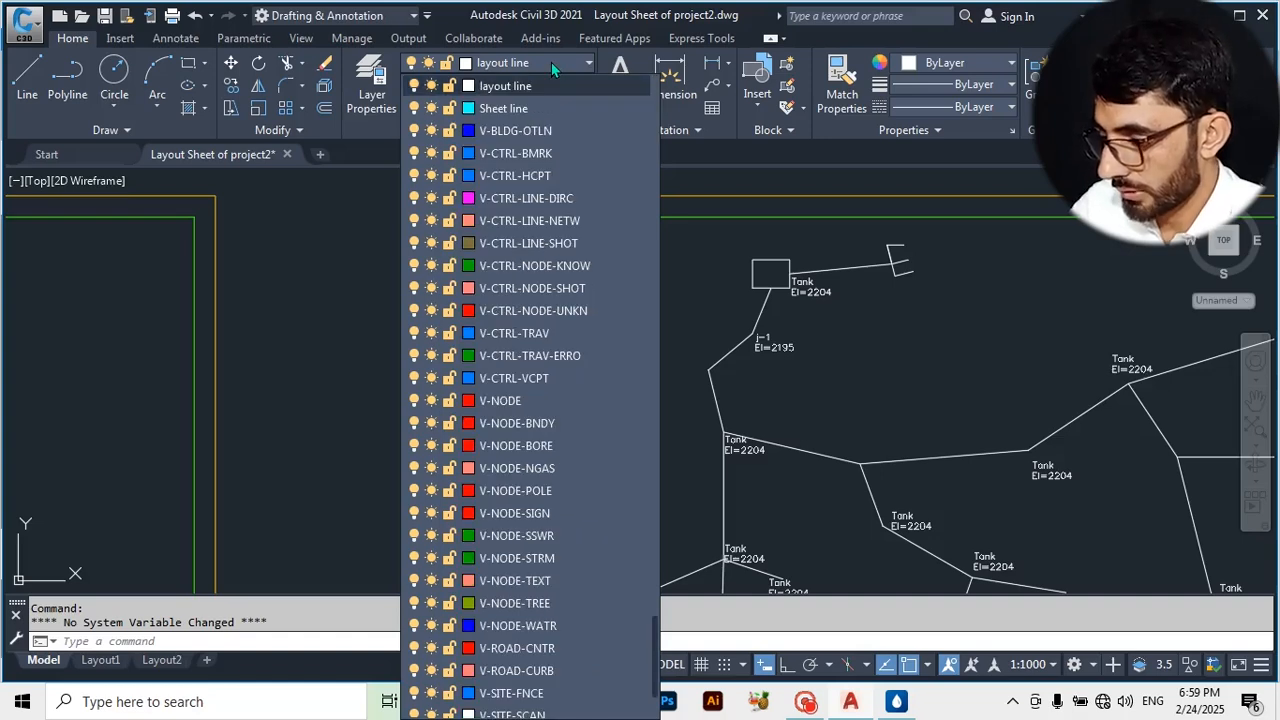
{"action": "key", "text": "w"}
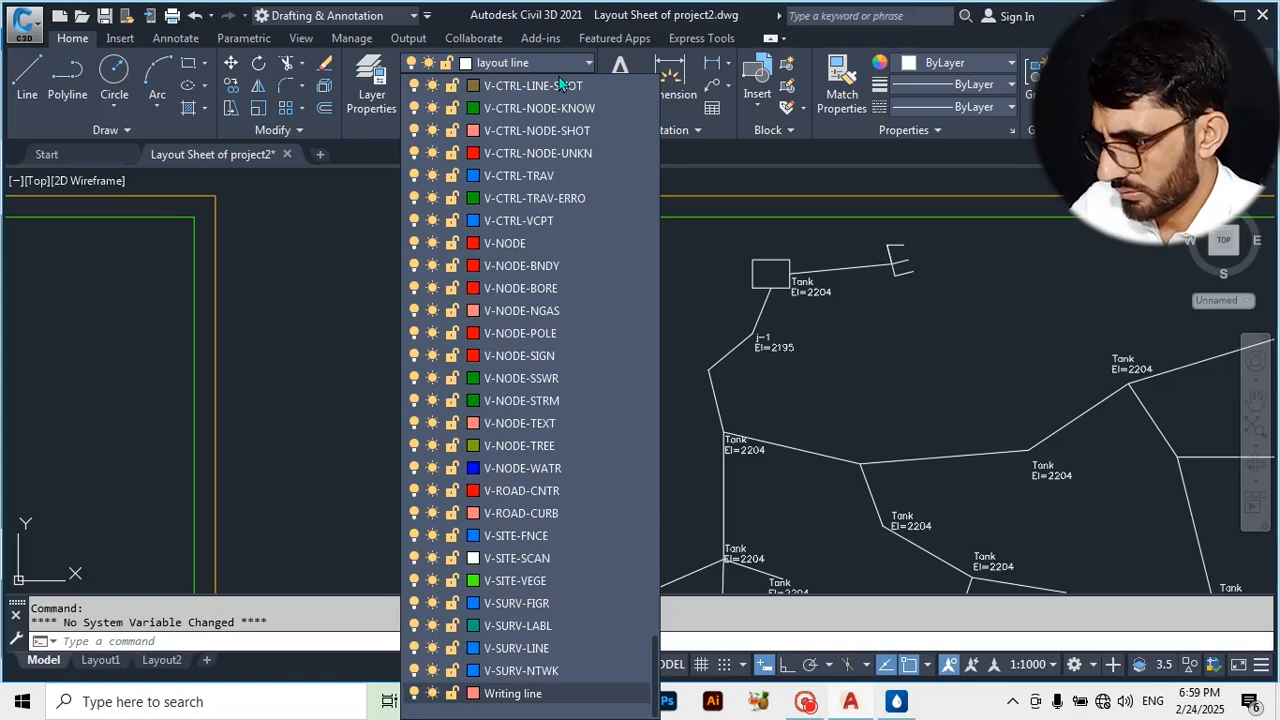
{"action": "left_click", "coordinate": [505, 693]}
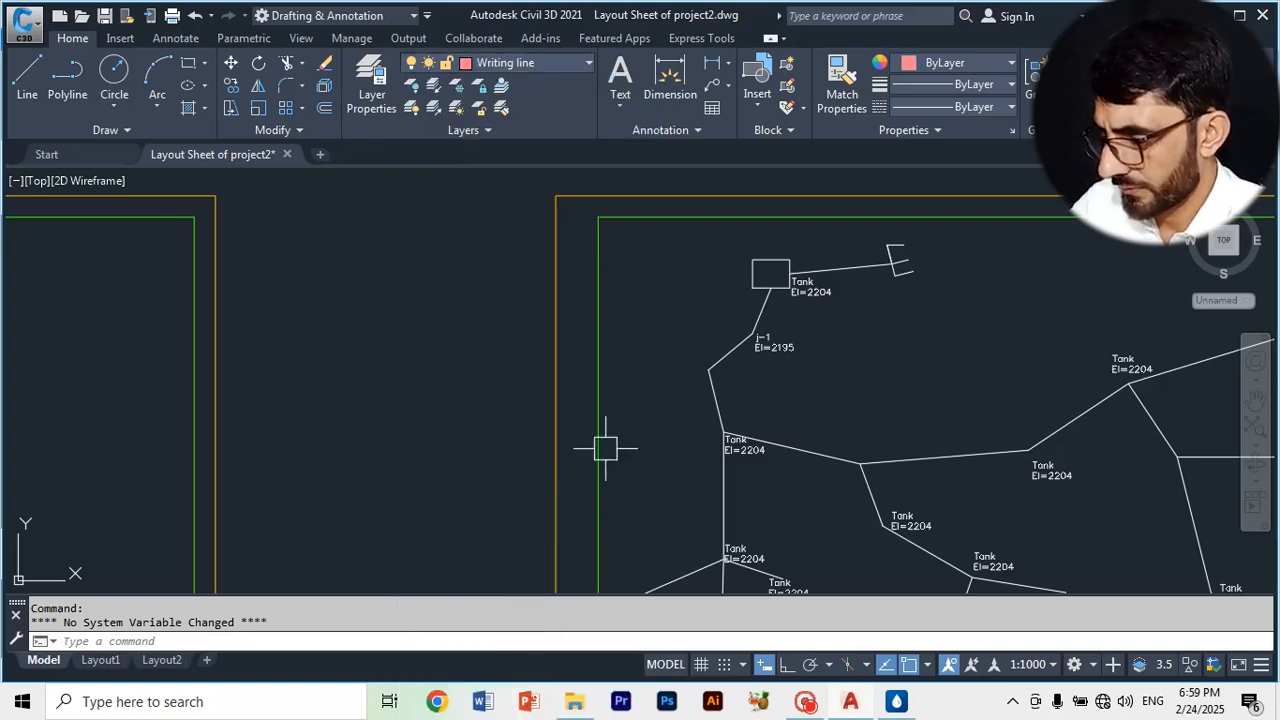
{"action": "left_click", "coordinate": [810, 290]}
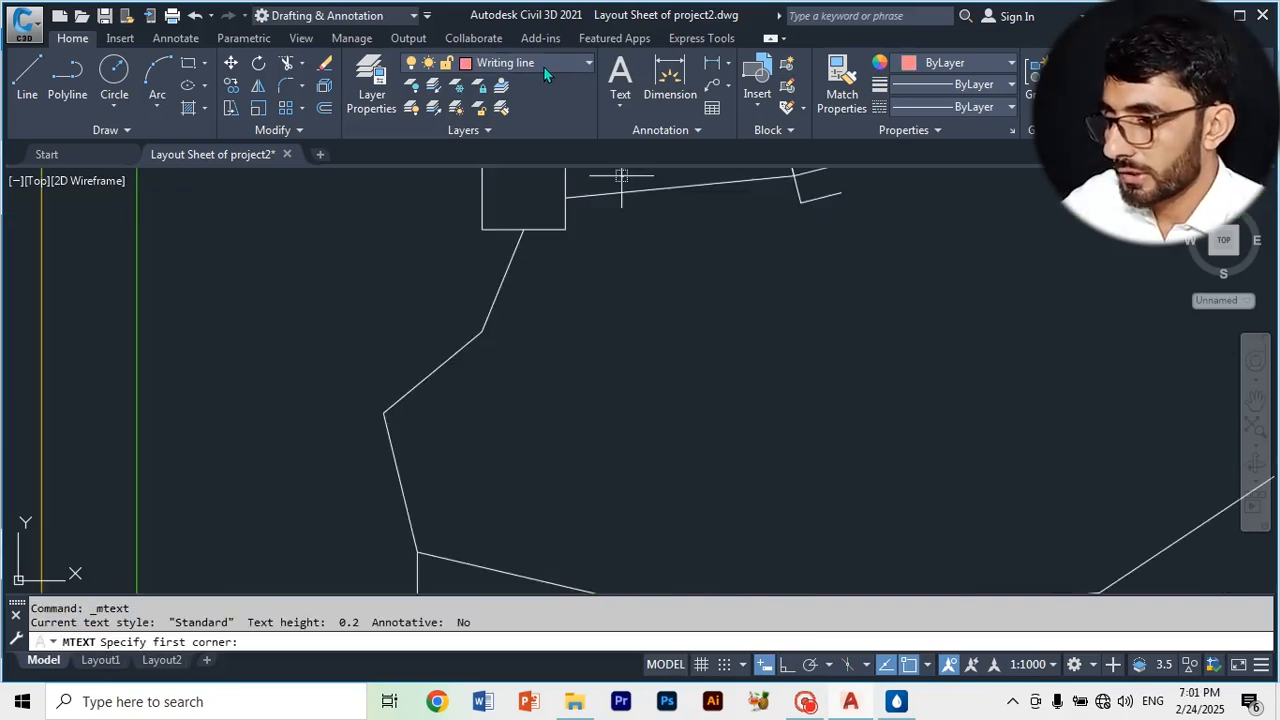
{"action": "left_click", "coordinate": [550, 65]}
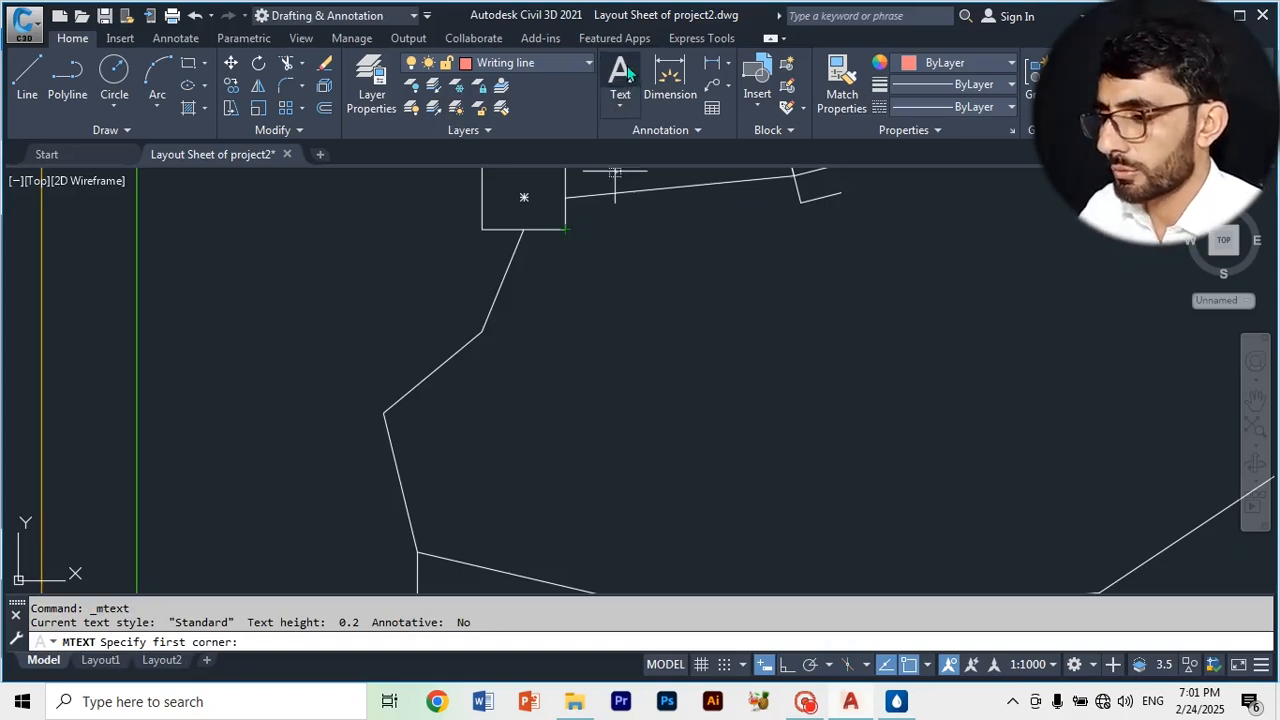
- Create a two-line multiline text reading "Tank" and "El=2204" just right of the tank rectangle, below the outgoing pipe
{"action": "left_click", "coordinate": [582, 218]}
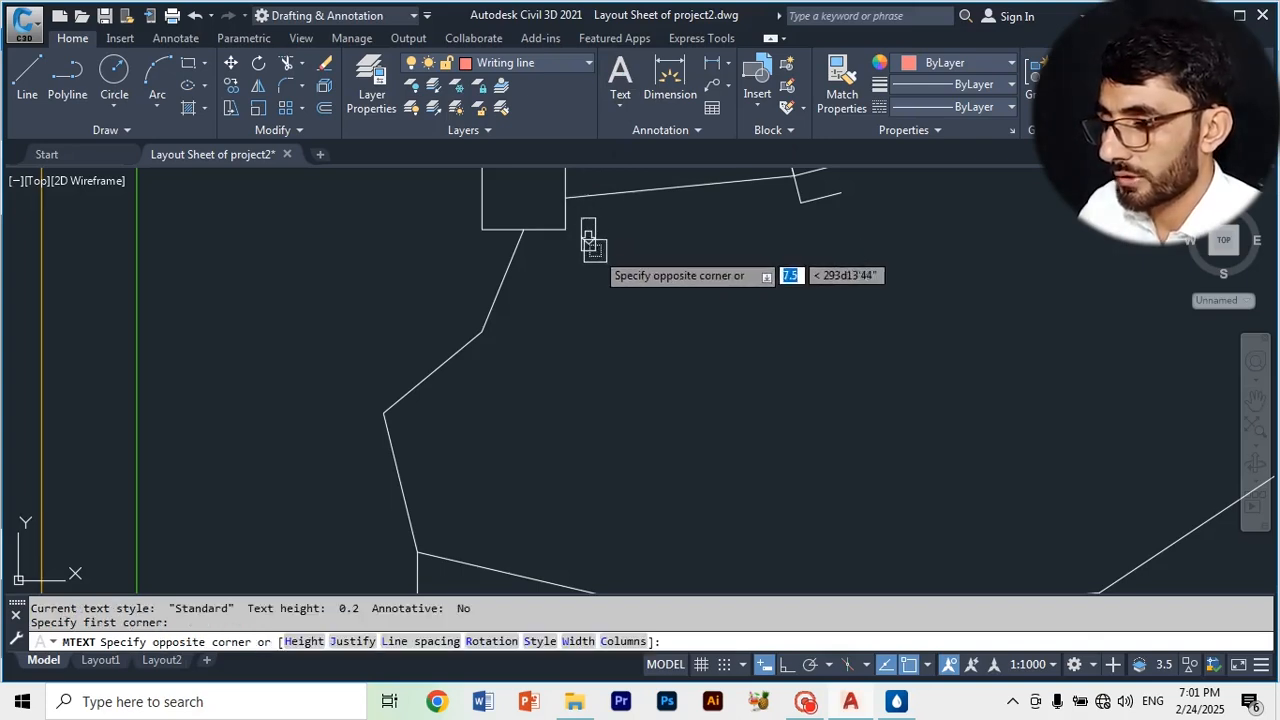
{"action": "left_click", "coordinate": [738, 285]}
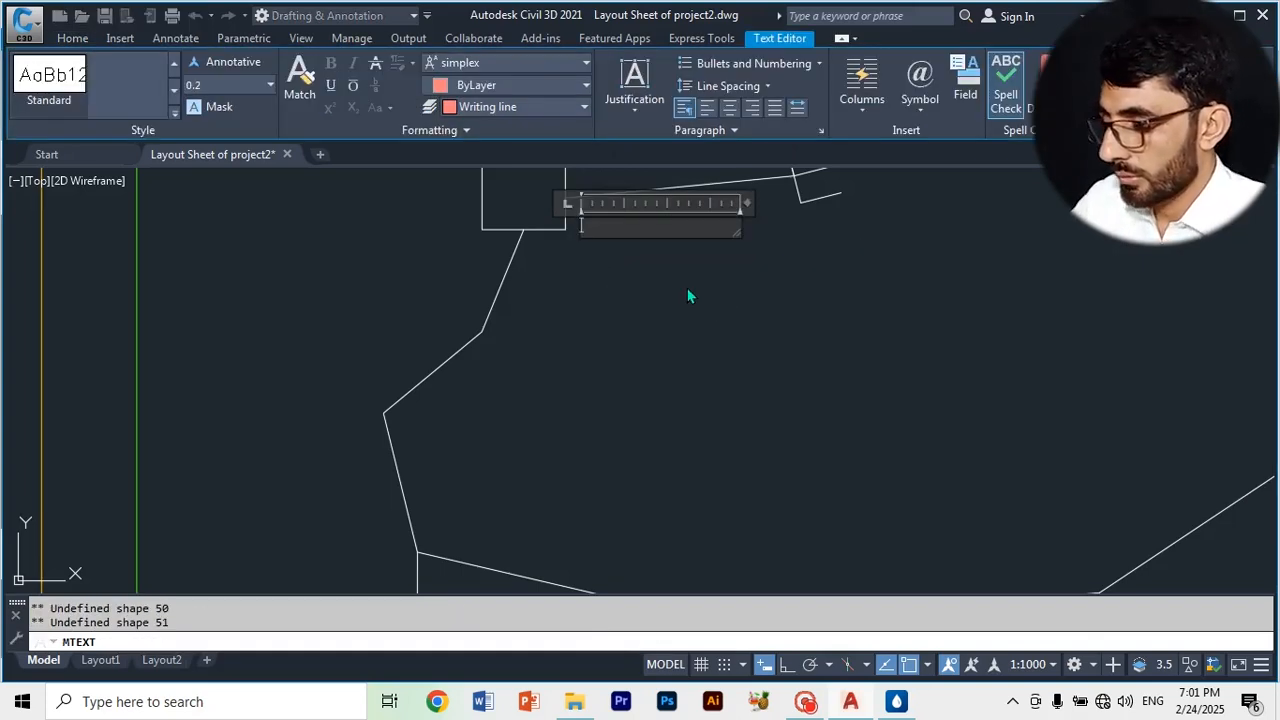
{"action": "type", "text": "T"}
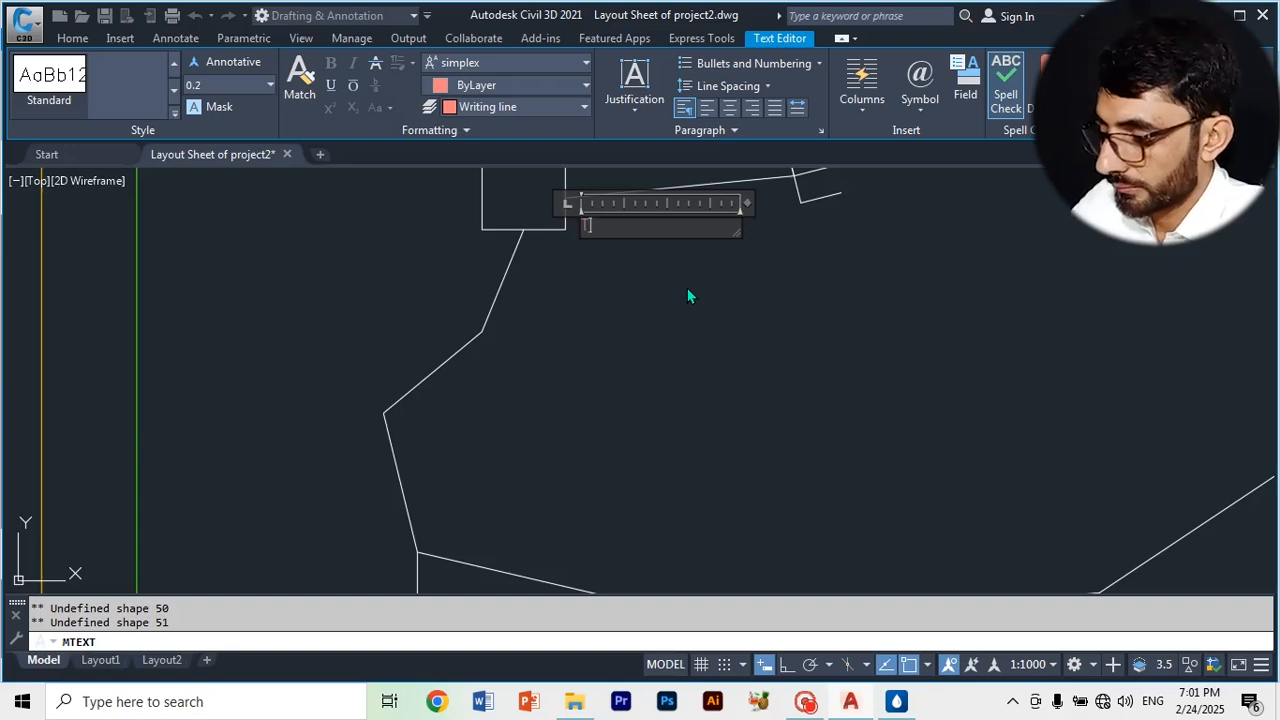
{"action": "type", "text": "ank"}
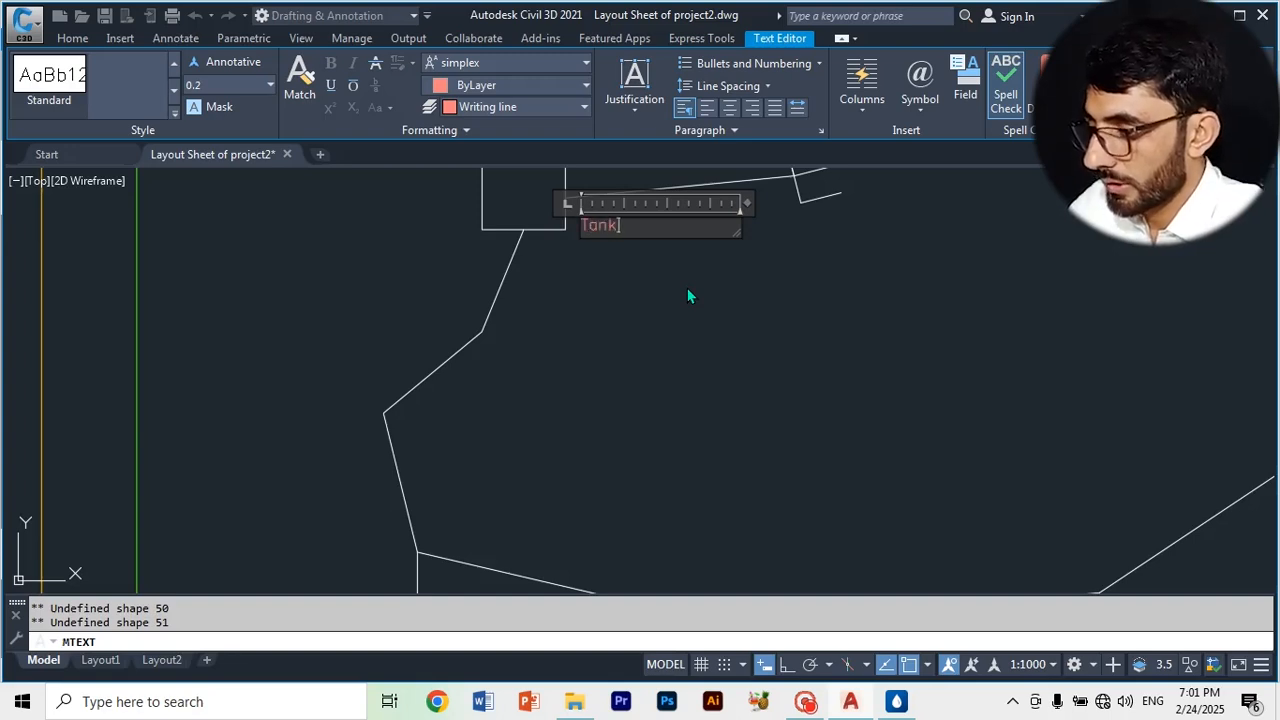
{"action": "key", "text": "Return"}
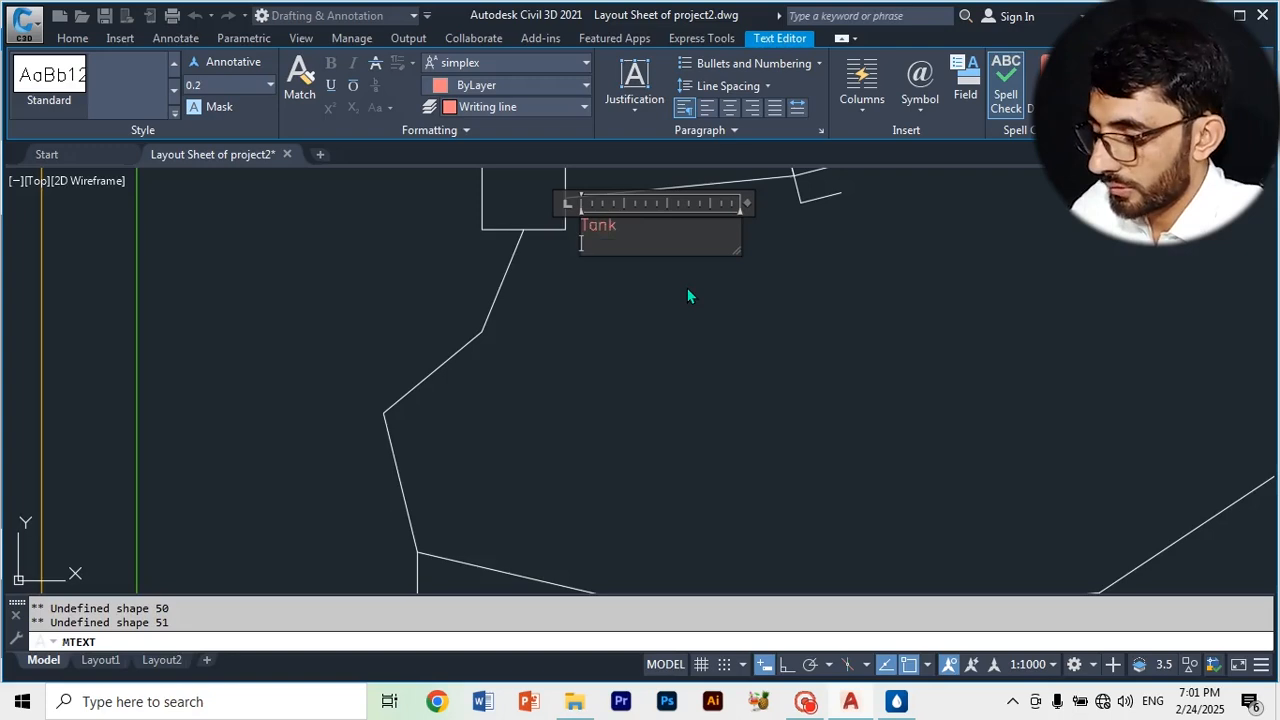
{"action": "type", "text": "El="}
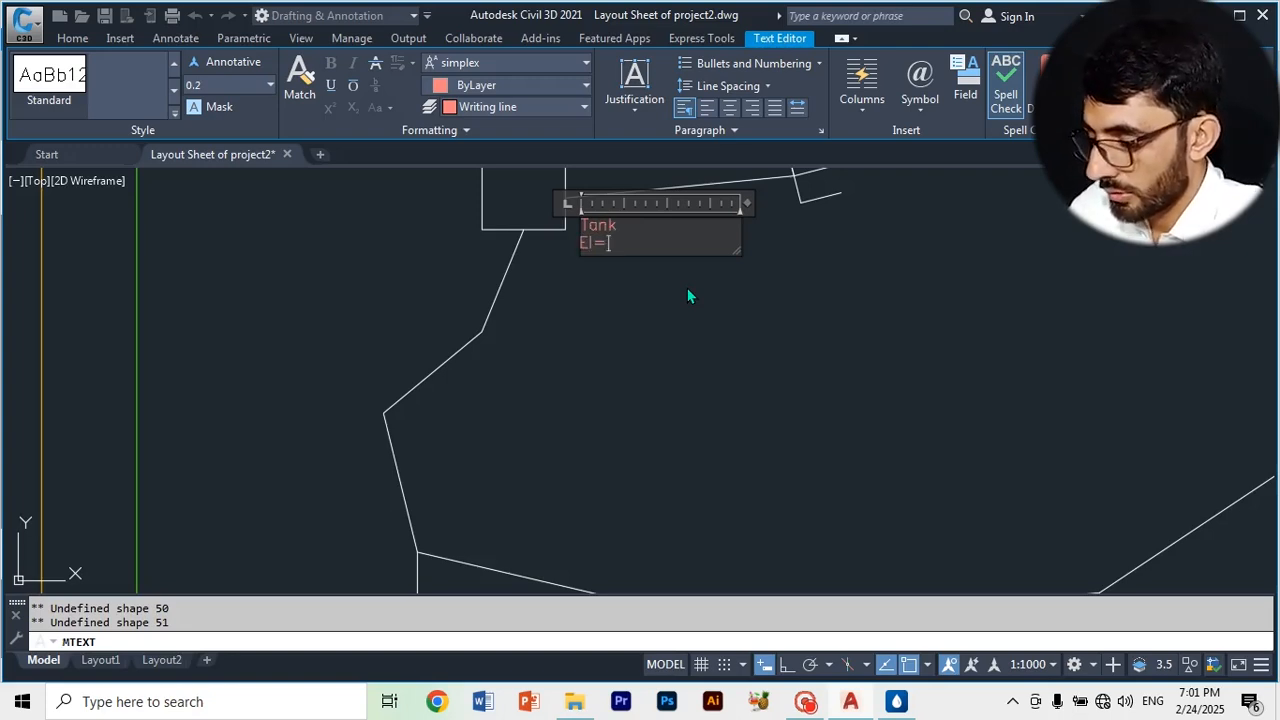
{"action": "type", "text": "2"}
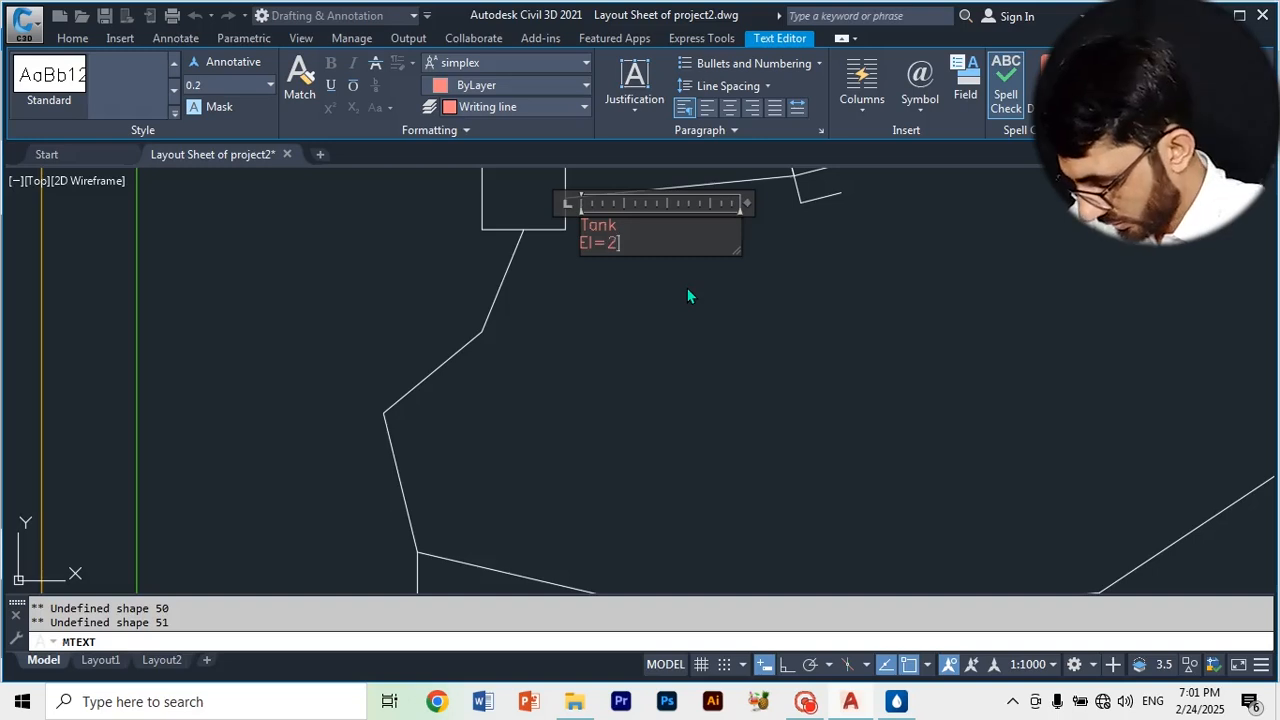
{"action": "type", "text": "204"}
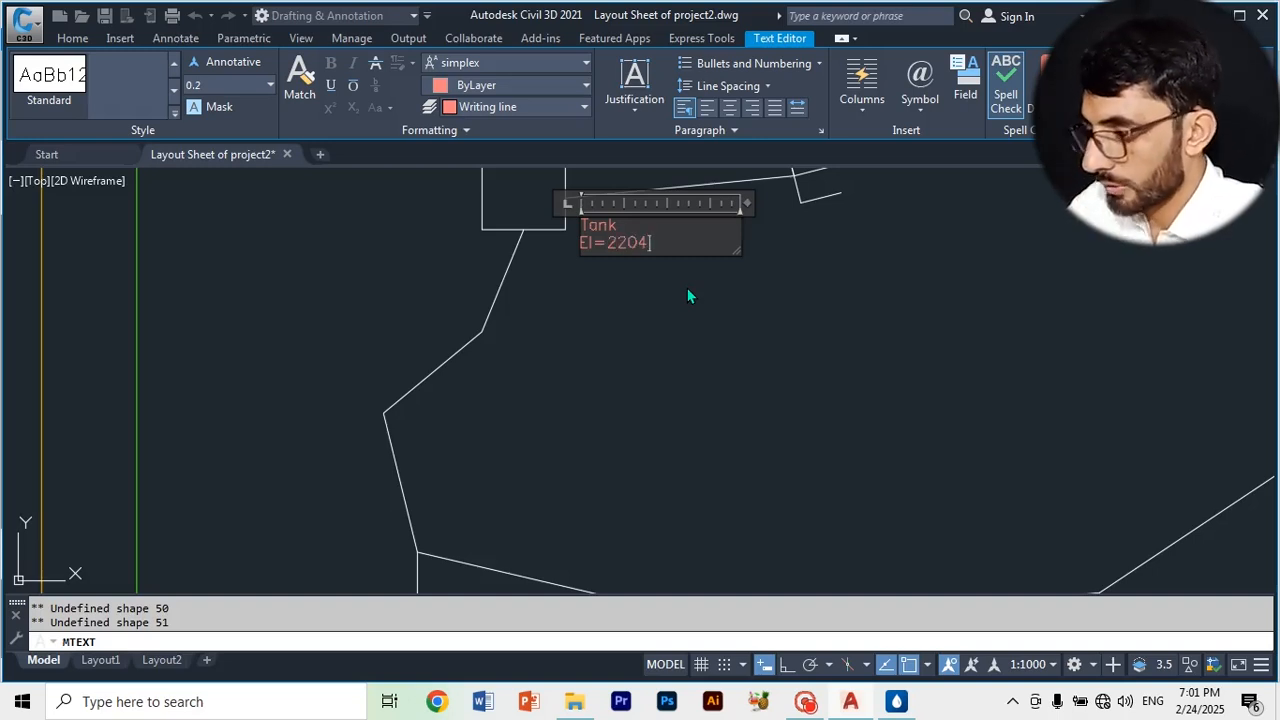
{"action": "left_click", "coordinate": [776, 326]}
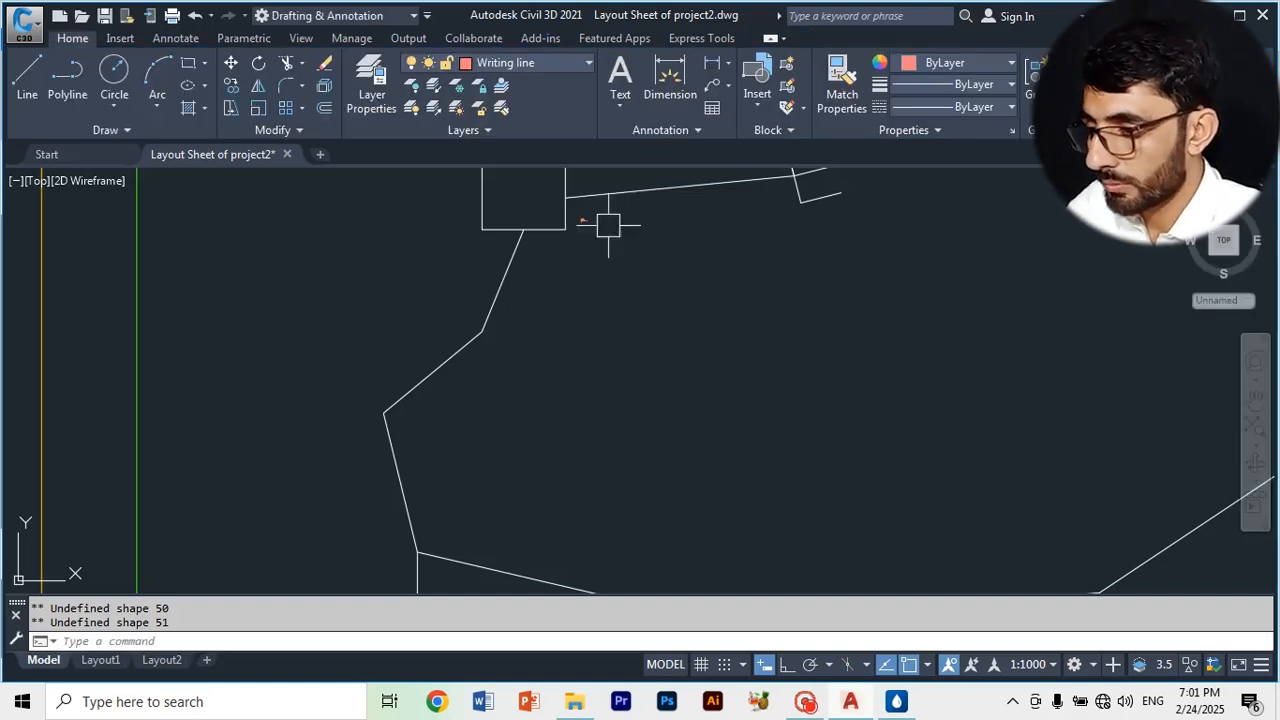
- Open the new tank label for editing and select both of its text lines
{"action": "scroll", "coordinate": [586, 221], "scroll_direction": "up", "scroll_amount": 4}
{"action": "left_click", "coordinate": [525, 195]}
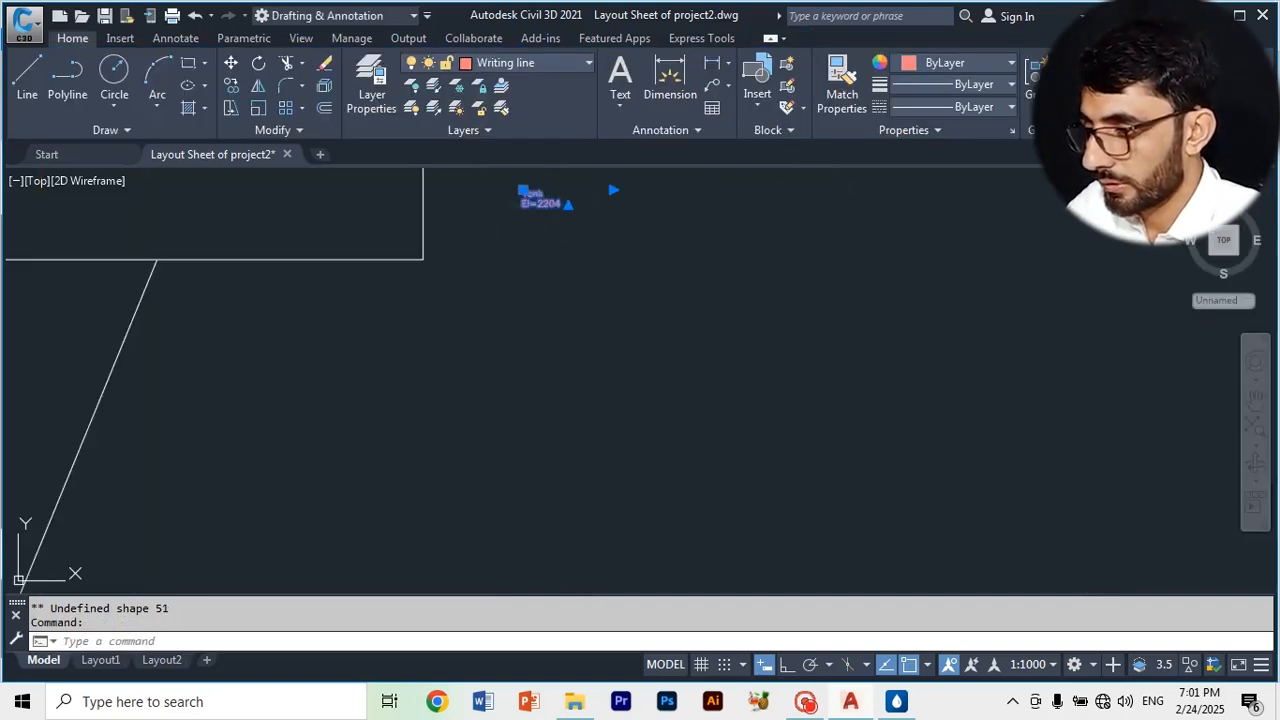
{"action": "scroll", "coordinate": [542, 198], "scroll_direction": "up", "scroll_amount": 2}
{"action": "scroll", "coordinate": [538, 202], "scroll_direction": "up", "scroll_amount": 2}
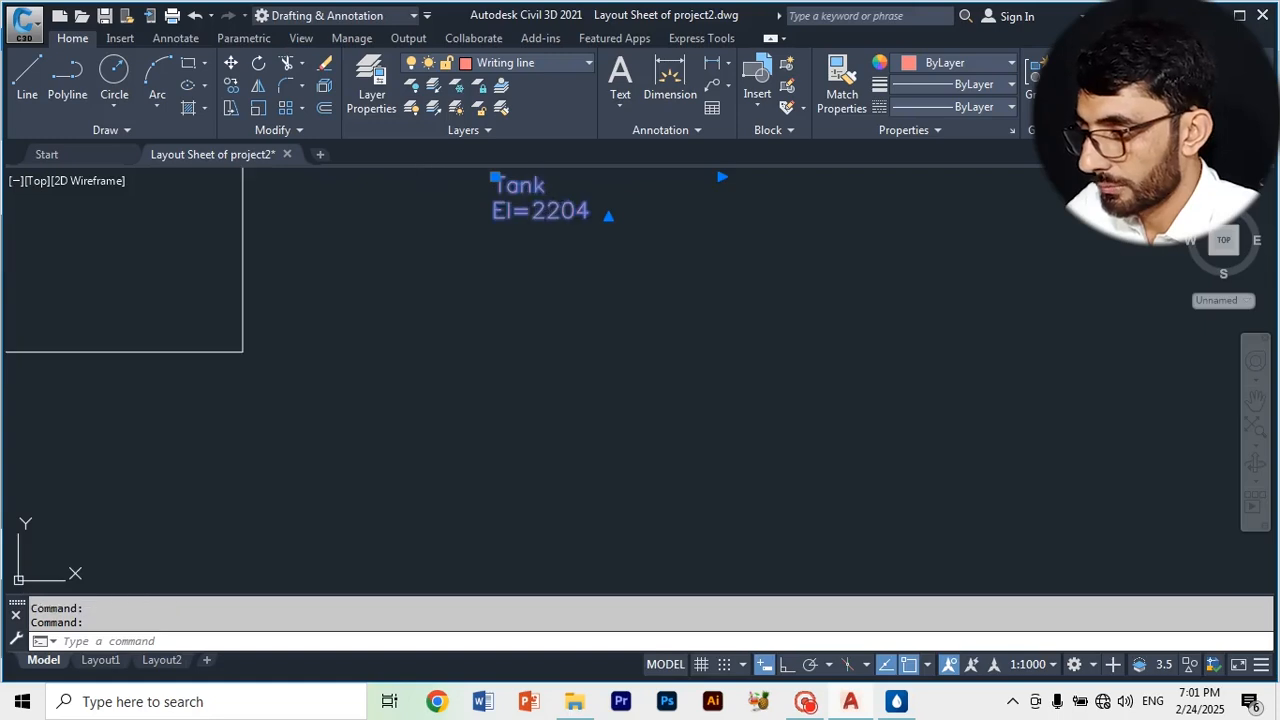
{"action": "double_click", "coordinate": [563, 210]}
{"action": "left_click_drag", "start_coordinate": [592, 210], "coordinate": [490, 180]}
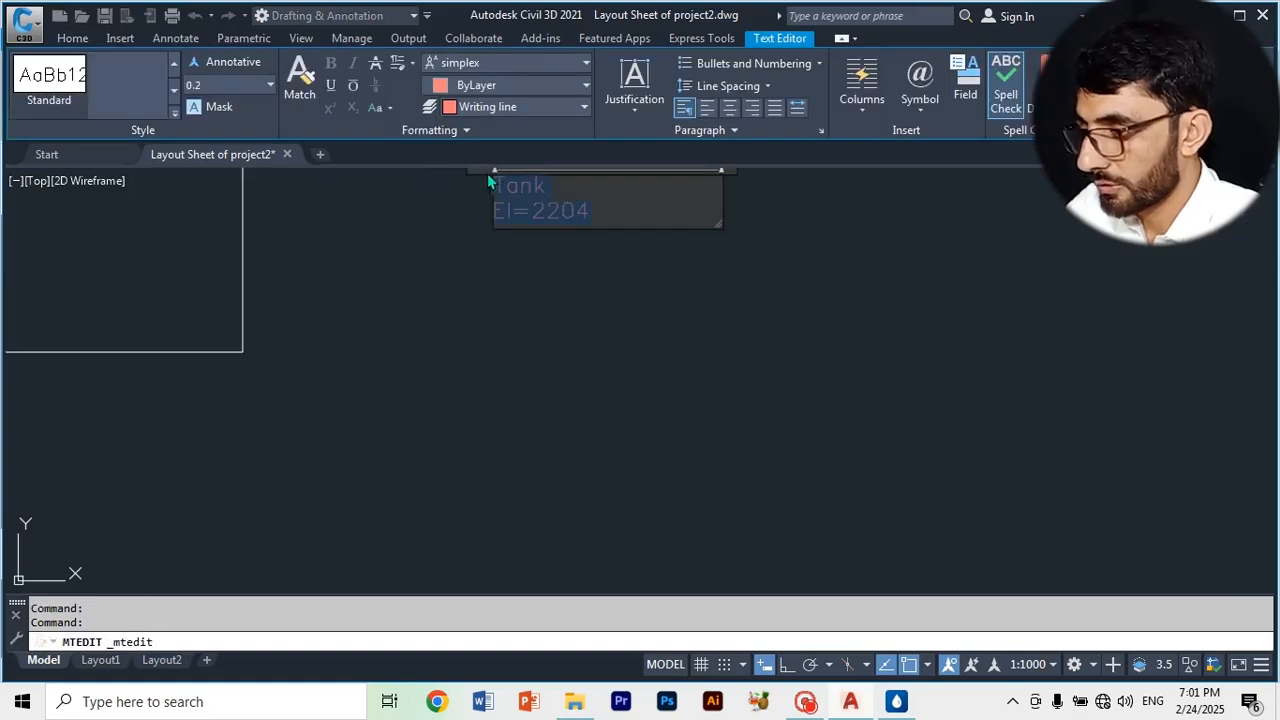
{"action": "left_click", "coordinate": [270, 86]}
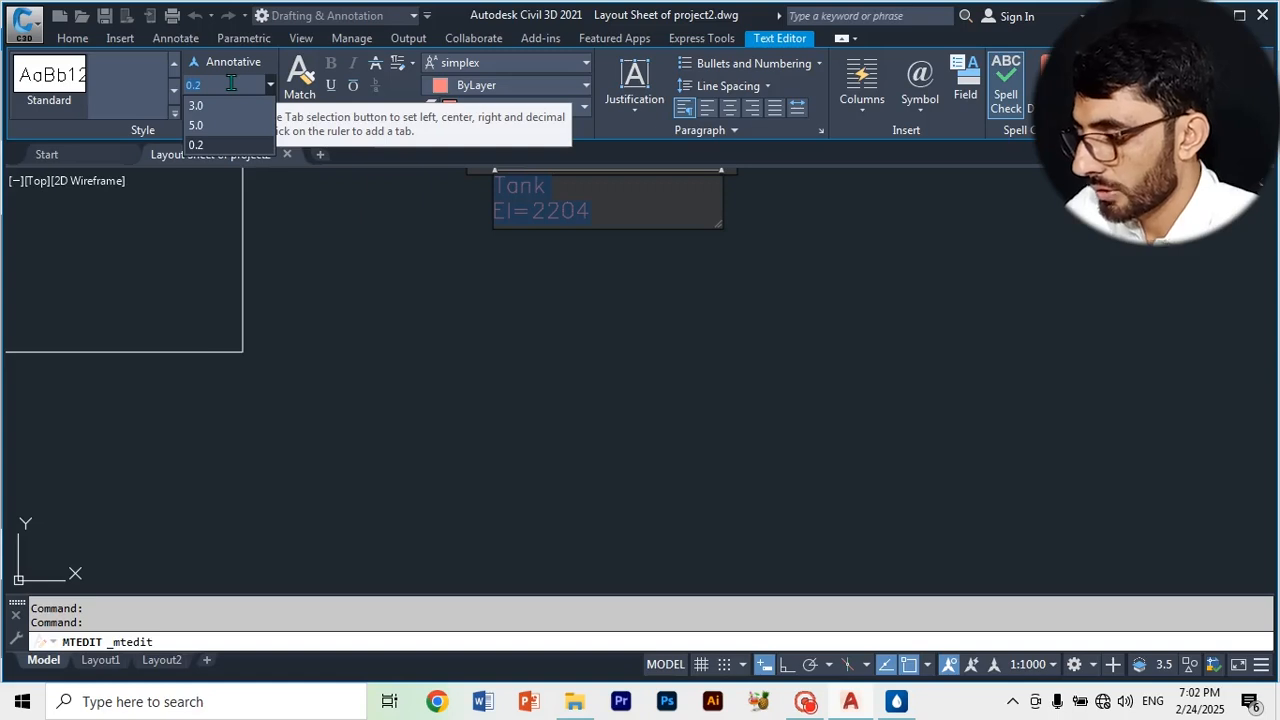
{"action": "type", "text": "2"}
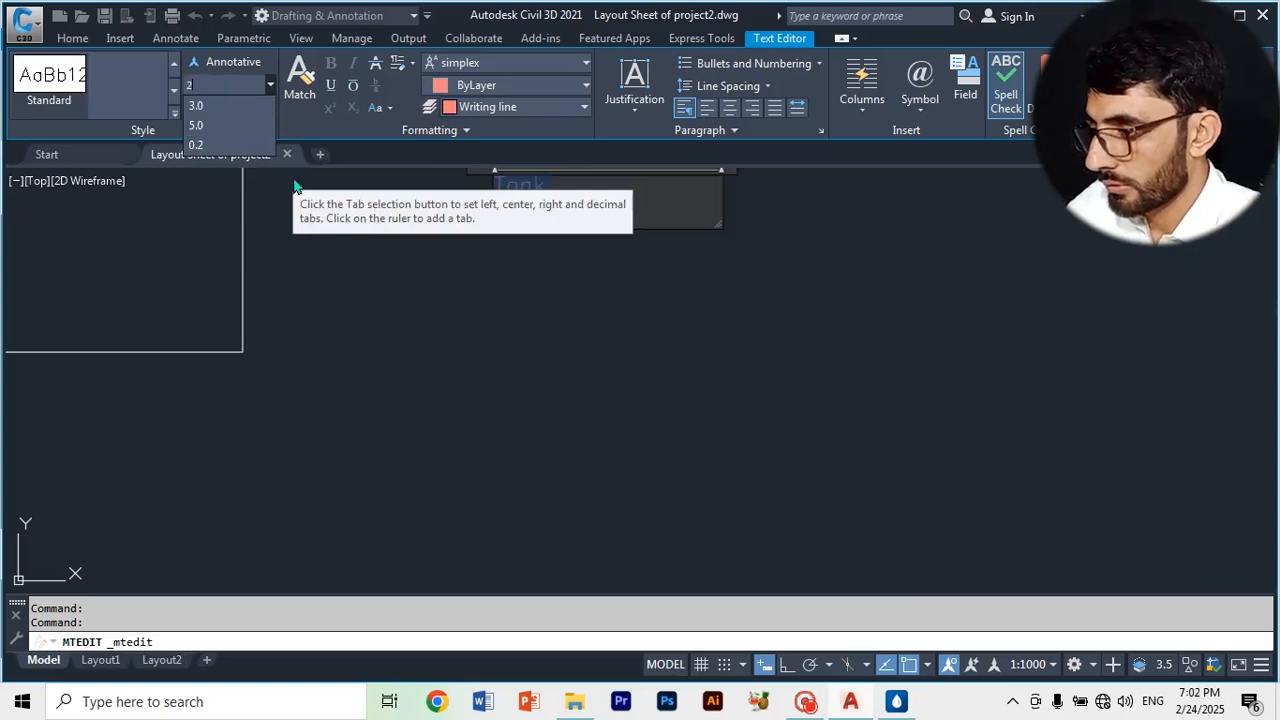
{"action": "left_click", "coordinate": [315, 232]}
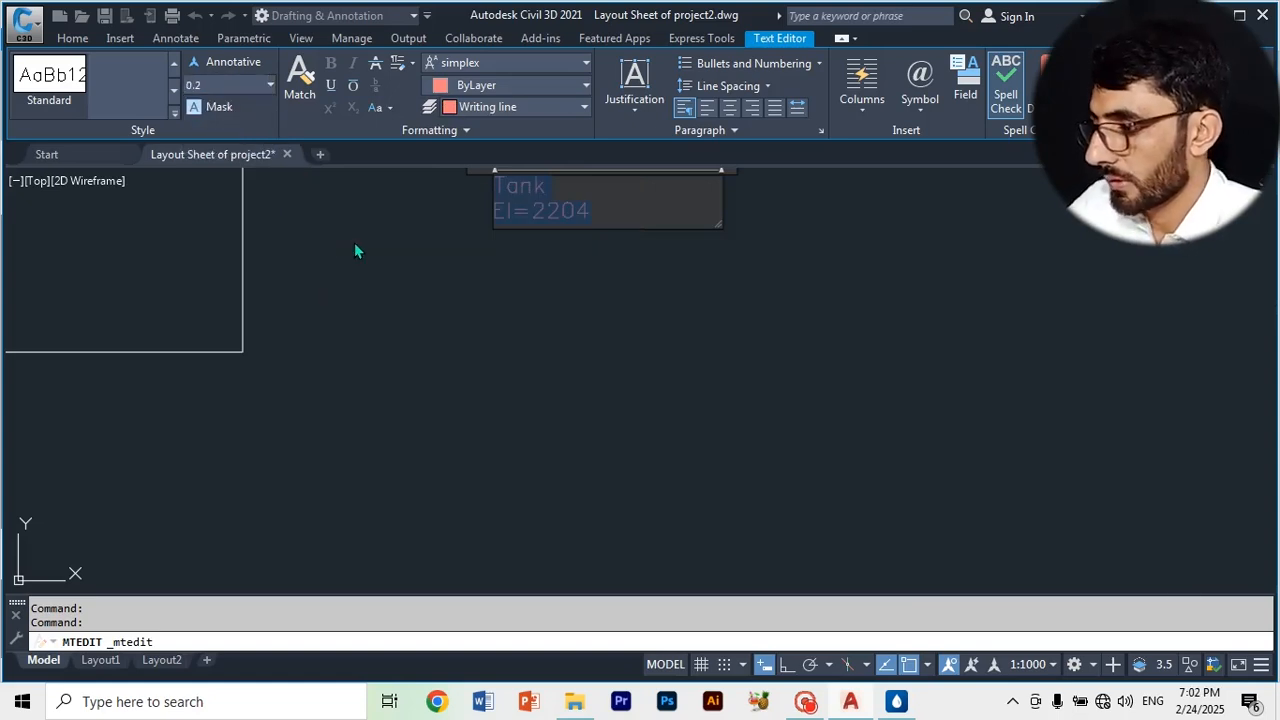
- Set the text height of both selected tank label lines to 2 and close the text editor
{"action": "left_click", "coordinate": [269, 86]}
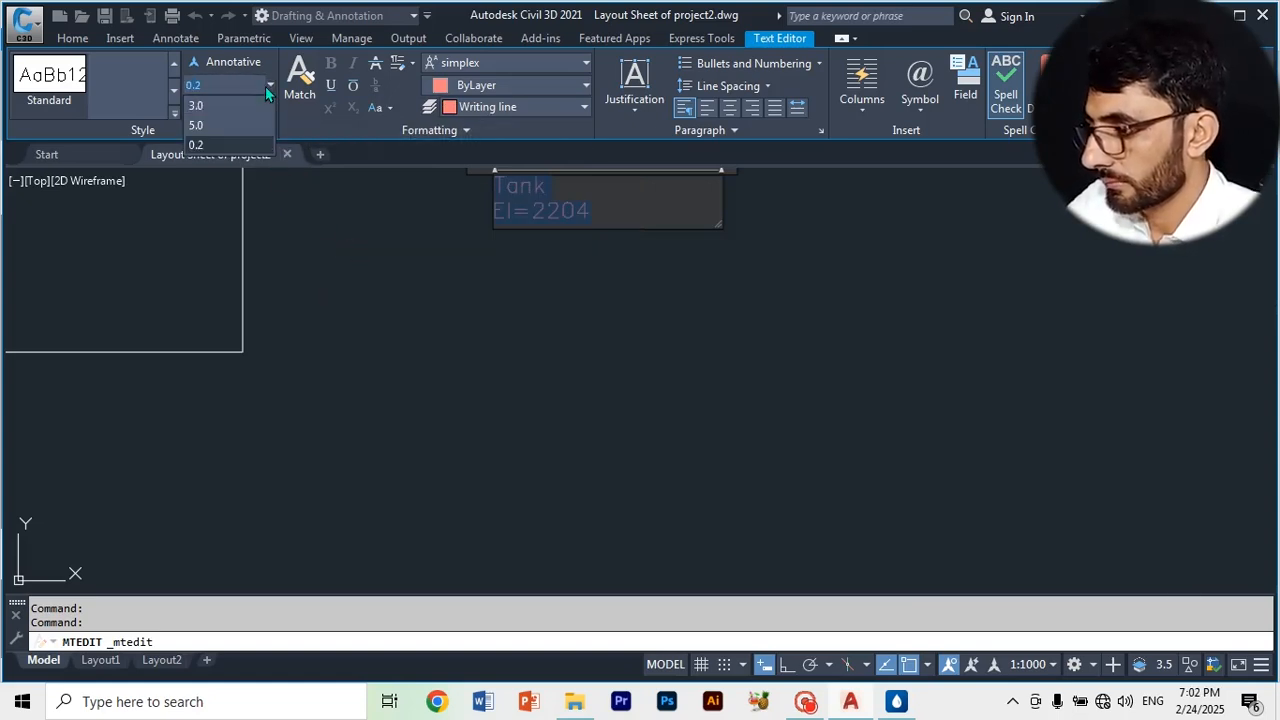
{"action": "type", "text": "2"}
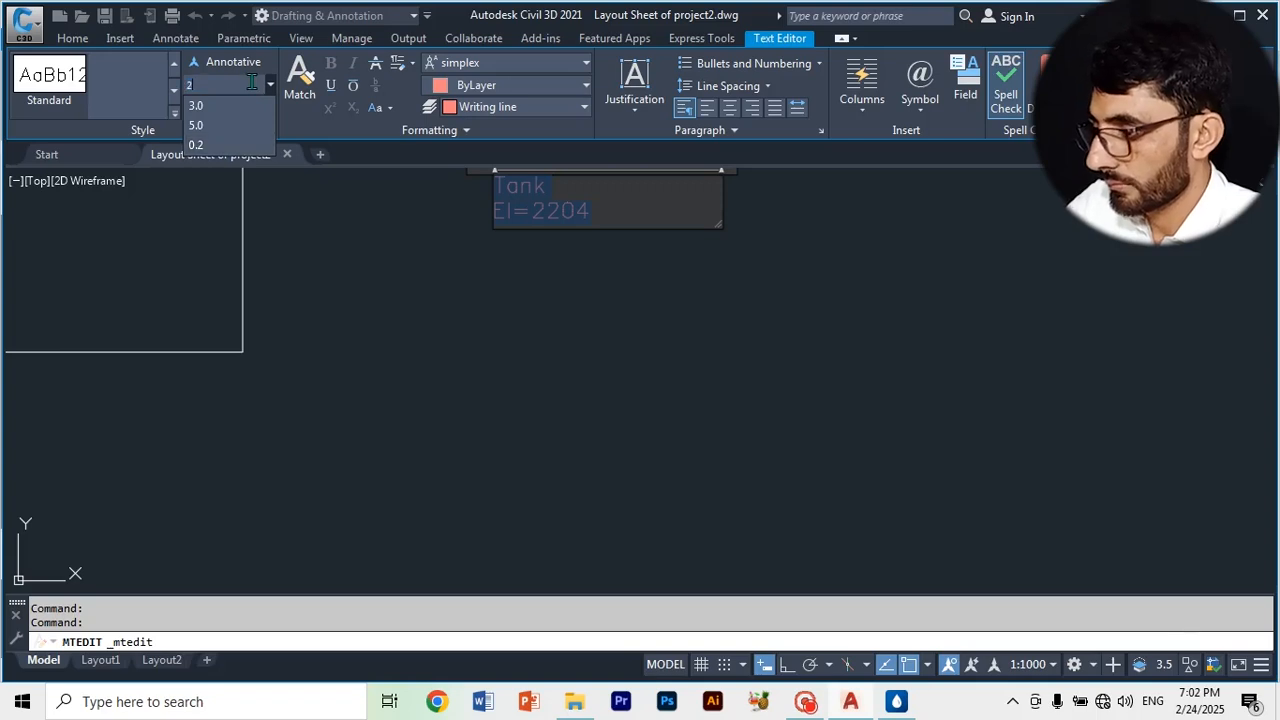
{"action": "key", "text": "Escape"}
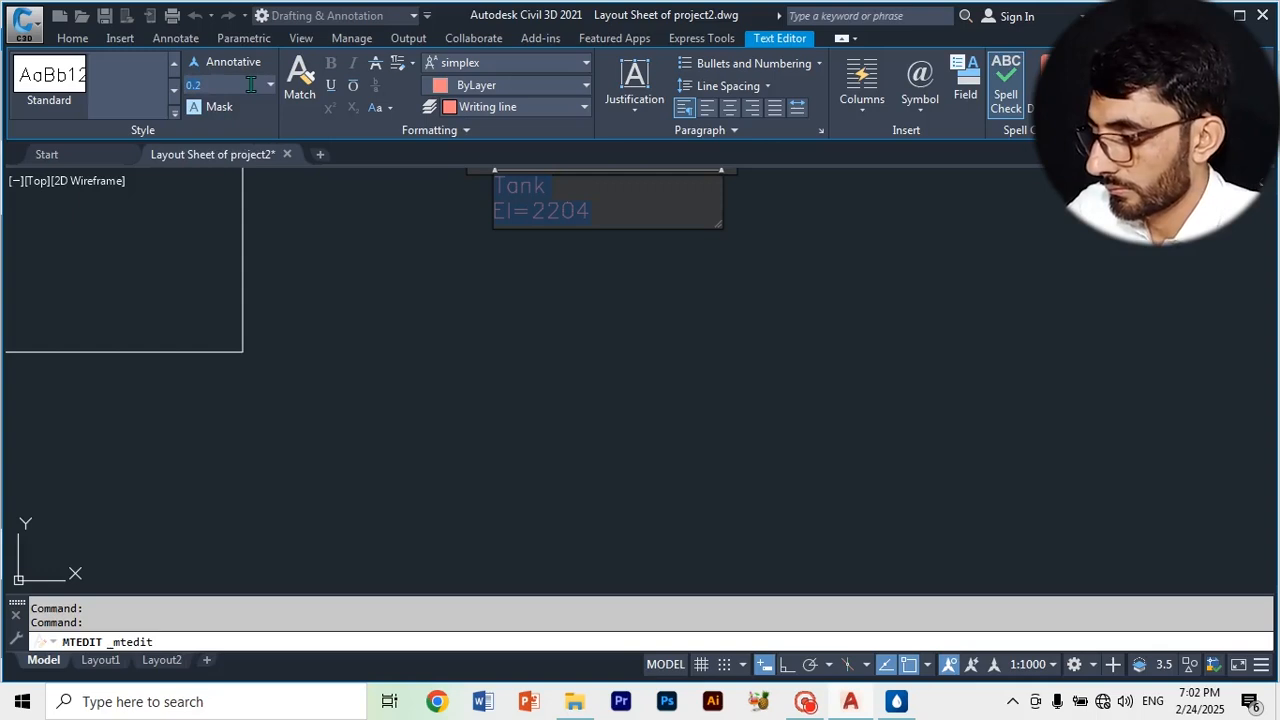
{"action": "key", "text": "Return"}
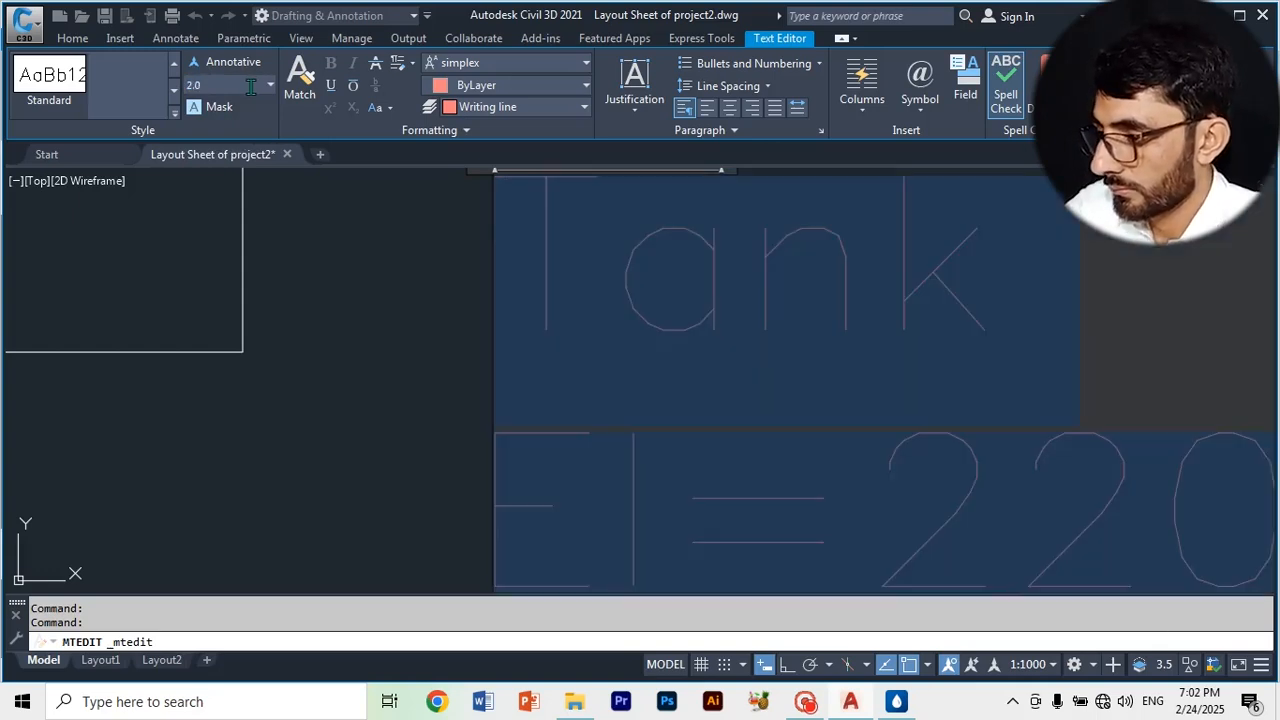
{"action": "scroll", "coordinate": [450, 298], "scroll_direction": "down", "scroll_amount": 2}
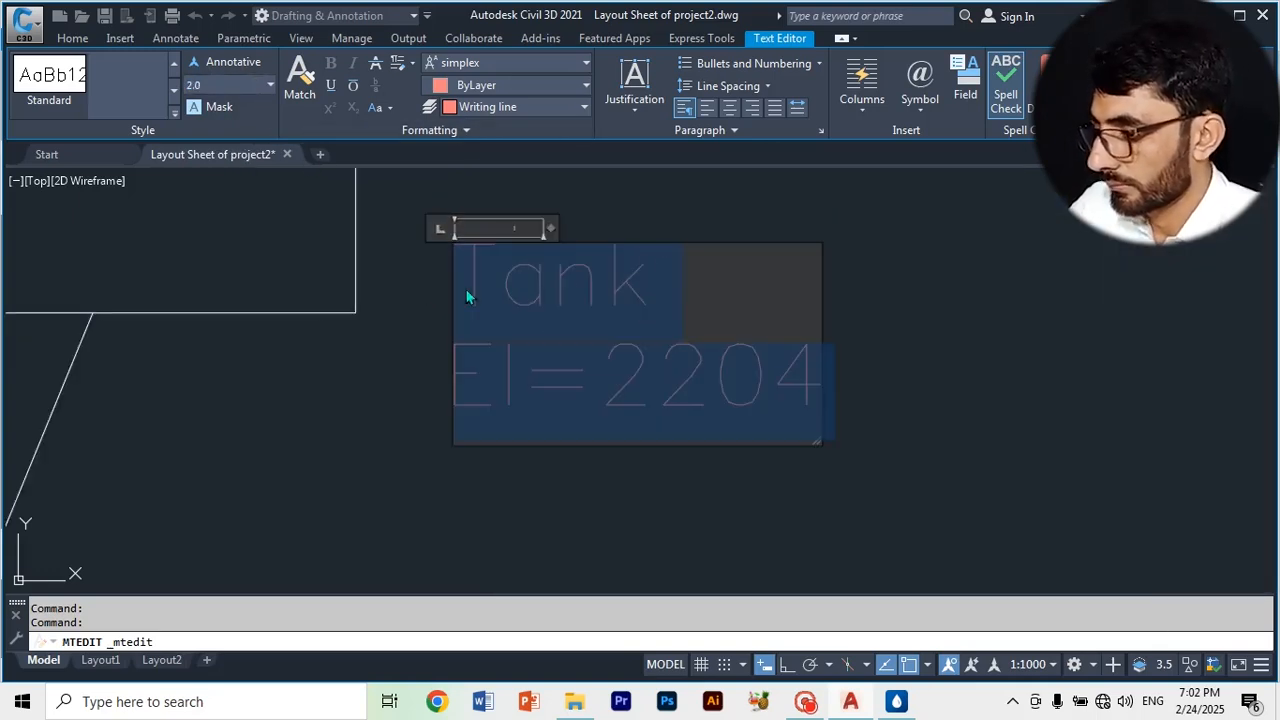
{"action": "left_click", "coordinate": [905, 324]}
{"action": "scroll", "coordinate": [612, 271], "scroll_direction": "down", "scroll_amount": 3}
{"action": "scroll", "coordinate": [612, 271], "scroll_direction": "down", "scroll_amount": 4}
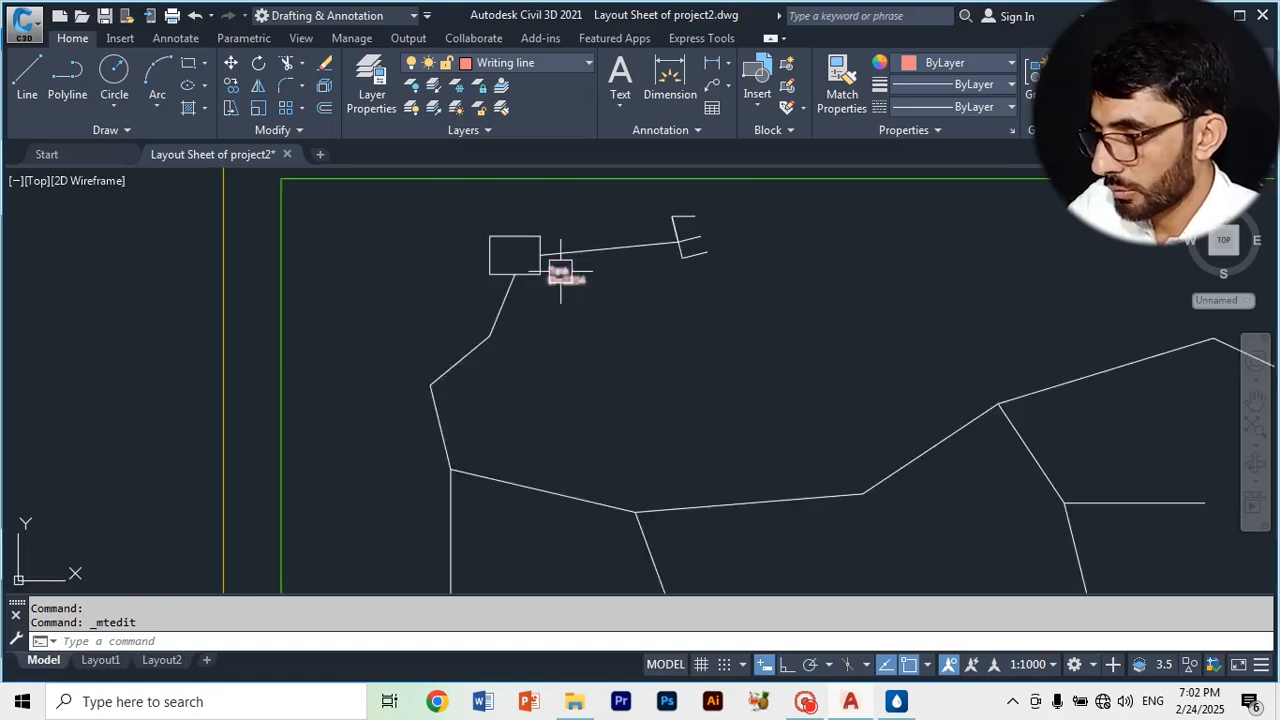
- Start copying the tank label from its upper-left corner and place a copy beside the first pipe bend below the tank
{"action": "scroll", "coordinate": [560, 272], "scroll_direction": "up", "scroll_amount": 6}
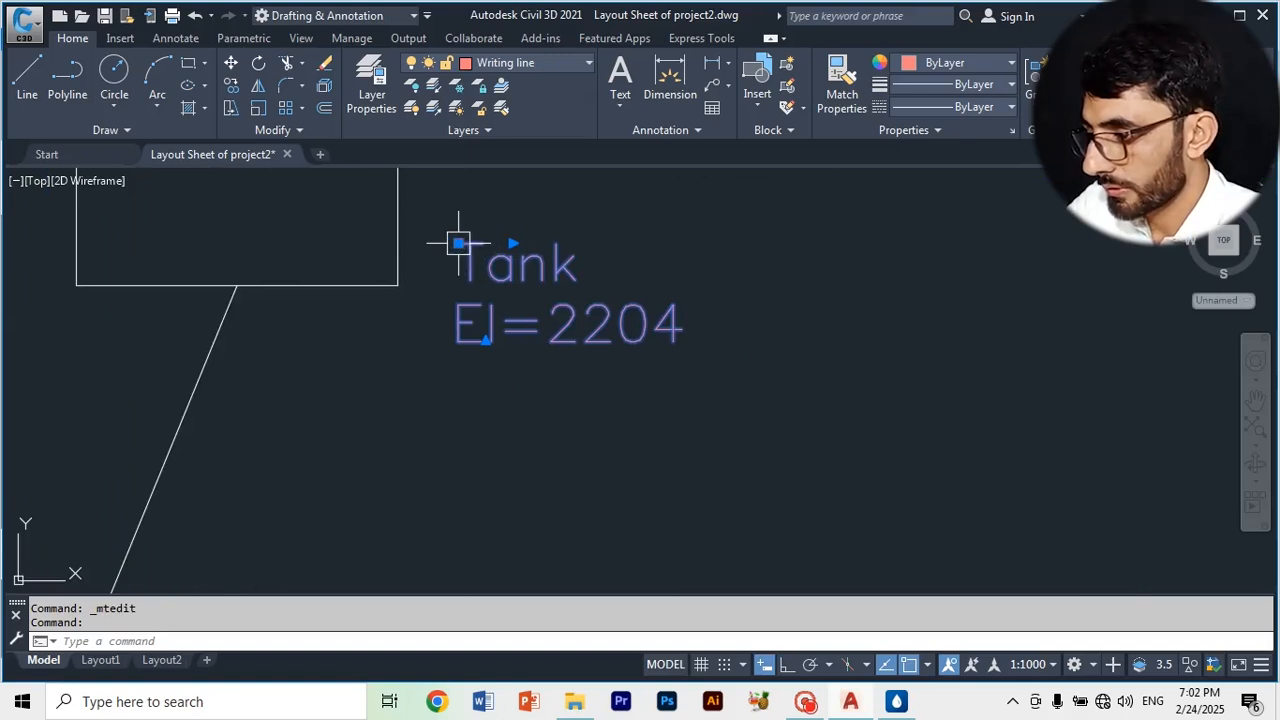
{"action": "left_click", "coordinate": [465, 246]}
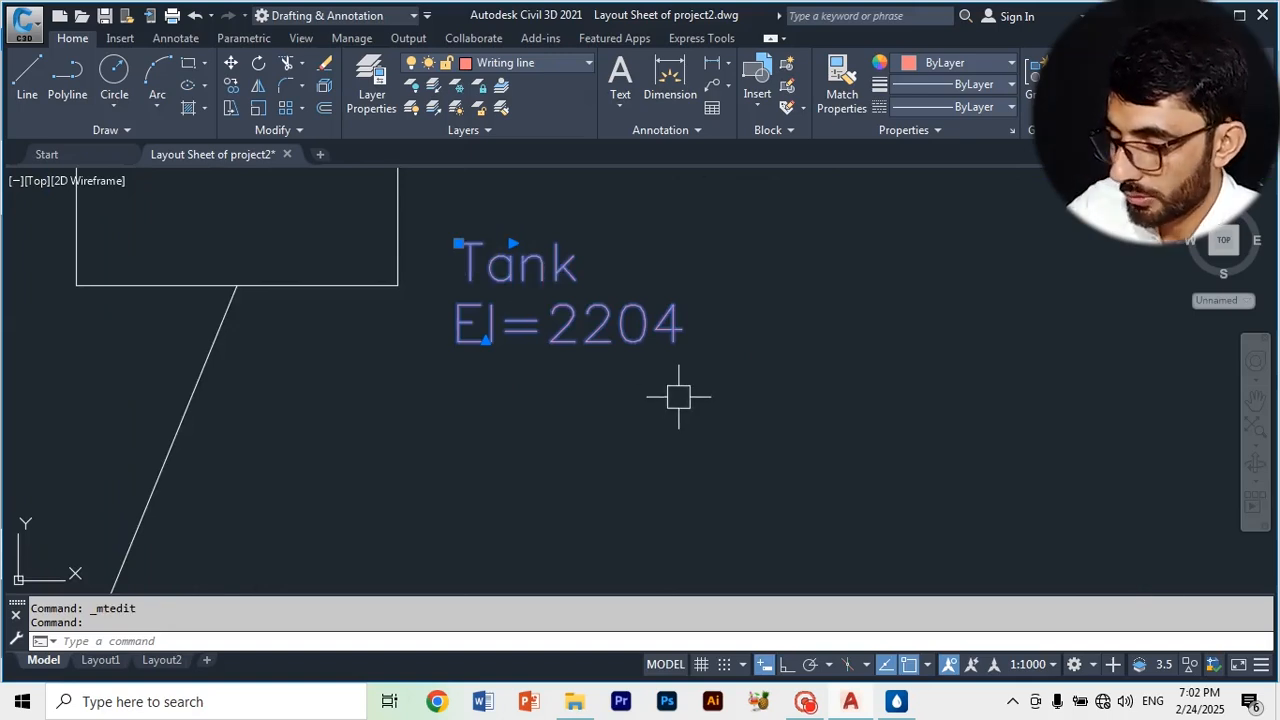
{"action": "type", "text": "co"}
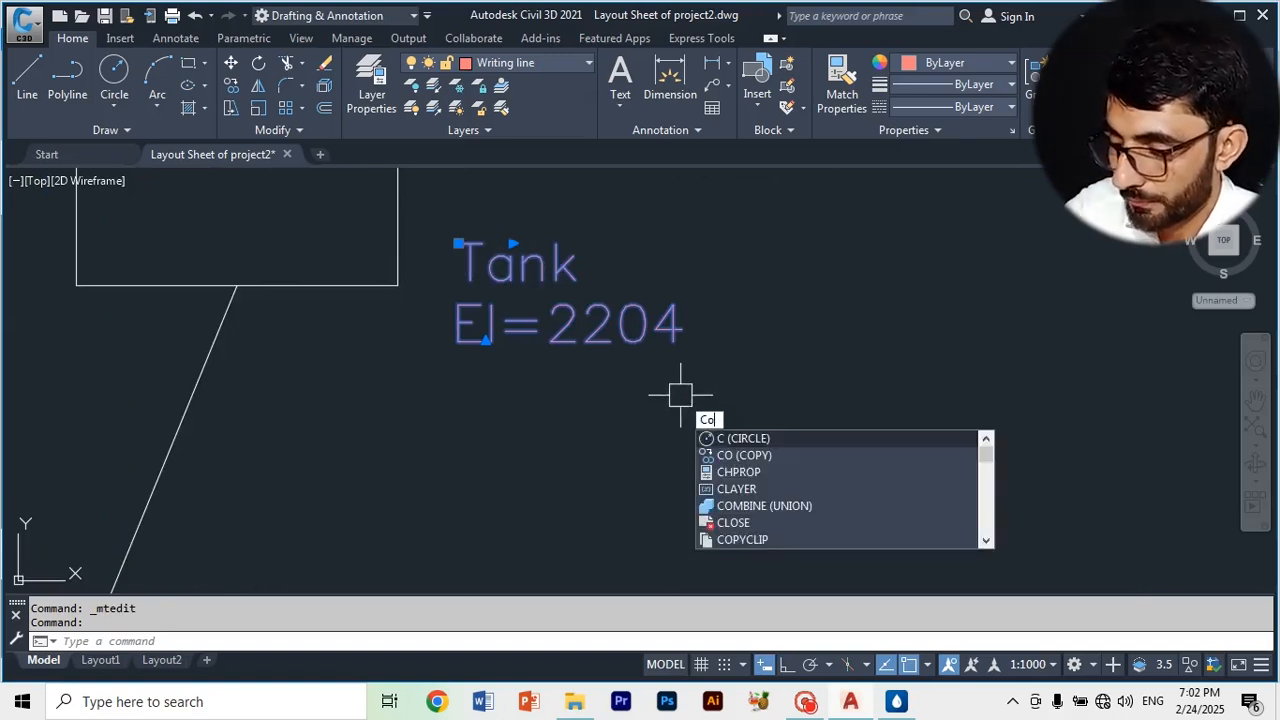
{"action": "key", "text": "Return"}
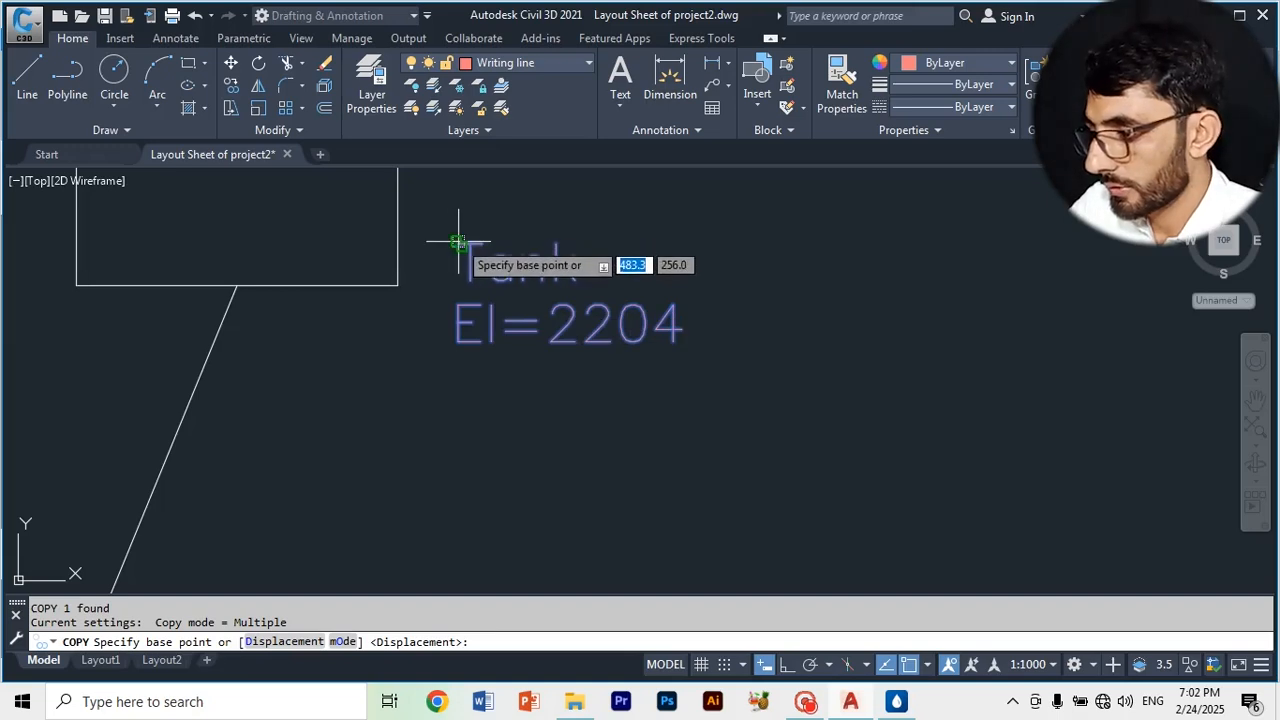
{"action": "left_click", "coordinate": [455, 232]}
{"action": "scroll", "coordinate": [539, 268], "scroll_direction": "down", "scroll_amount": 1}
{"action": "scroll", "coordinate": [539, 268], "scroll_direction": "down", "scroll_amount": 3}
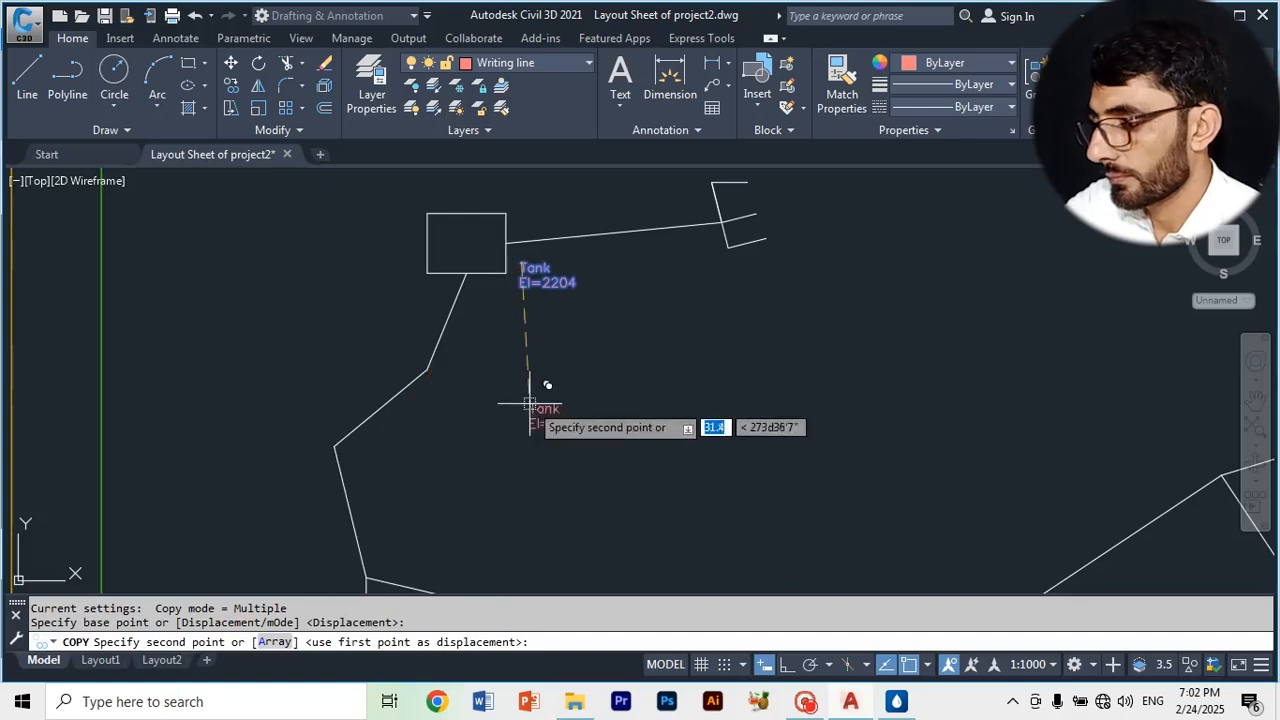
{"action": "left_click", "coordinate": [440, 373]}
- Place further label copies at the main junction below the tank and at the next junction down the vertical pipe
{"action": "scroll", "coordinate": [440, 373], "scroll_direction": "down", "scroll_amount": 5}
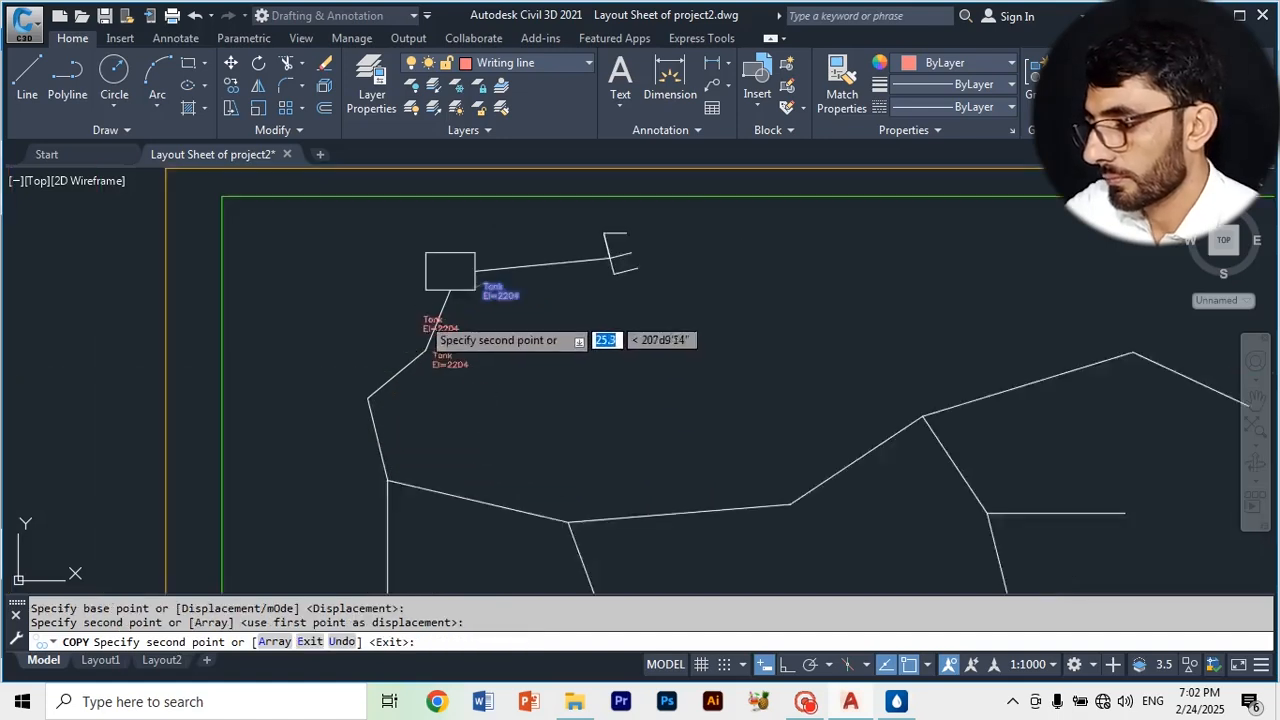
{"action": "scroll", "coordinate": [411, 409], "scroll_direction": "up", "scroll_amount": 8}
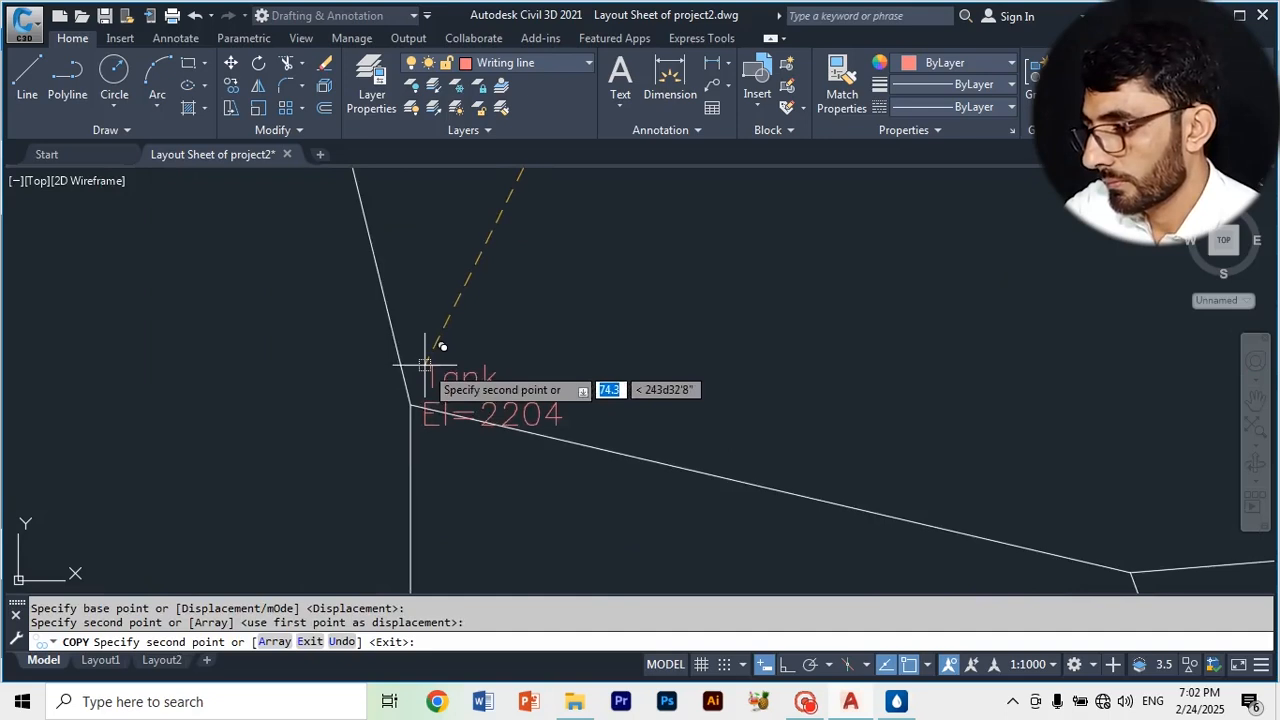
{"action": "left_click", "coordinate": [429, 338]}
{"action": "scroll", "coordinate": [440, 373], "scroll_direction": "down", "scroll_amount": 5}
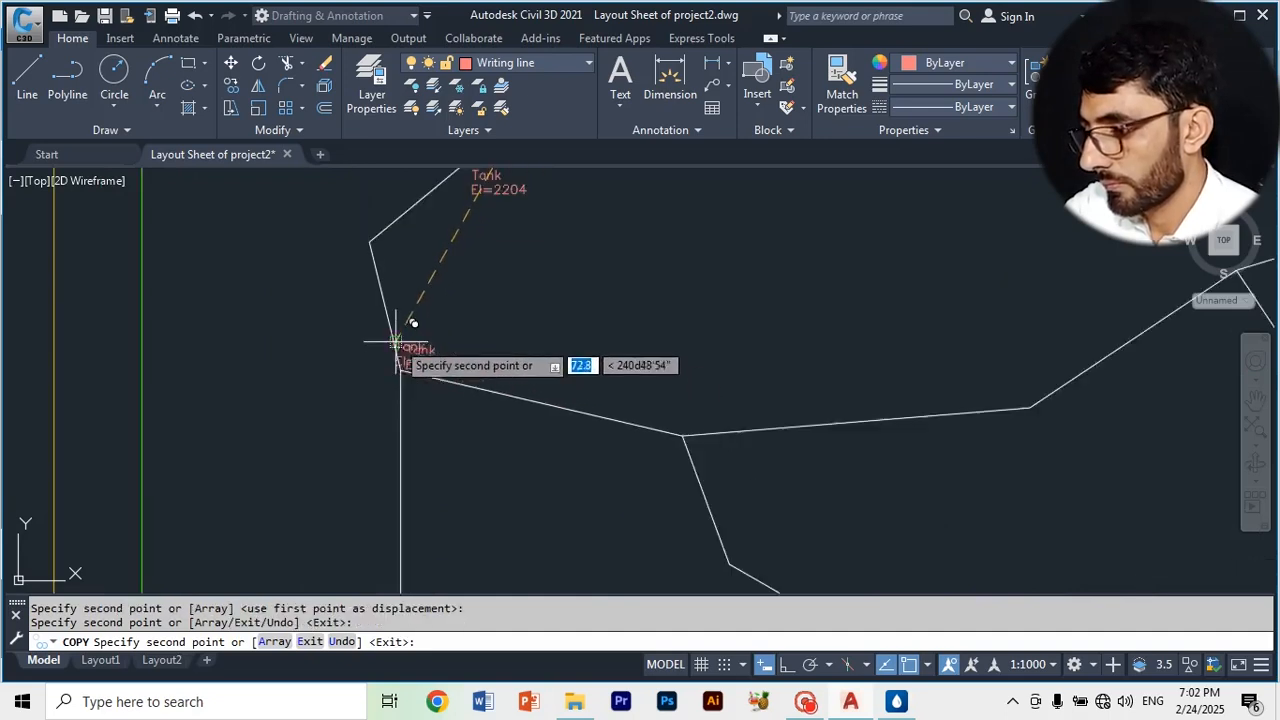
{"action": "scroll", "coordinate": [397, 391], "scroll_direction": "up", "scroll_amount": 6}
{"action": "left_click", "coordinate": [391, 362]}
- Place label copies at the open ends of the lower-left and lower-middle pipe branches
{"action": "scroll", "coordinate": [391, 362], "scroll_direction": "down", "scroll_amount": 5}
{"action": "left_click", "coordinate": [491, 436]}
{"action": "scroll", "coordinate": [280, 492], "scroll_direction": "up", "scroll_amount": 6}
{"action": "left_click", "coordinate": [309, 434]}
{"action": "left_click", "coordinate": [600, 454]}
{"action": "scroll", "coordinate": [590, 457], "scroll_direction": "down", "scroll_amount": 5}
{"action": "scroll", "coordinate": [498, 385], "scroll_direction": "up", "scroll_amount": 5}
{"action": "left_click", "coordinate": [741, 233]}
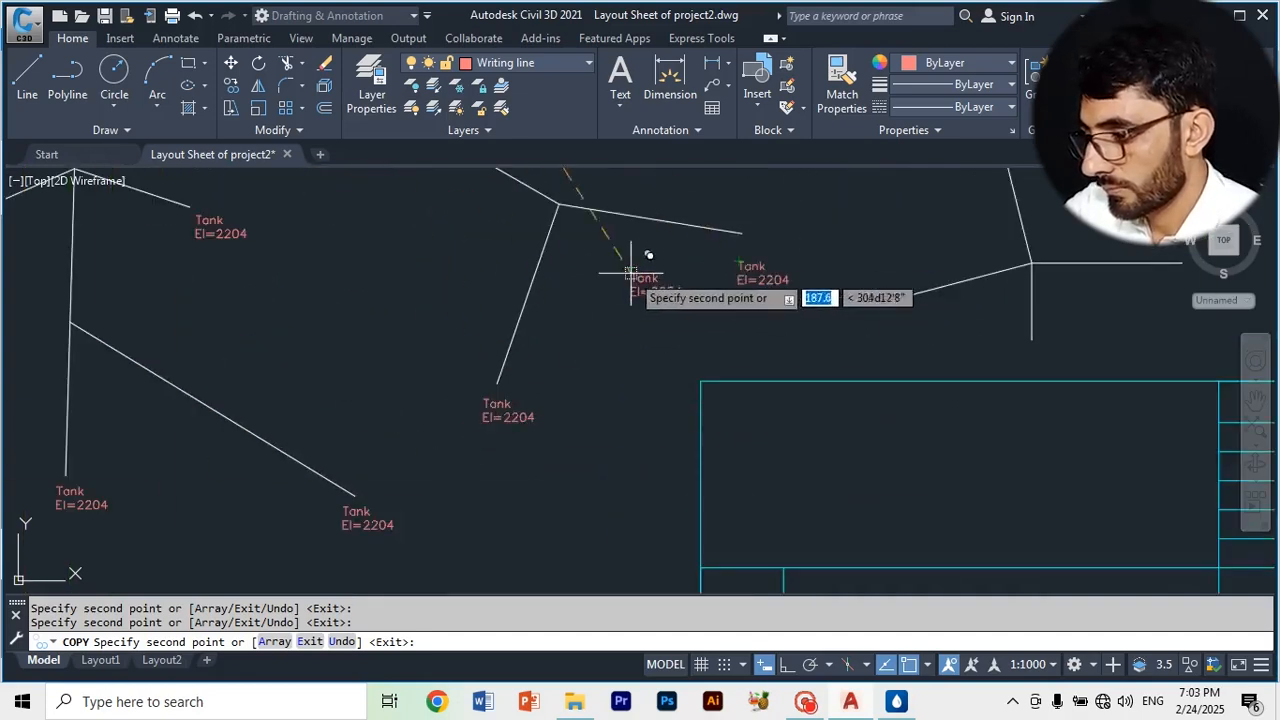
- Place label copies at the four-way junction above the title block and at the ends of its branches
{"action": "scroll", "coordinate": [390, 345], "scroll_direction": "down", "scroll_amount": 5}
{"action": "left_click", "coordinate": [589, 330]}
{"action": "scroll", "coordinate": [649, 340], "scroll_direction": "up", "scroll_amount": 5}
{"action": "left_click", "coordinate": [643, 333]}
{"action": "left_click", "coordinate": [786, 264]}
{"action": "left_click", "coordinate": [657, 215]}
{"action": "scroll", "coordinate": [614, 352], "scroll_direction": "down", "scroll_amount": 2}
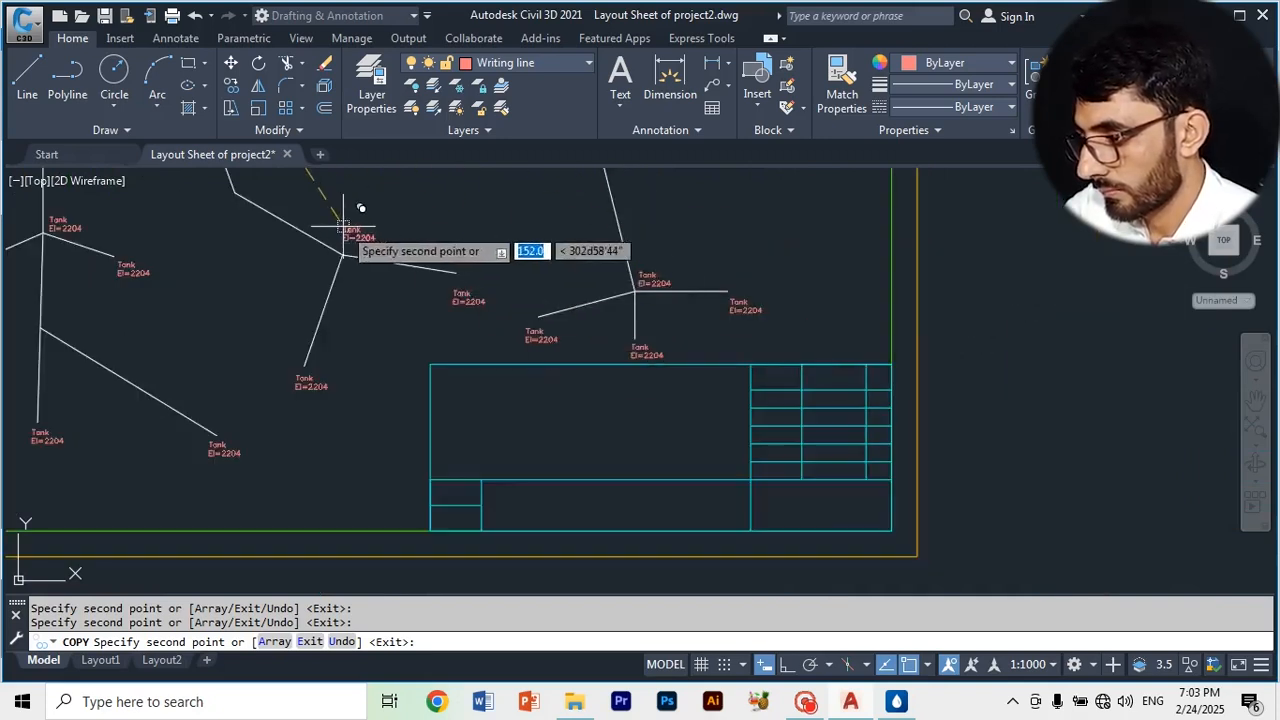
- Place label copies at the remaining middle junction, the right-hand junction and pipe ends, and the main pipe's bend, then end the copying
{"action": "scroll", "coordinate": [490, 225], "scroll_direction": "down", "scroll_amount": 5}
{"action": "scroll", "coordinate": [480, 237], "scroll_direction": "up", "scroll_amount": 5}
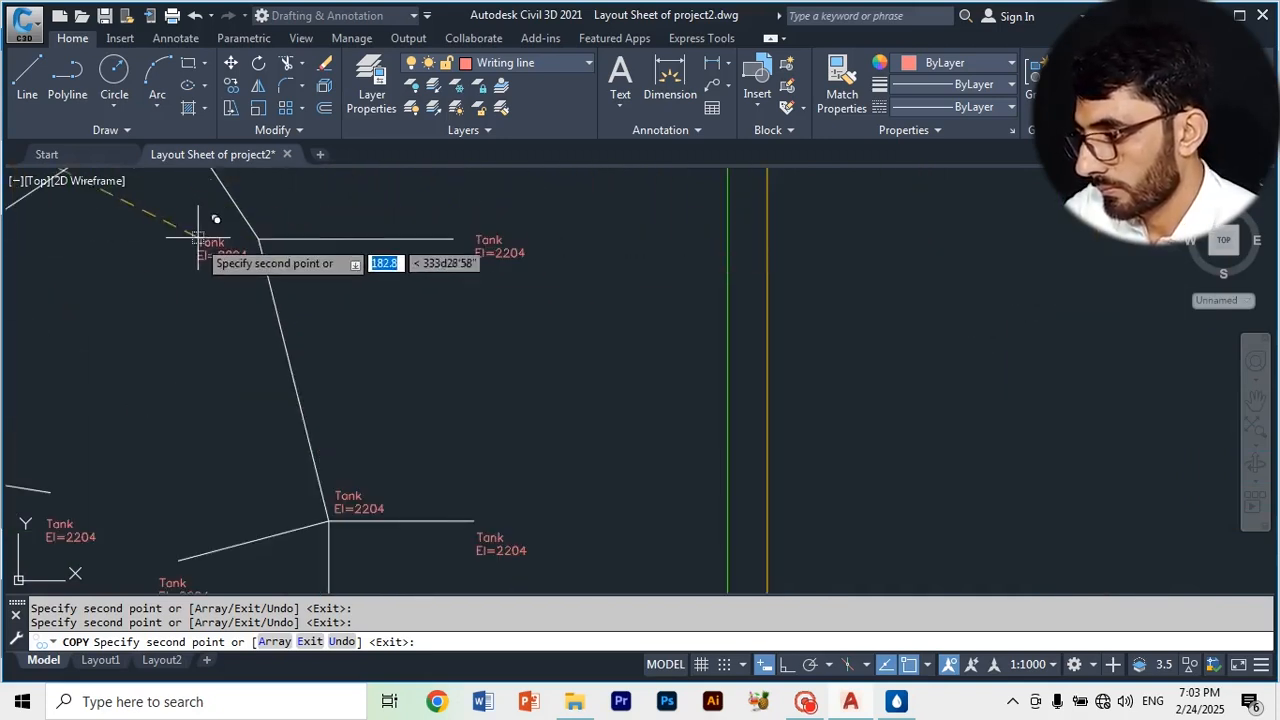
{"action": "scroll", "coordinate": [400, 334], "scroll_direction": "down", "scroll_amount": 4}
{"action": "scroll", "coordinate": [565, 325], "scroll_direction": "down", "scroll_amount": 2}
{"action": "scroll", "coordinate": [337, 286], "scroll_direction": "up", "scroll_amount": 4}
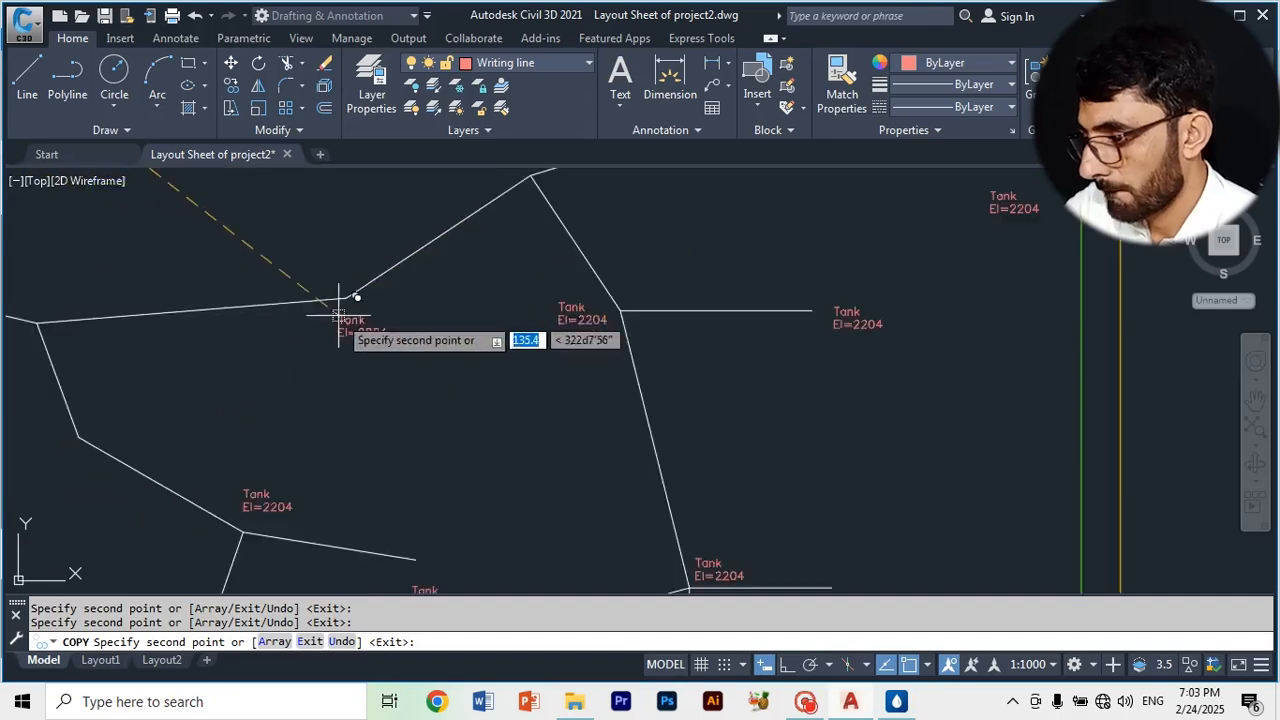
{"action": "scroll", "coordinate": [571, 363], "scroll_direction": "down", "scroll_amount": 3}
{"action": "scroll", "coordinate": [399, 362], "scroll_direction": "down", "scroll_amount": 1}
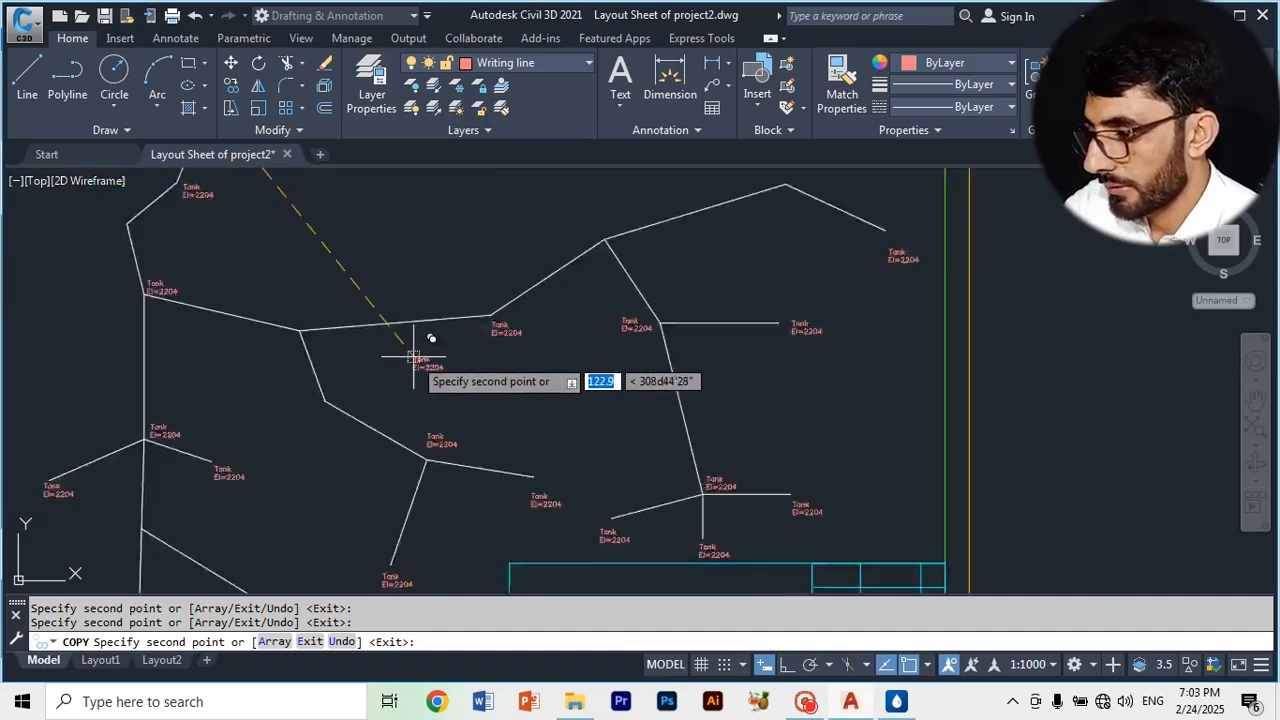
{"action": "key", "text": "Escape"}
- Open the copied label at the first bend below the tank and change its name line to "J-1"
{"action": "scroll", "coordinate": [362, 288], "scroll_direction": "up", "scroll_amount": 5}
{"action": "scroll", "coordinate": [406, 360], "scroll_direction": "down", "scroll_amount": 2}
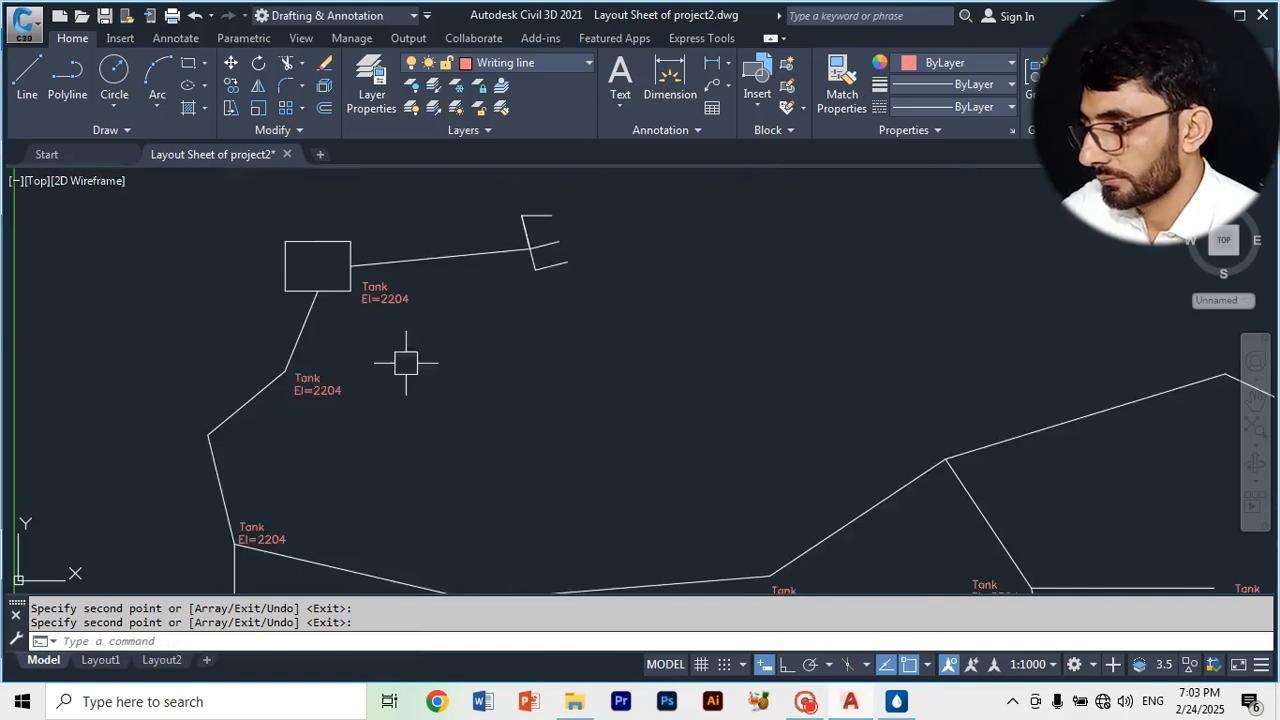
{"action": "scroll", "coordinate": [320, 405], "scroll_direction": "up", "scroll_amount": 4}
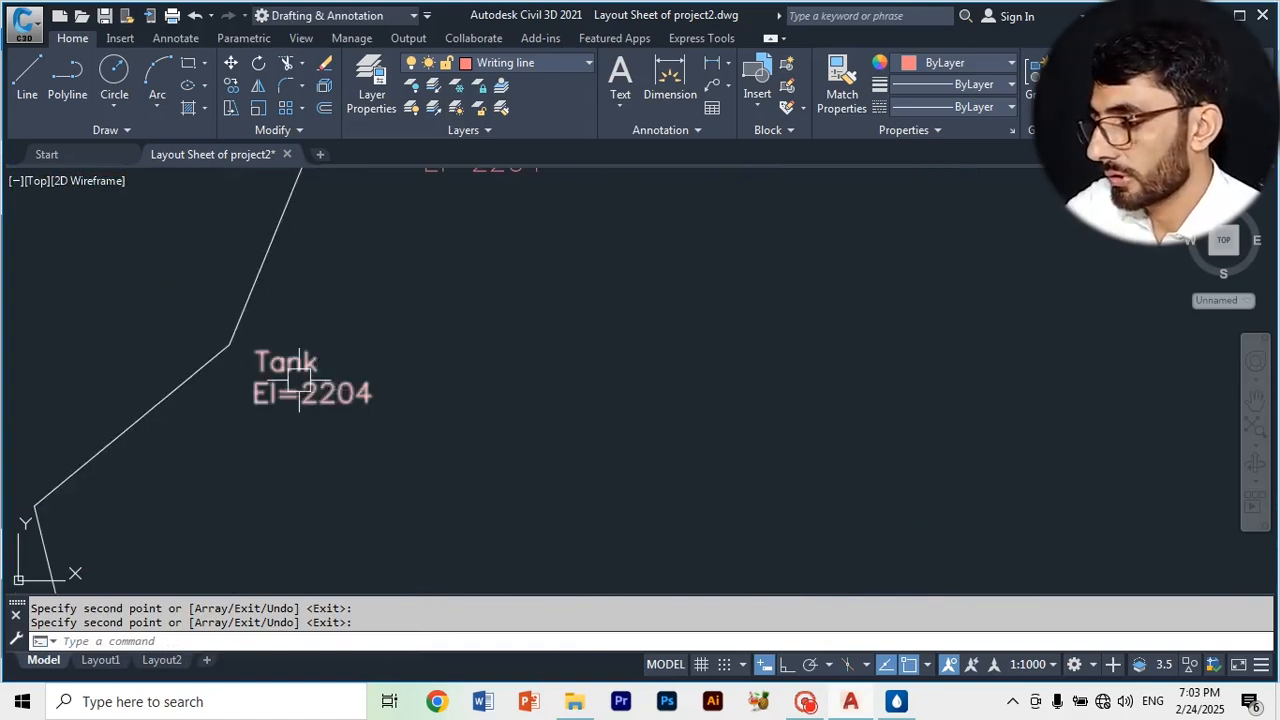
{"action": "left_click", "coordinate": [298, 380]}
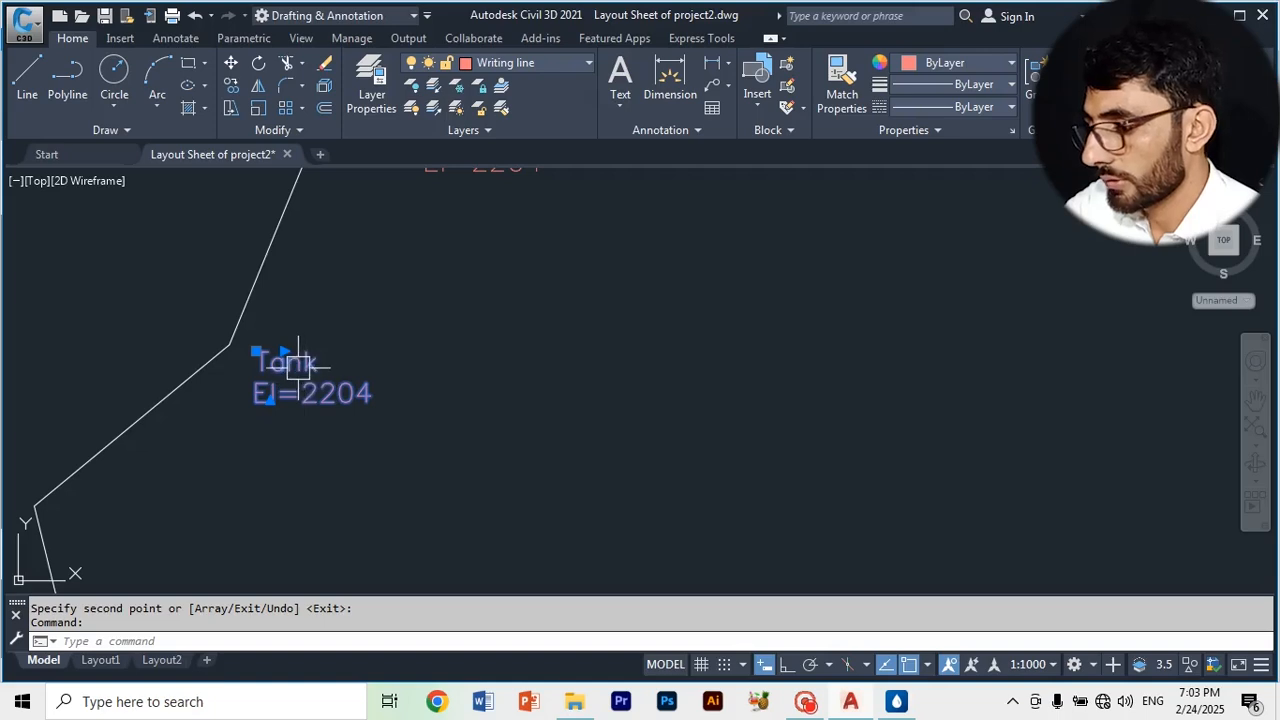
{"action": "key", "text": "Escape"}
{"action": "double_click", "coordinate": [311, 368]}
{"action": "key", "text": "BackSpace"}
{"action": "key", "text": "BackSpace"}
{"action": "key", "text": "BackSpace"}
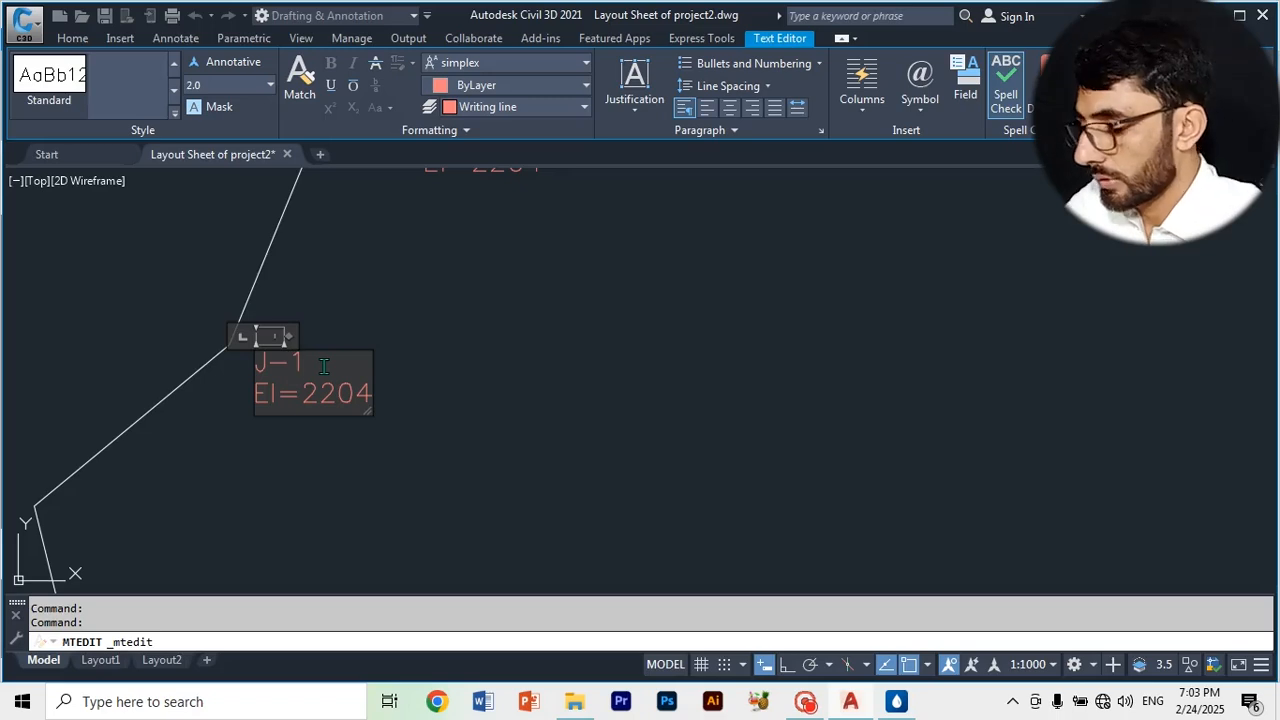
- Set the J-1 label's elevation line to "El=2195" and close the text editor
{"action": "left_click", "coordinate": [369, 394]}
{"action": "key", "text": "BackSpace"}
{"action": "key", "text": "BackSpace"}
{"action": "key", "text": "BackSpace"}
{"action": "key", "text": "BackSpace"}
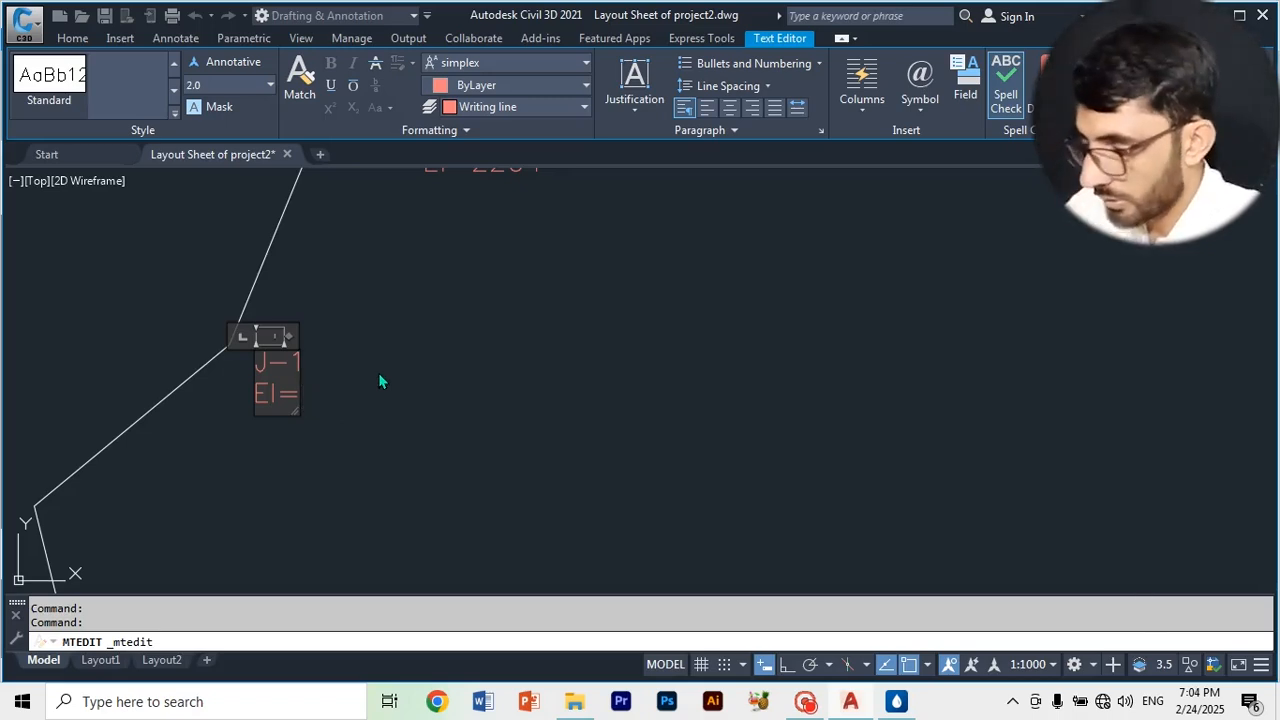
{"action": "type", "text": "2195"}
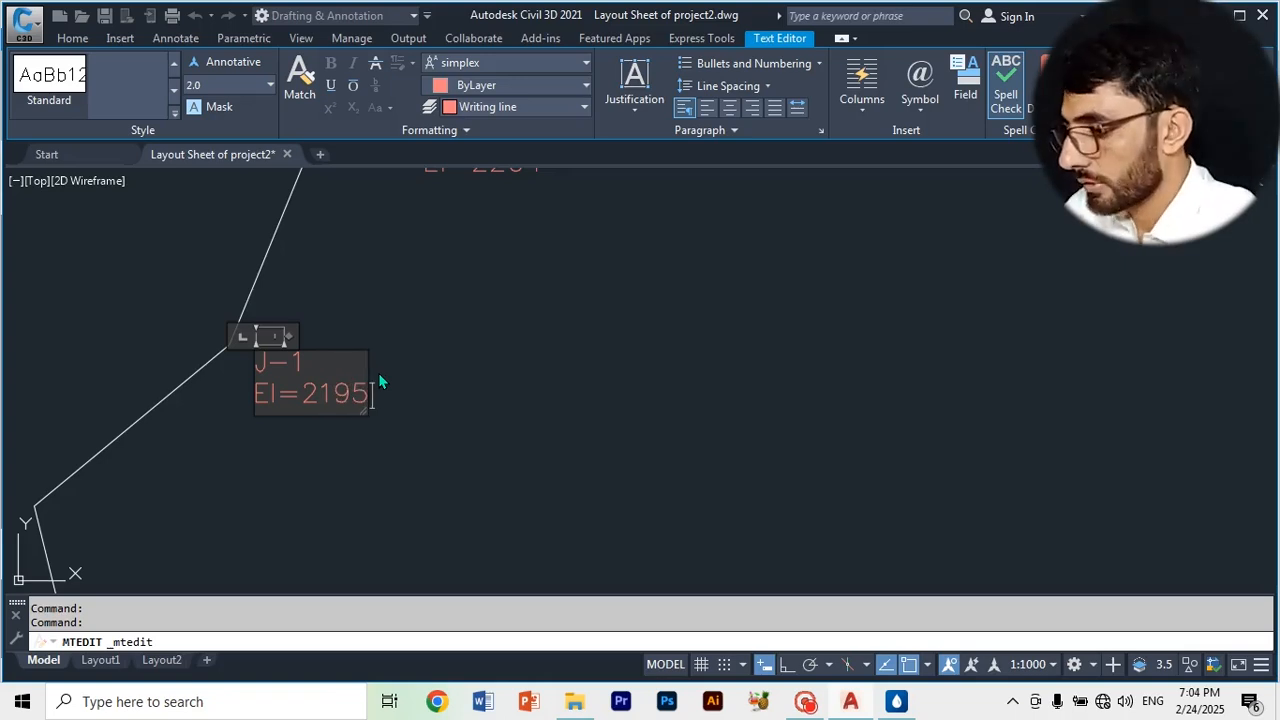
{"action": "left_click", "coordinate": [396, 384]}
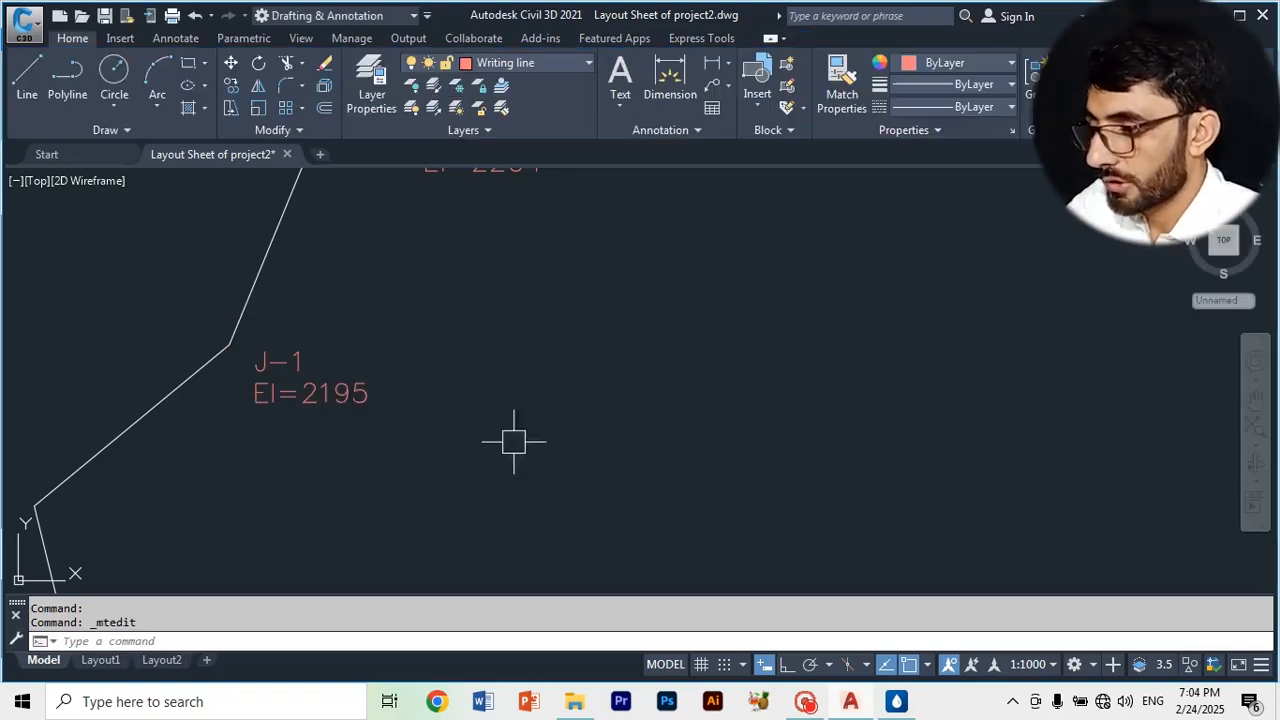
- Open the label at the main junction below J-1 and change its name line to "J-2", keeping the elevation on its own line
{"action": "scroll", "coordinate": [586, 297], "scroll_direction": "down", "scroll_amount": 3}
{"action": "scroll", "coordinate": [409, 506], "scroll_direction": "up", "scroll_amount": 5}
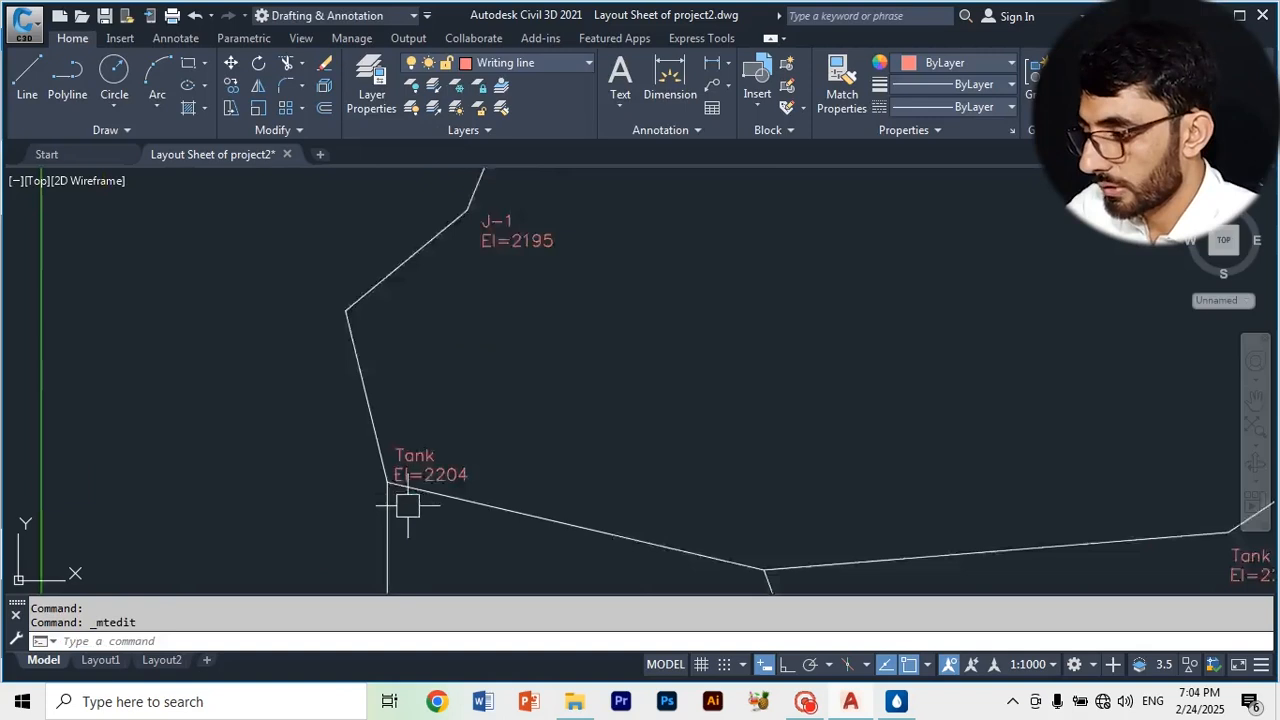
{"action": "scroll", "coordinate": [449, 502], "scroll_direction": "down", "scroll_amount": 2}
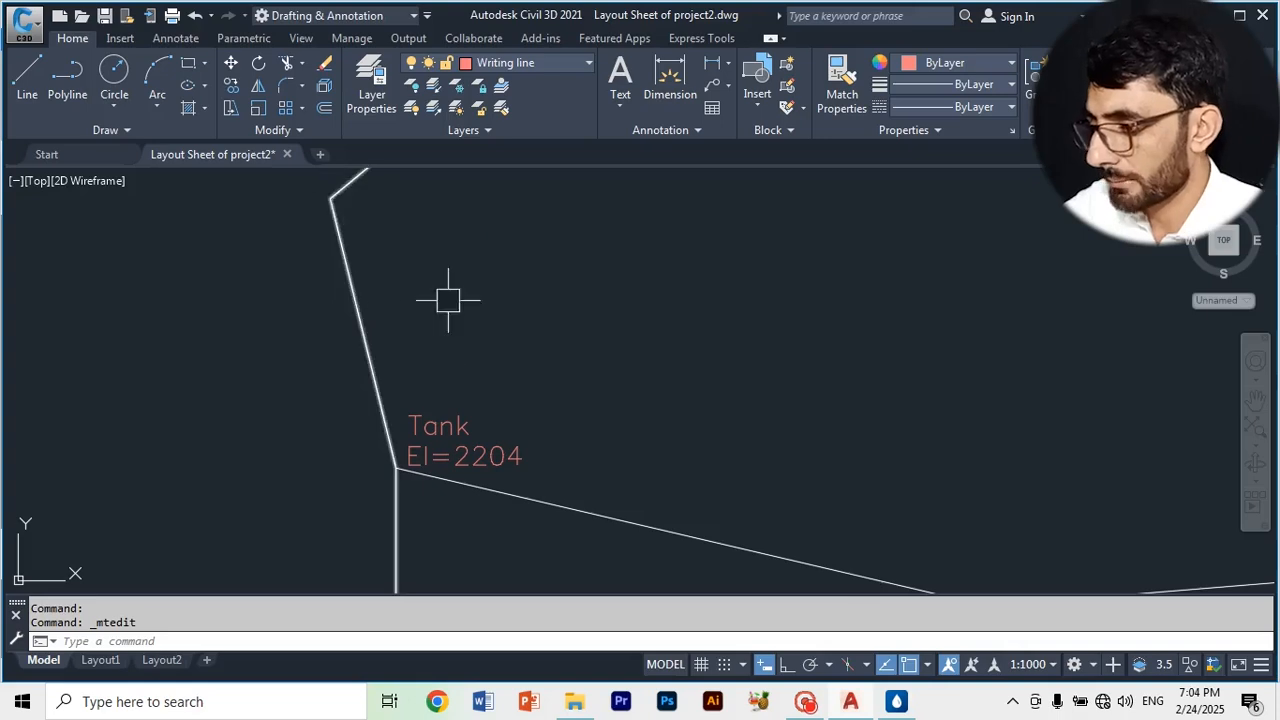
{"action": "left_click", "coordinate": [480, 455]}
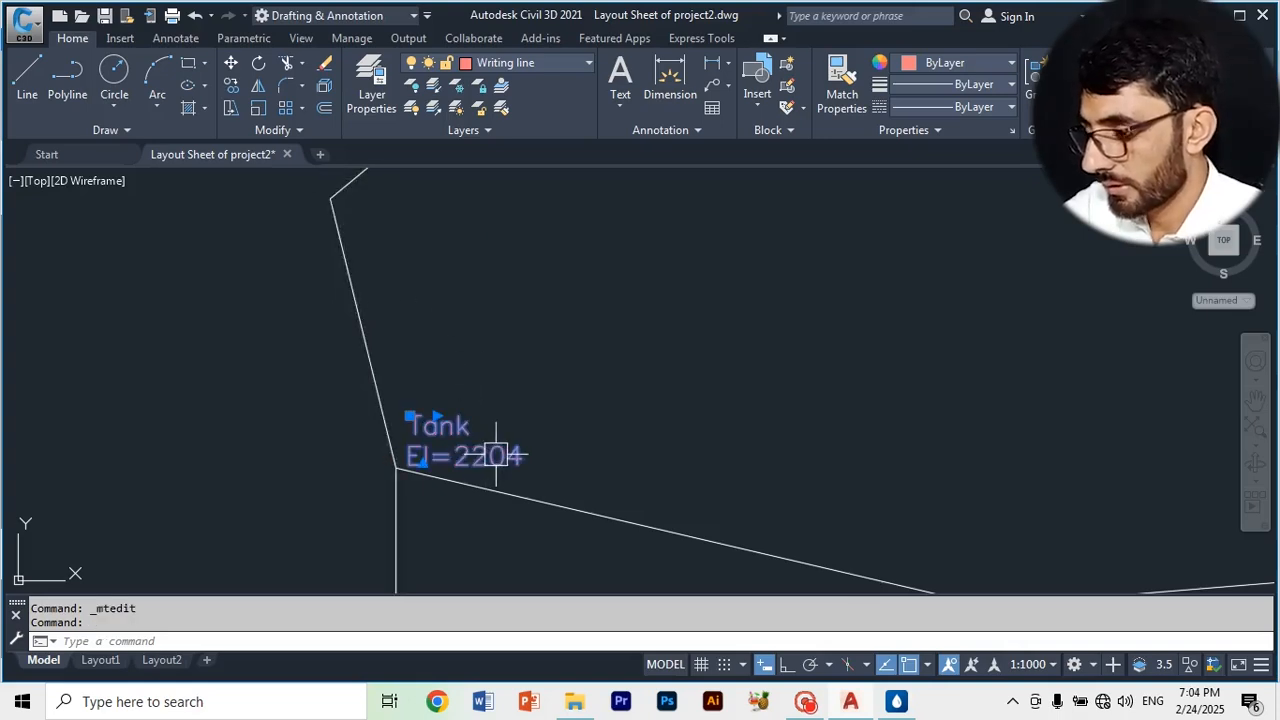
{"action": "double_click", "coordinate": [496, 455]}
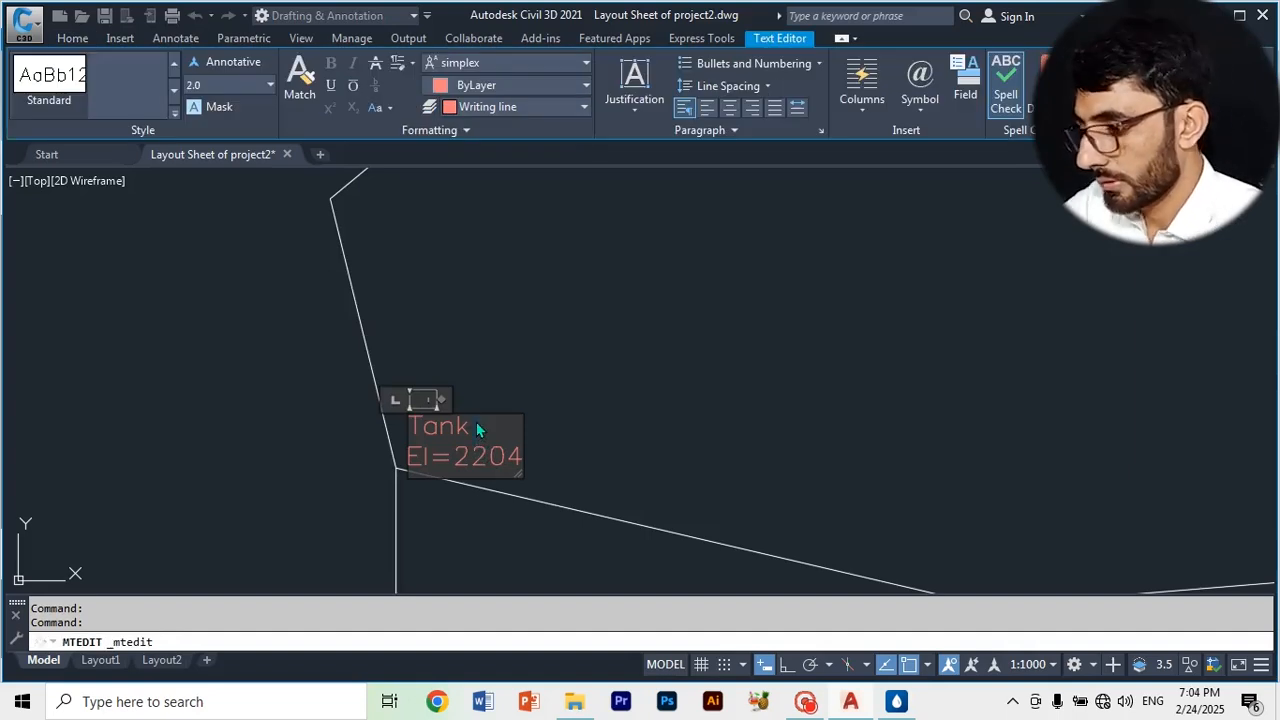
{"action": "left_click", "coordinate": [500, 434]}
{"action": "key", "text": "Delete"}
{"action": "key", "text": "BackSpace"}
{"action": "key", "text": "BackSpace"}
{"action": "key", "text": "BackSpace"}
{"action": "key", "text": "BackSpace"}
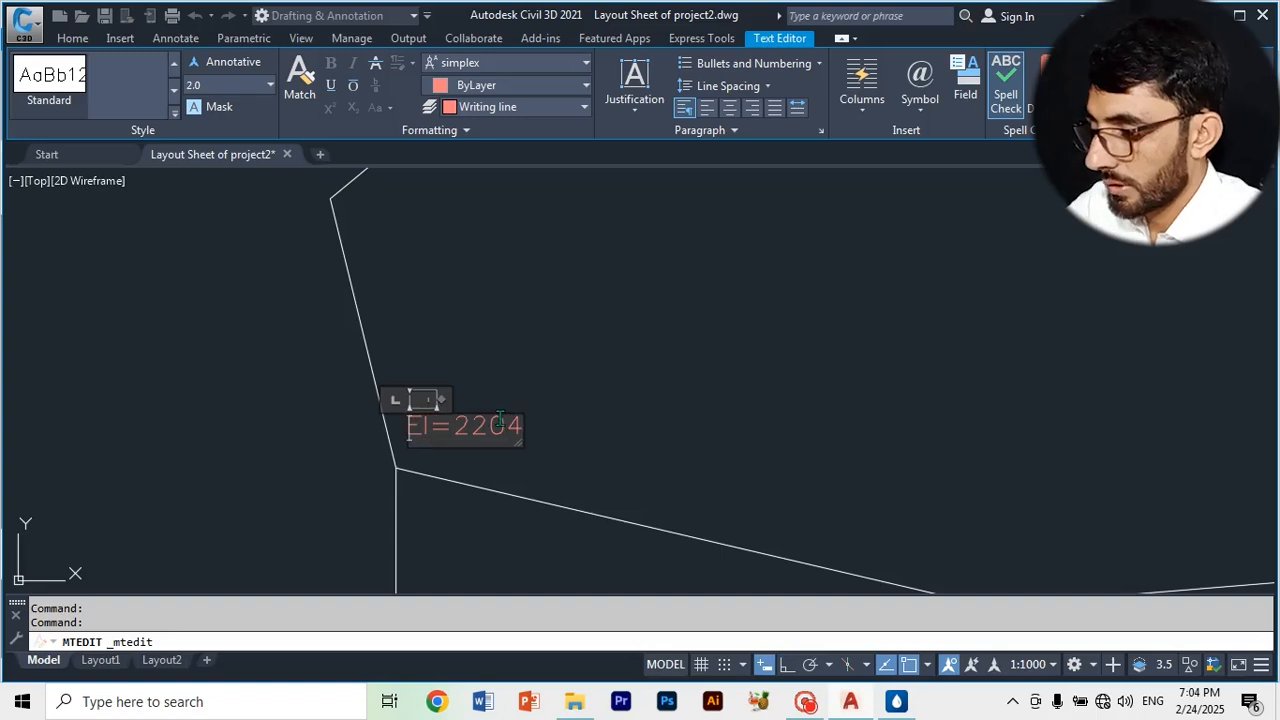
{"action": "type", "text": "J"}
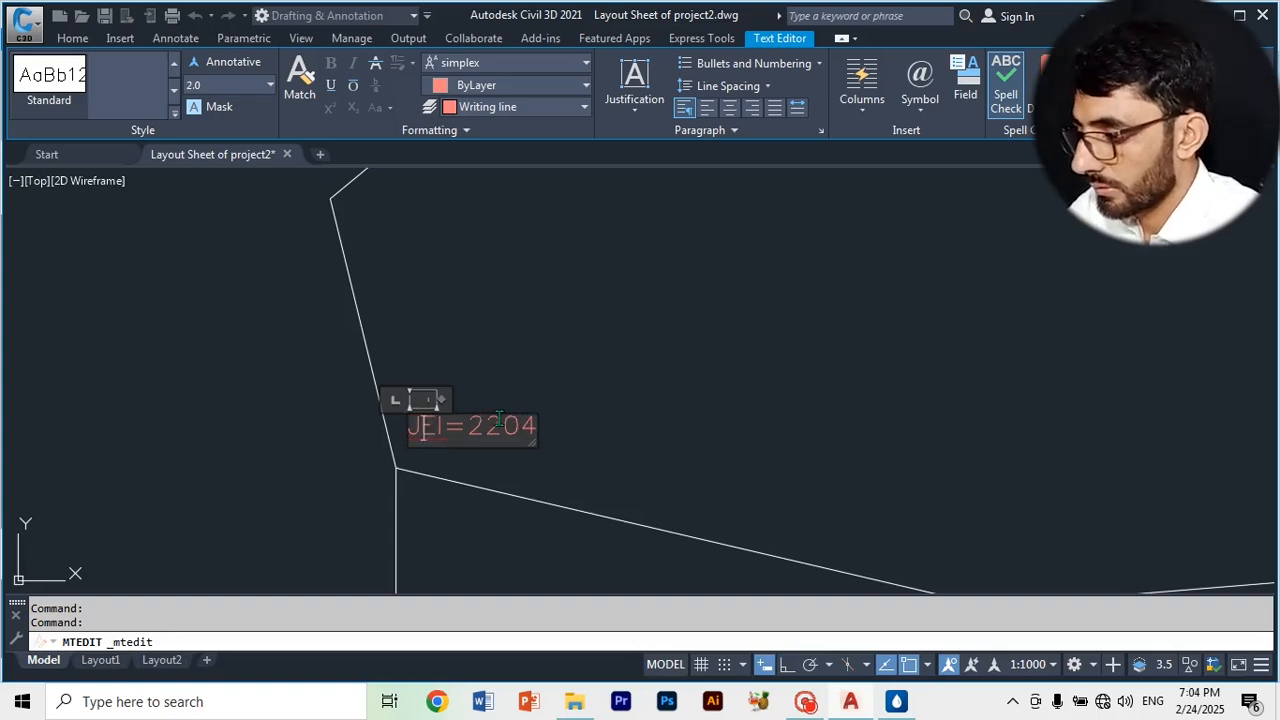
{"action": "type", "text": "-2"}
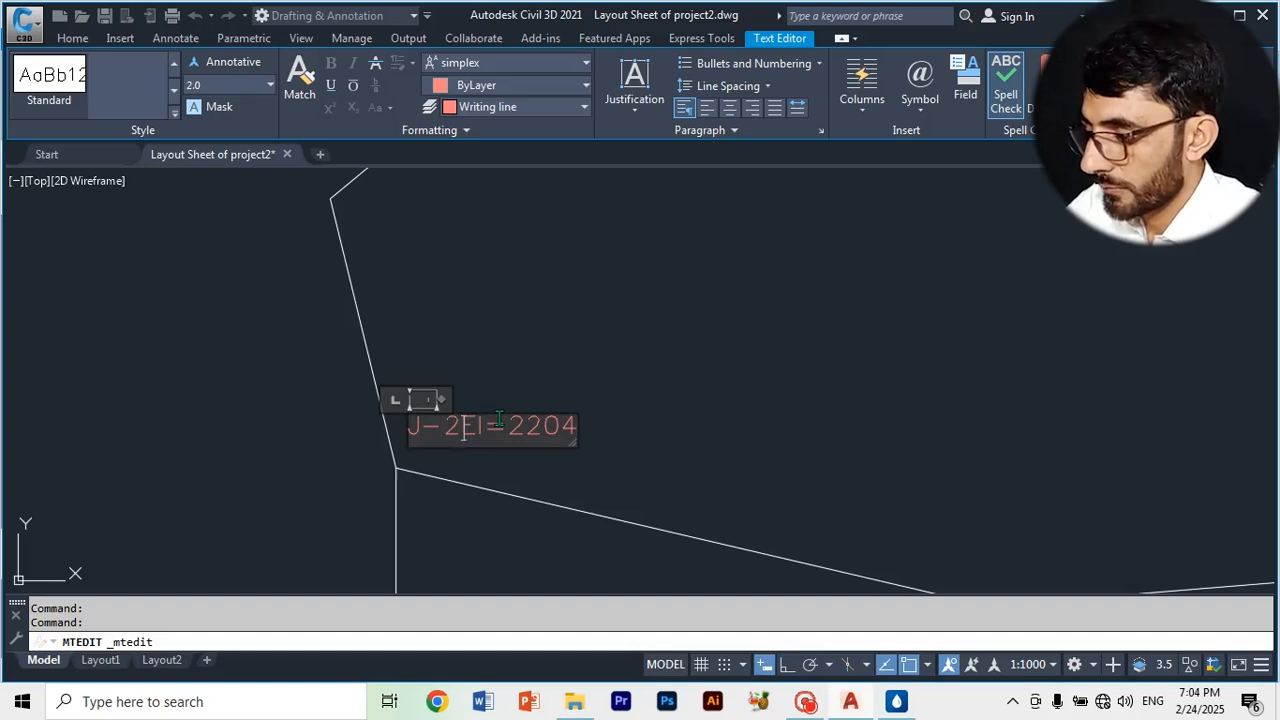
{"action": "key", "text": "Return"}
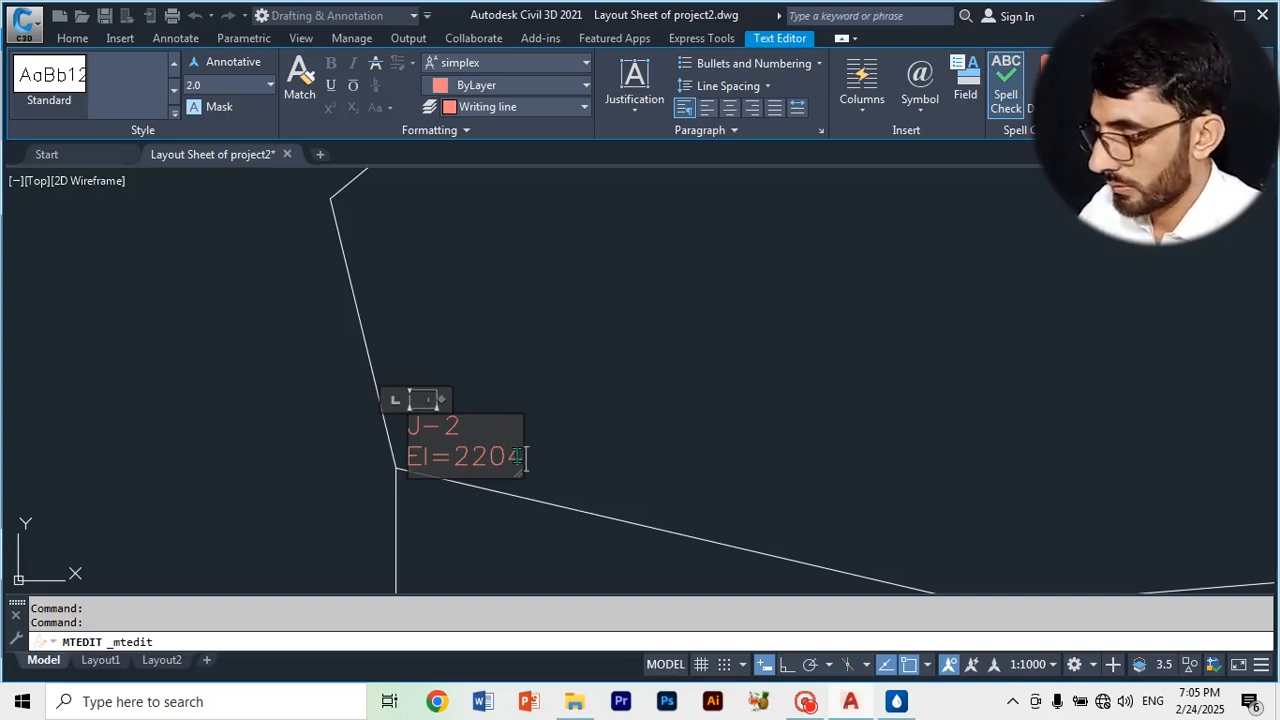
- Set the J-2 label's elevation line to "El=2177" and close the text editor
{"action": "key", "text": "BackSpace"}
{"action": "key", "text": "BackSpace"}
{"action": "key", "text": "BackSpace"}
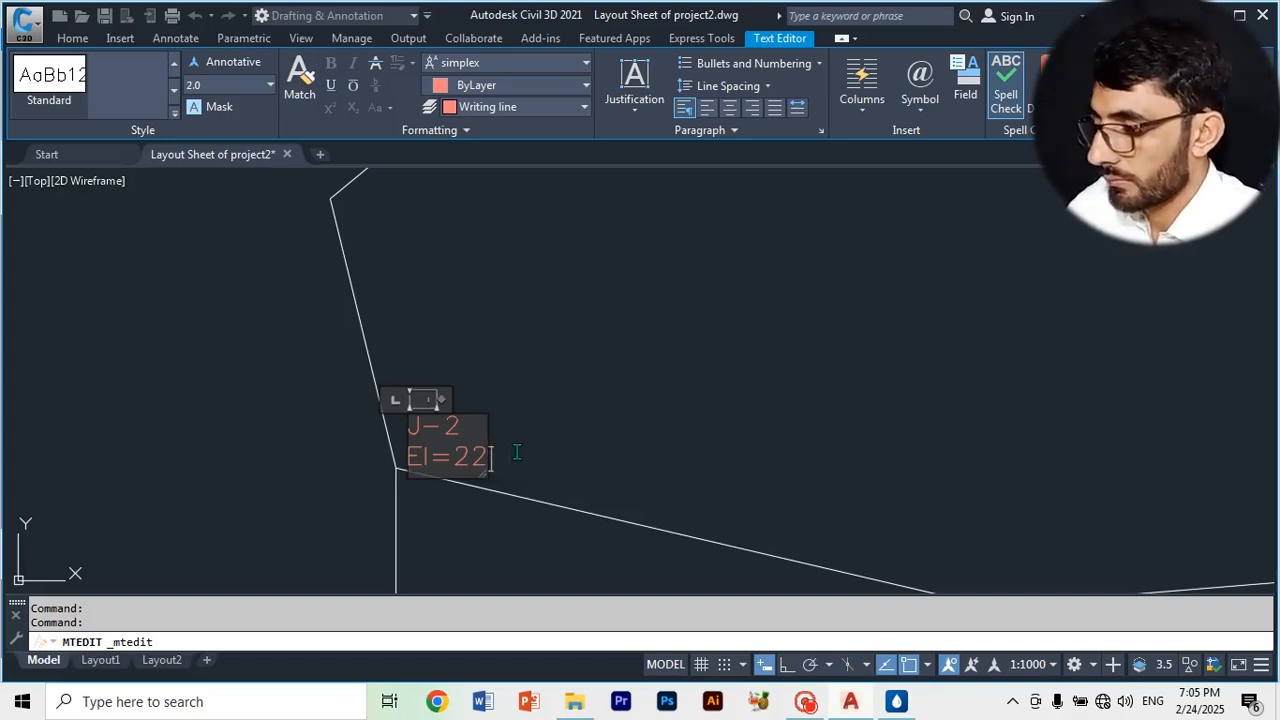
{"action": "type", "text": "177"}
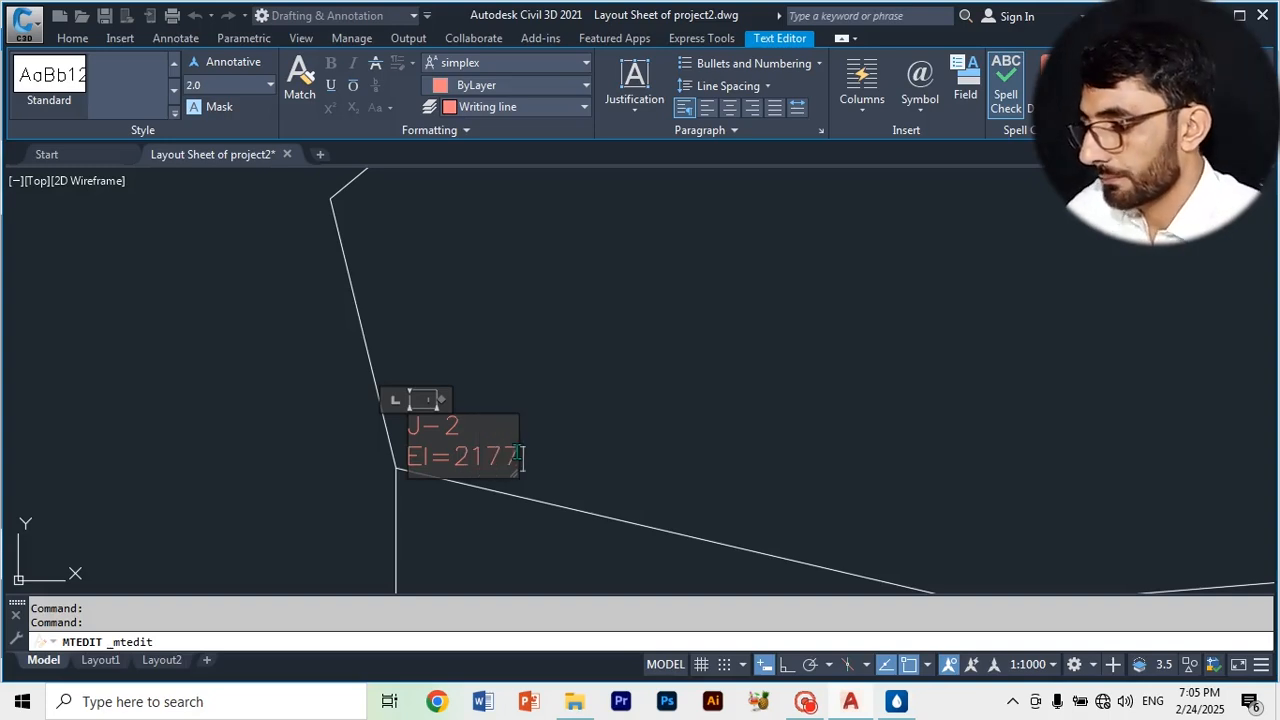
{"action": "left_click", "coordinate": [671, 371]}
- Open the copied label at the three-way junction below J-2 and change its name line to "J-3"
{"action": "scroll", "coordinate": [430, 330], "scroll_direction": "down", "scroll_amount": 5}
{"action": "scroll", "coordinate": [430, 400], "scroll_direction": "down", "scroll_amount": 3}
{"action": "scroll", "coordinate": [423, 390], "scroll_direction": "up", "scroll_amount": 6}
{"action": "scroll", "coordinate": [441, 402], "scroll_direction": "down", "scroll_amount": 2}
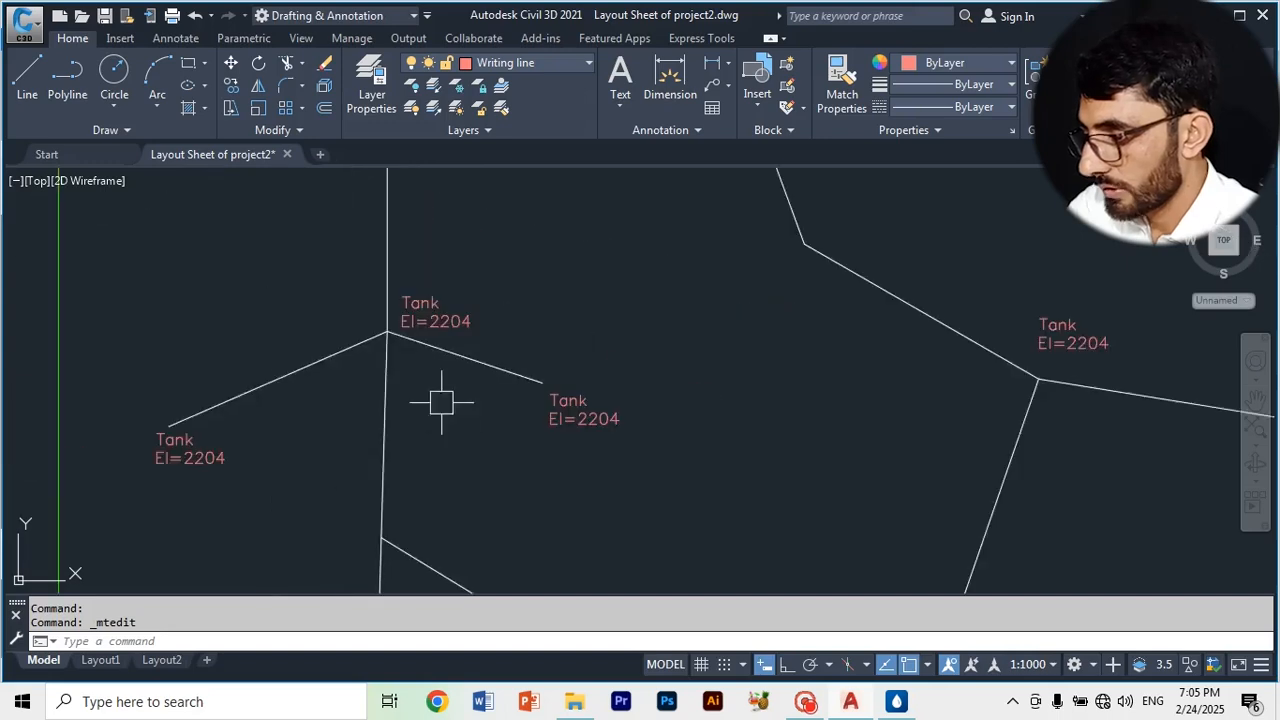
{"action": "scroll", "coordinate": [414, 290], "scroll_direction": "up", "scroll_amount": 3}
{"action": "left_click", "coordinate": [462, 320]}
{"action": "double_click", "coordinate": [465, 328]}
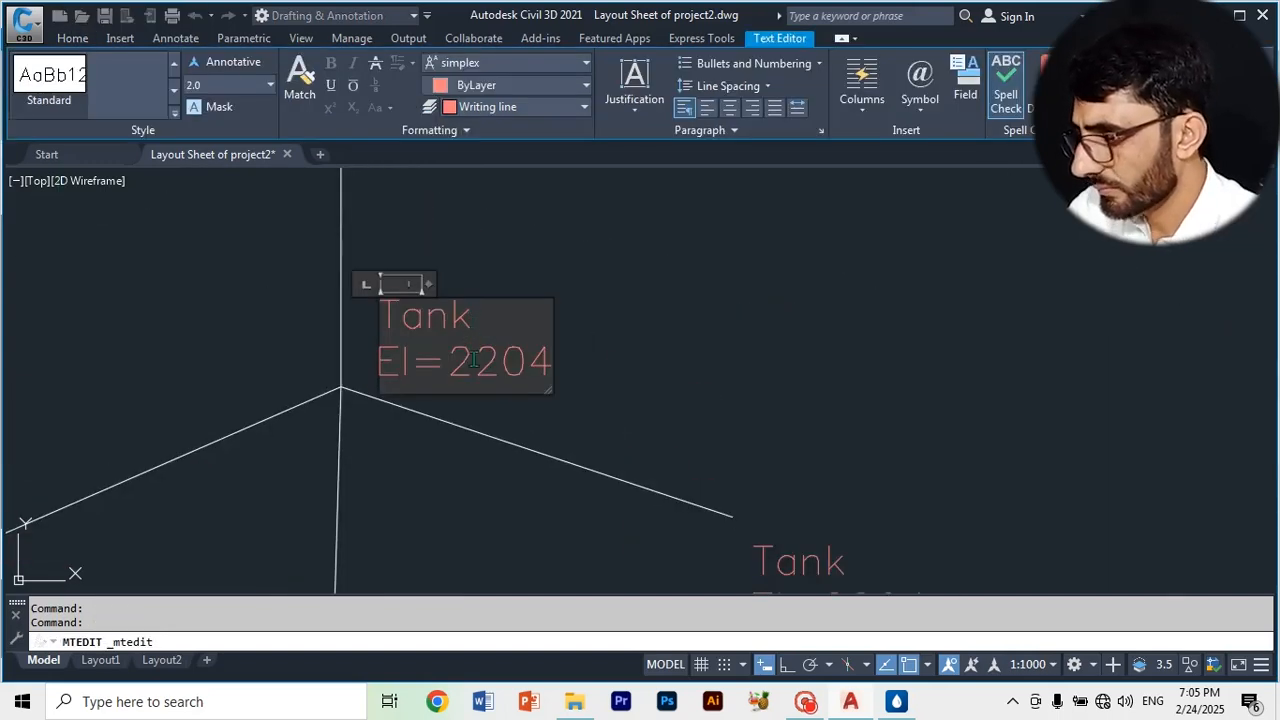
{"action": "key", "text": "BackSpace"}
{"action": "key", "text": "BackSpace"}
{"action": "key", "text": "BackSpace"}
{"action": "key", "text": "BackSpace"}
{"action": "type", "text": "L"}
{"action": "type", "text": "J"}
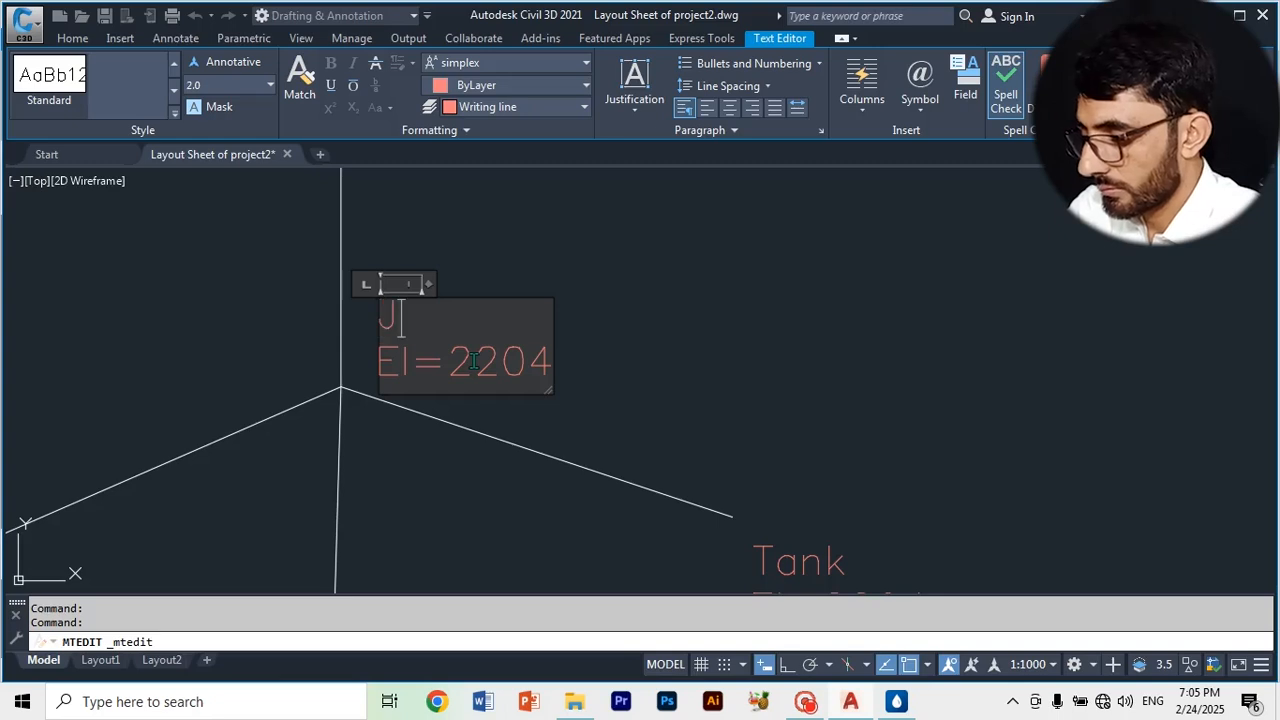
{"action": "type", "text": "-"}
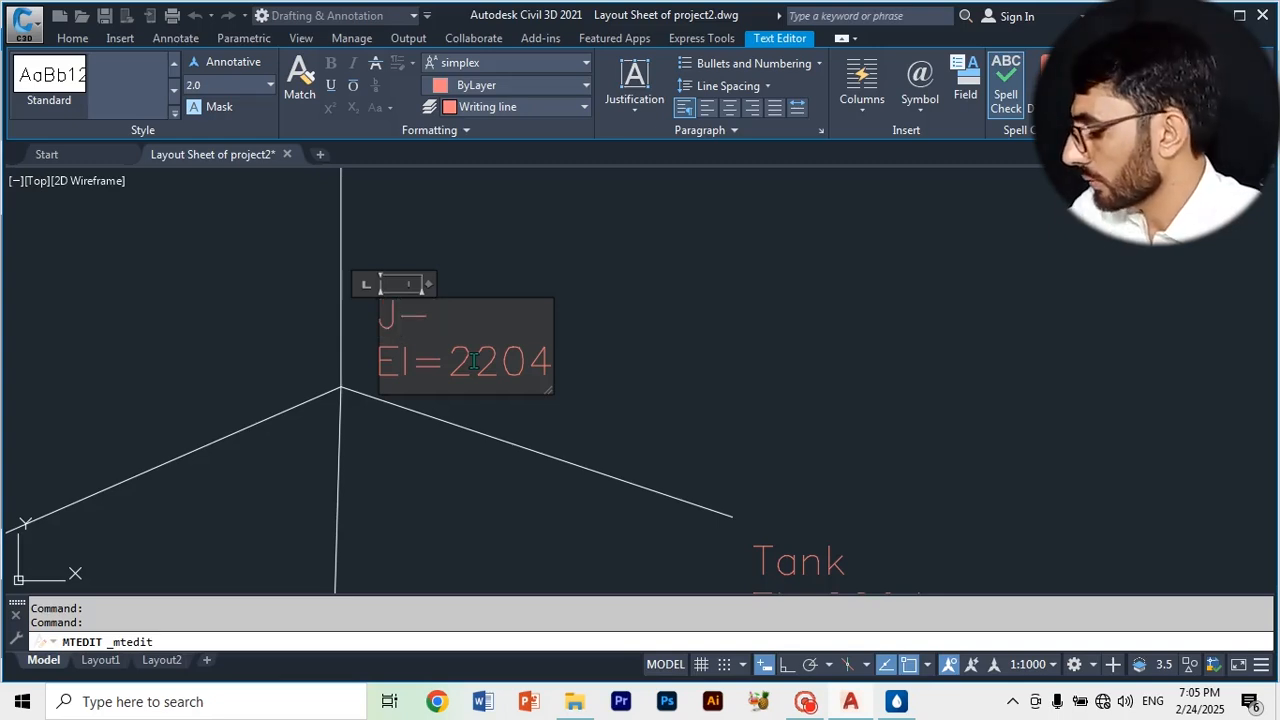
{"action": "type", "text": "2"}
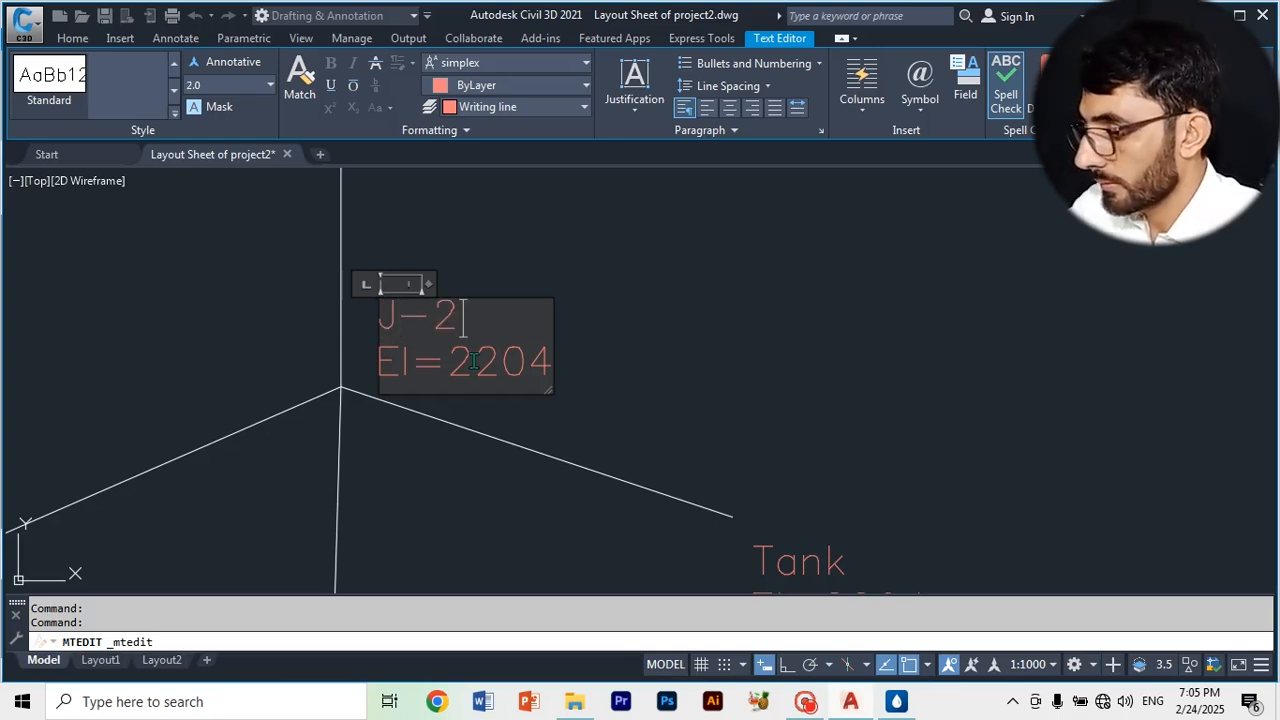
{"action": "key", "text": "BackSpace"}
{"action": "type", "text": "3"}
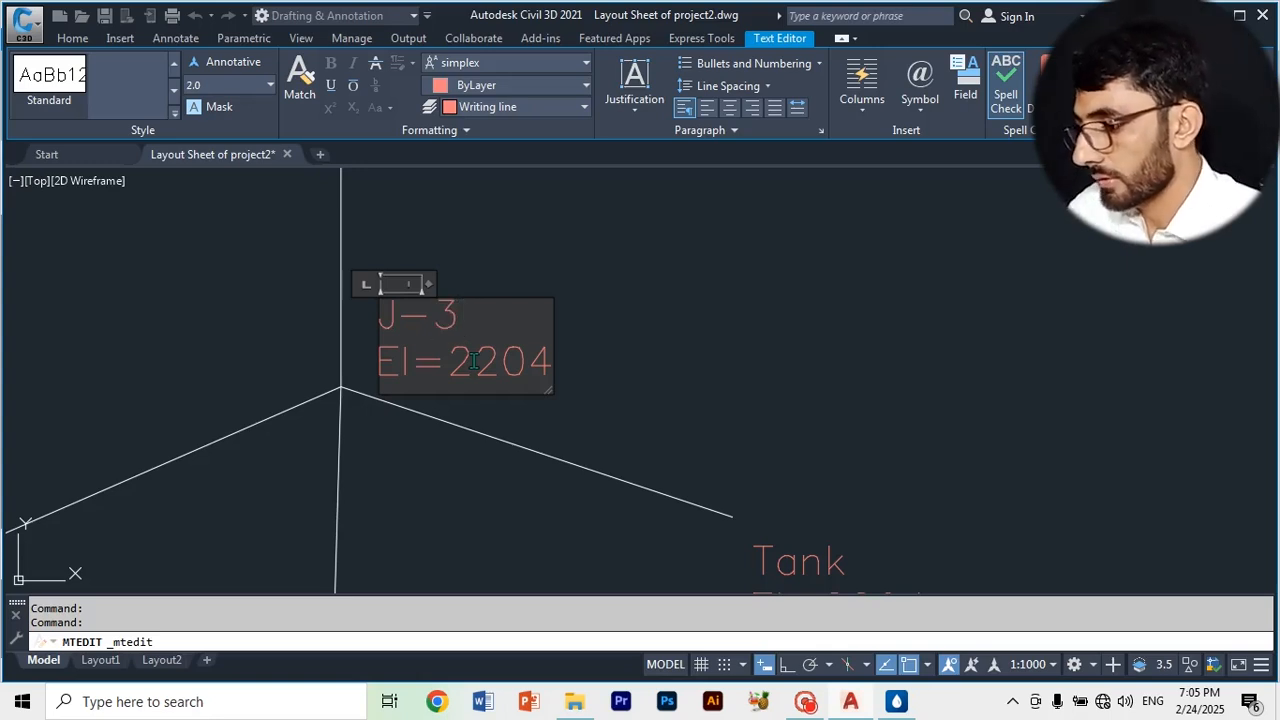
- Set the J-3 label's elevation line to "El=2175" and close the text editor
{"action": "left_click", "coordinate": [533, 365]}
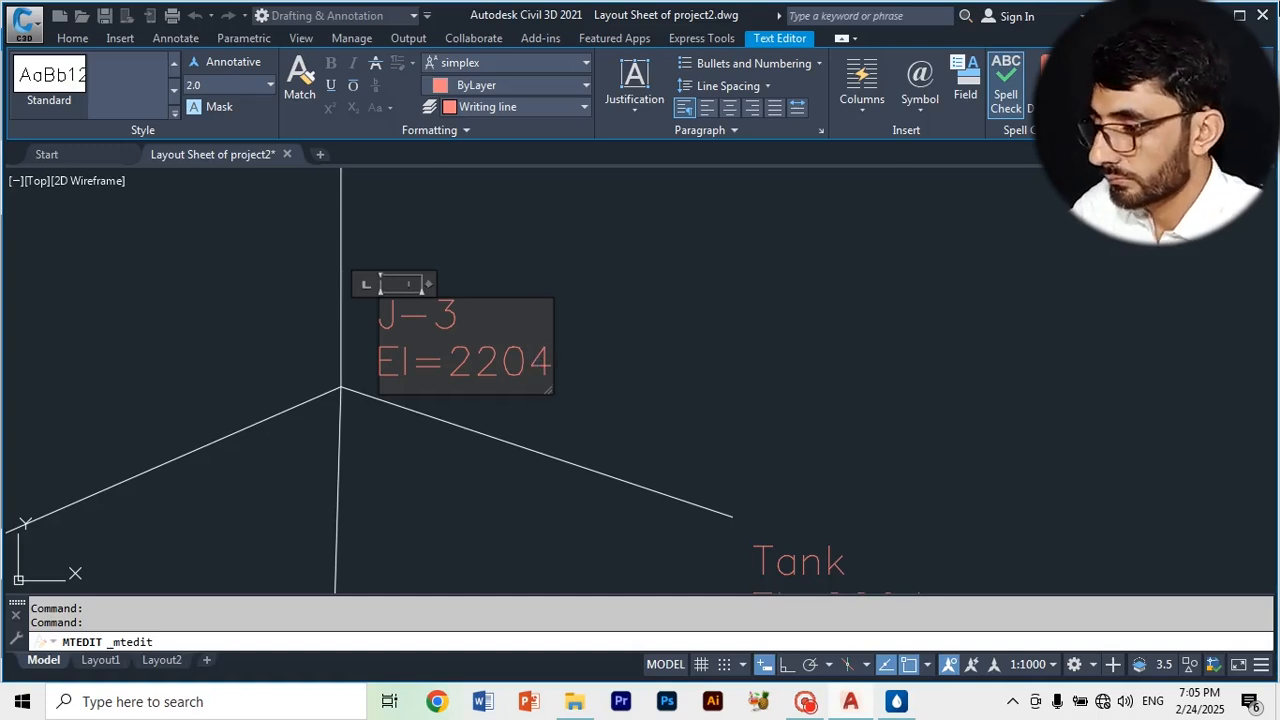
{"action": "key", "text": "BackSpace"}
{"action": "key", "text": "BackSpace"}
{"action": "key", "text": "BackSpace"}
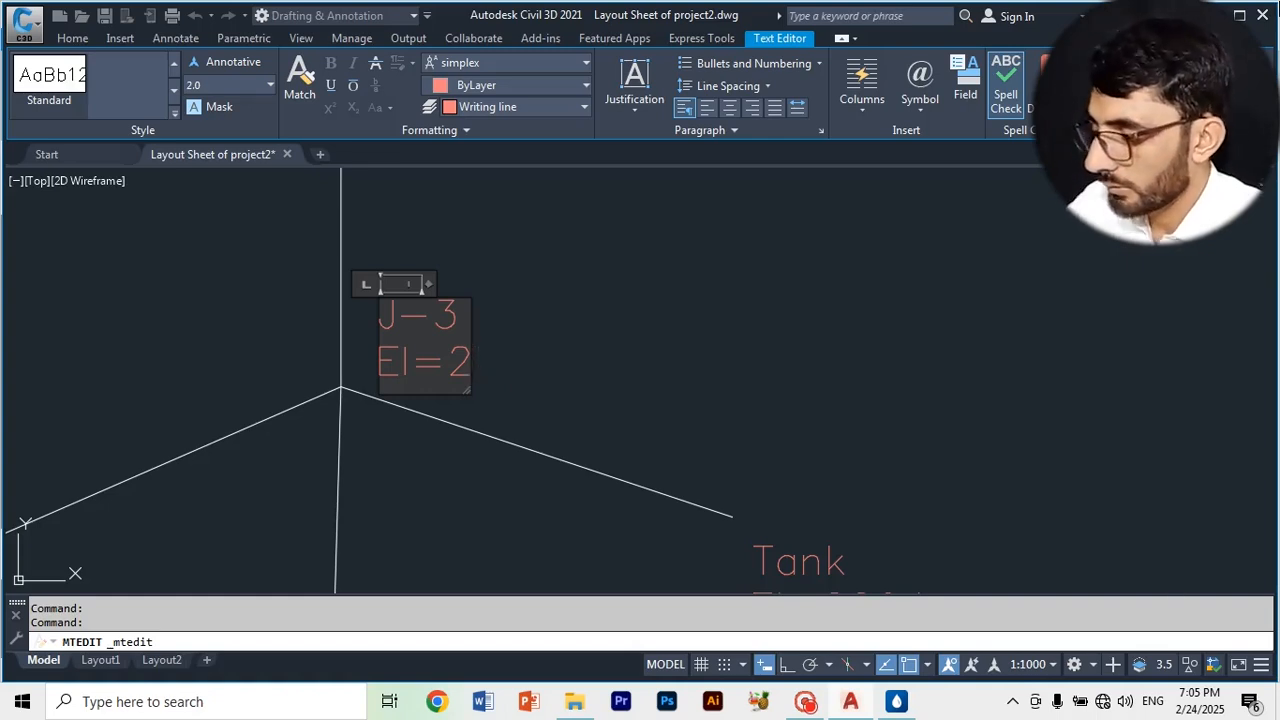
{"action": "type", "text": "175"}
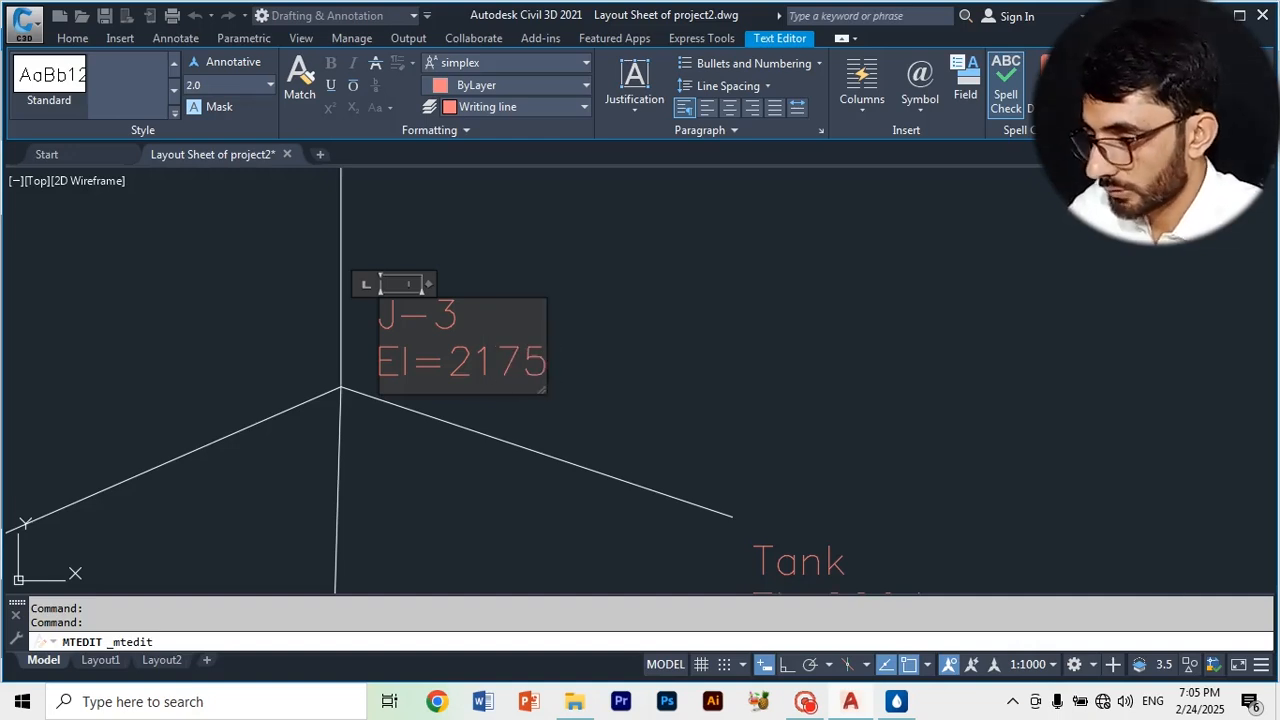
{"action": "left_click", "coordinate": [623, 389]}
- Open the label at the end of J-3's western branch and change its name line to "J-4"
{"action": "scroll", "coordinate": [640, 345], "scroll_direction": "down", "scroll_amount": 5}
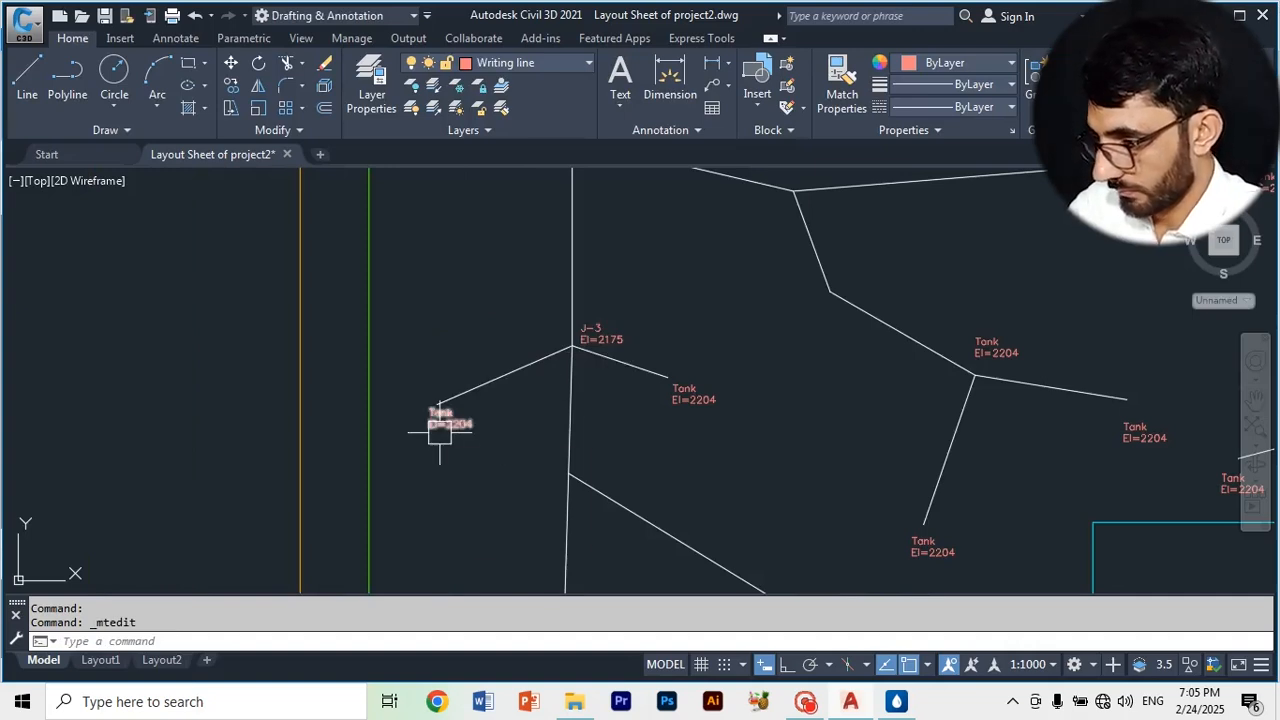
{"action": "scroll", "coordinate": [440, 432], "scroll_direction": "up", "scroll_amount": 6}
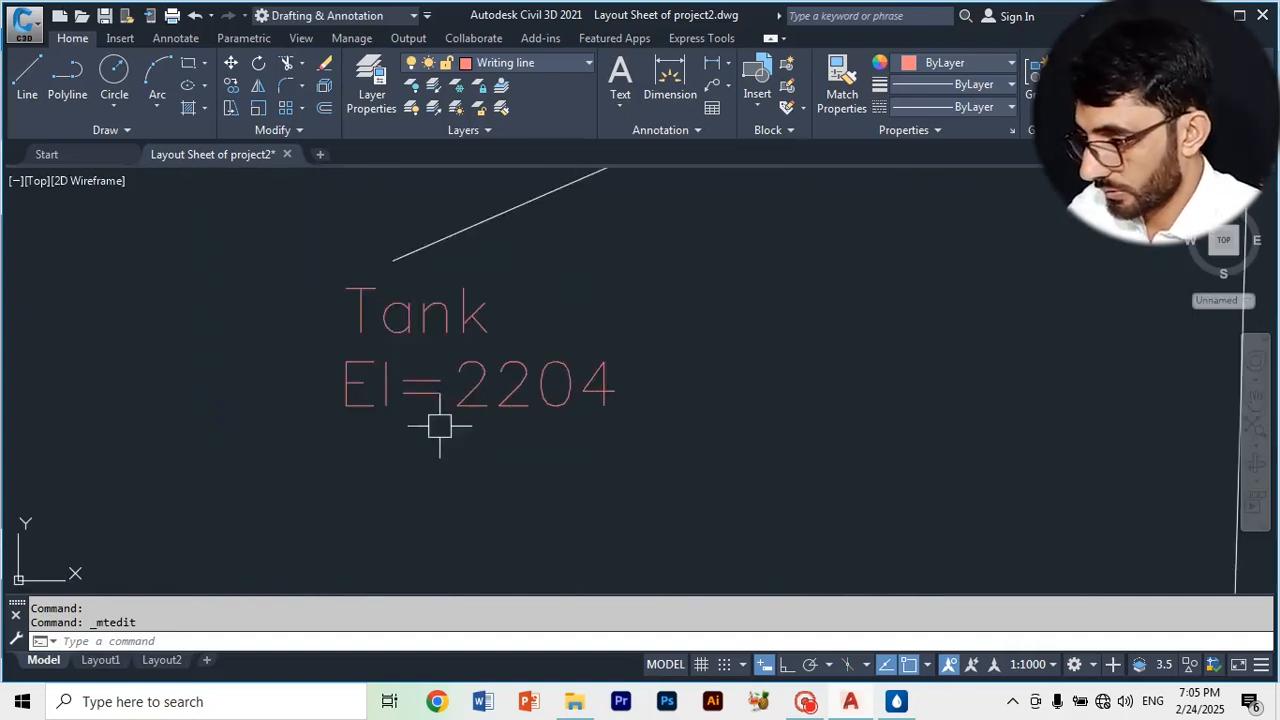
{"action": "left_click", "coordinate": [465, 316]}
{"action": "left_click", "coordinate": [463, 316]}
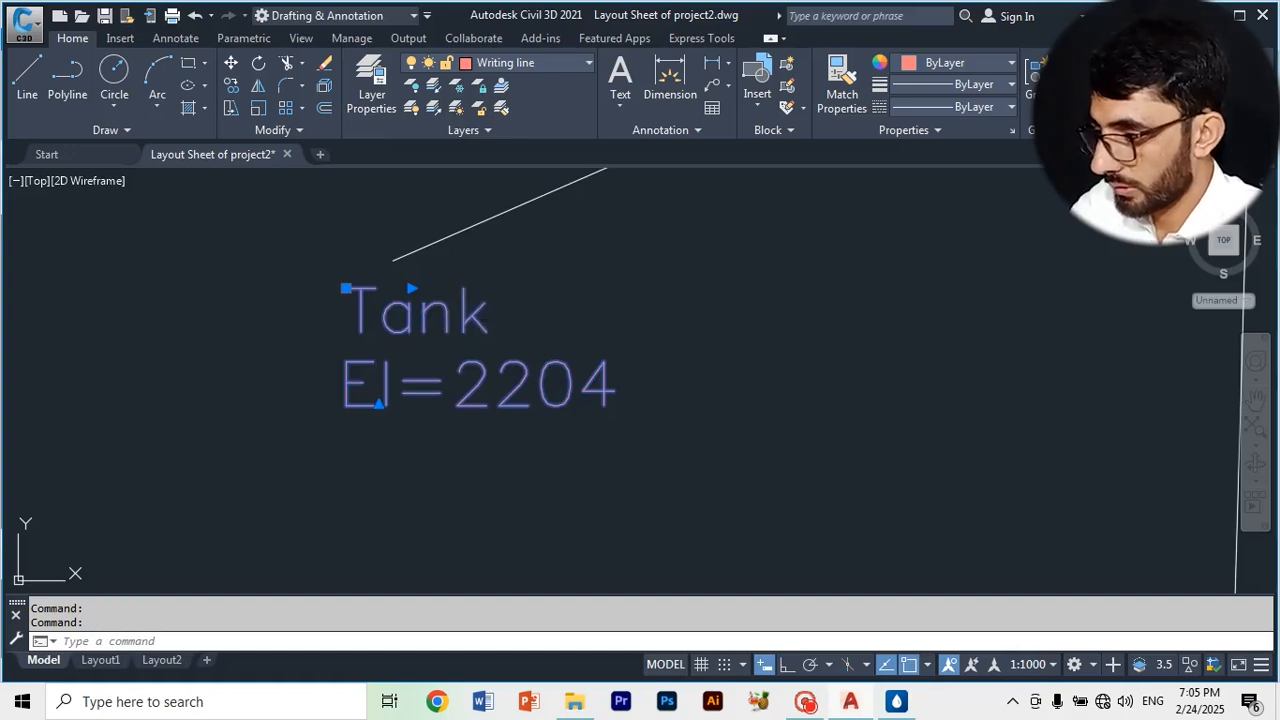
{"action": "double_click", "coordinate": [492, 320]}
{"action": "key", "text": "BackSpace"}
{"action": "key", "text": "BackSpace"}
{"action": "key", "text": "BackSpace"}
{"action": "key", "text": "BackSpace"}
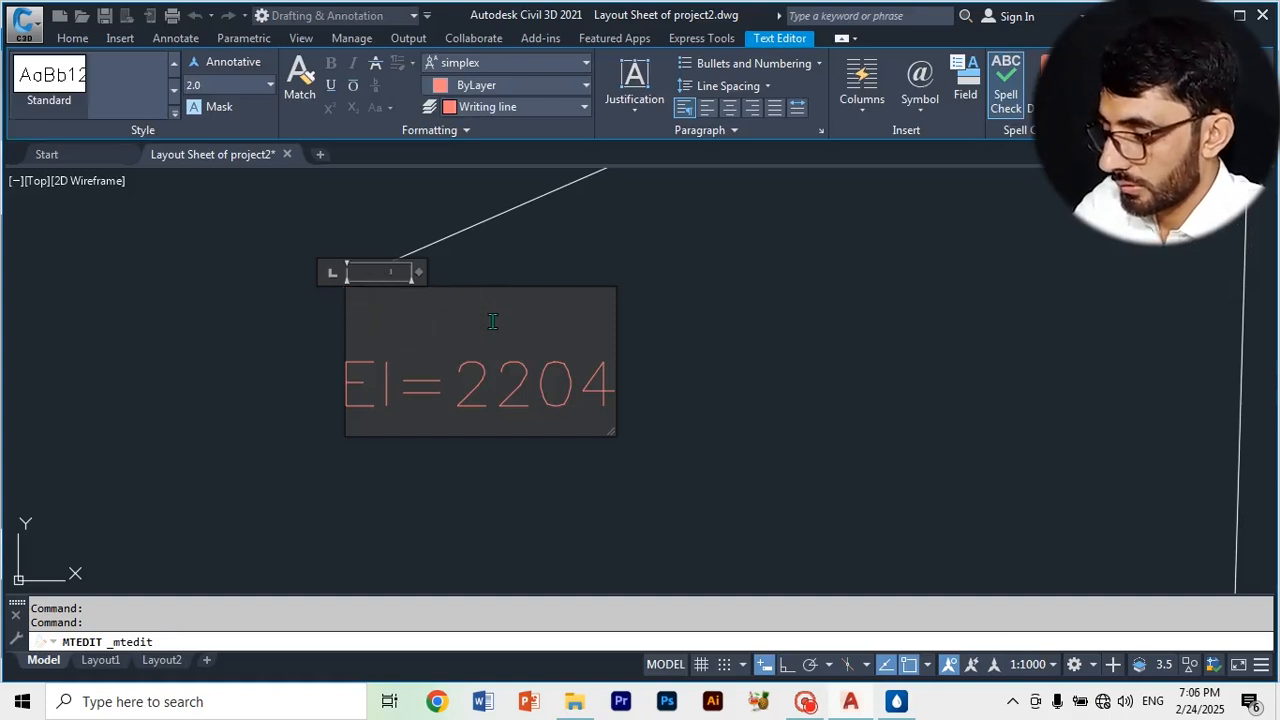
{"action": "type", "text": "J"}
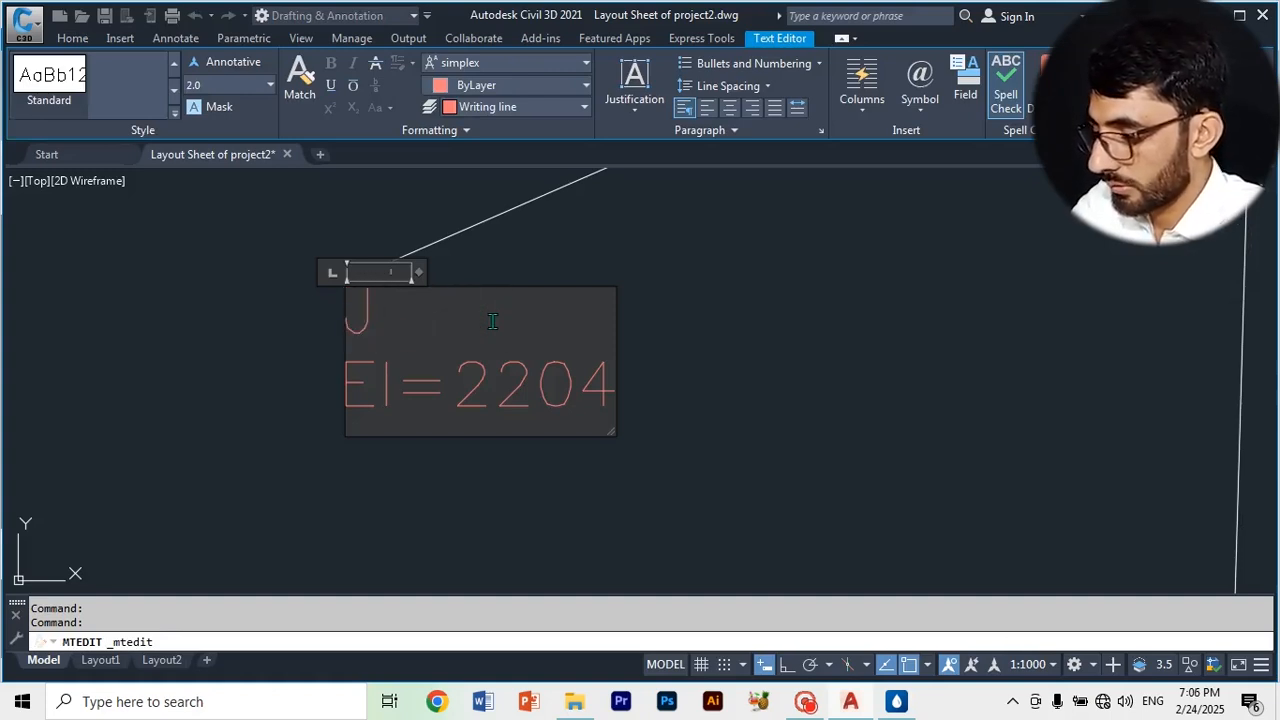
{"action": "type", "text": "-4"}
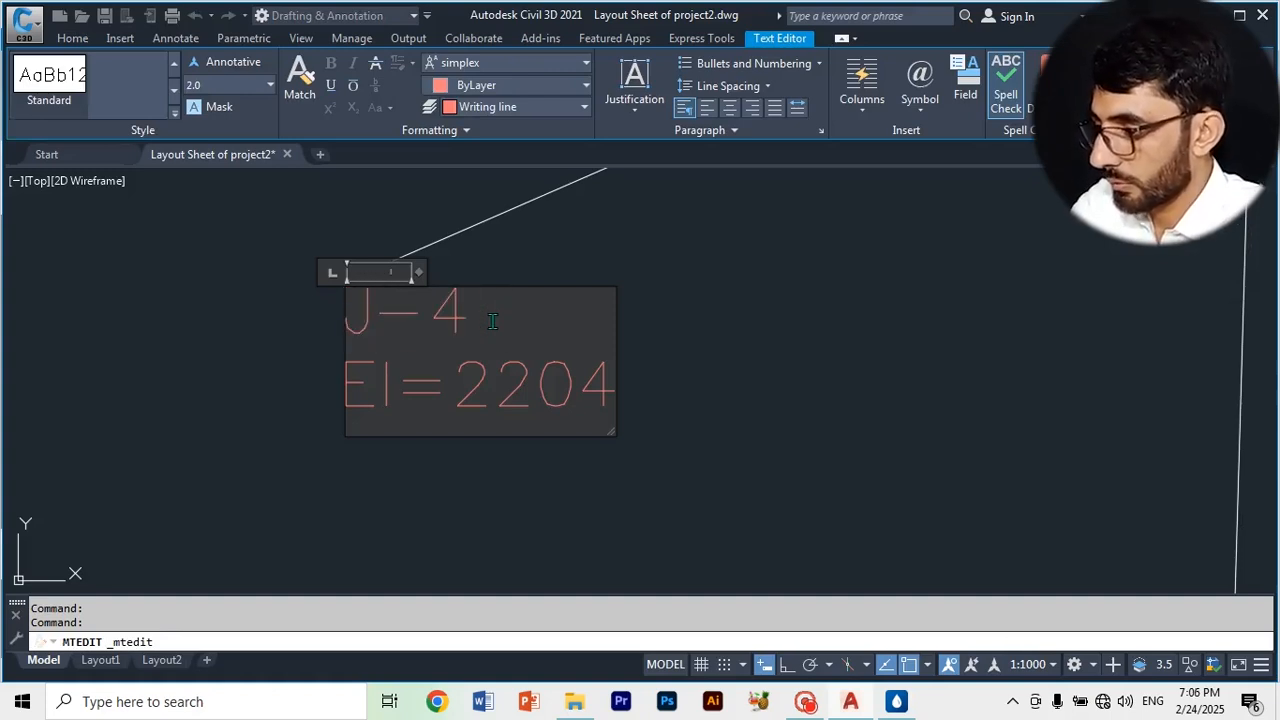
- Set the J-4 label's elevation line to "El=2165" and close the text editor
{"action": "left_click", "coordinate": [603, 381]}
{"action": "key", "text": "BackSpace"}
{"action": "key", "text": "BackSpace"}
{"action": "key", "text": "BackSpace"}
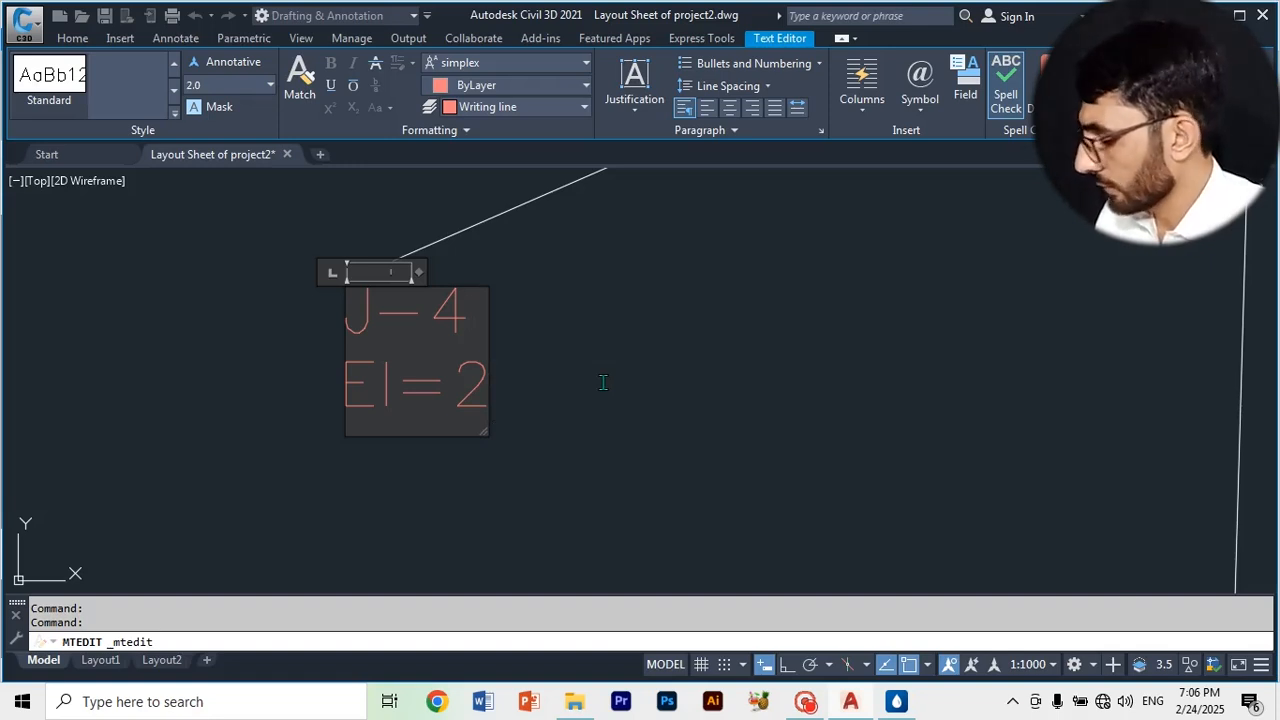
{"action": "scroll", "coordinate": [543, 357], "scroll_direction": "down", "scroll_amount": 4}
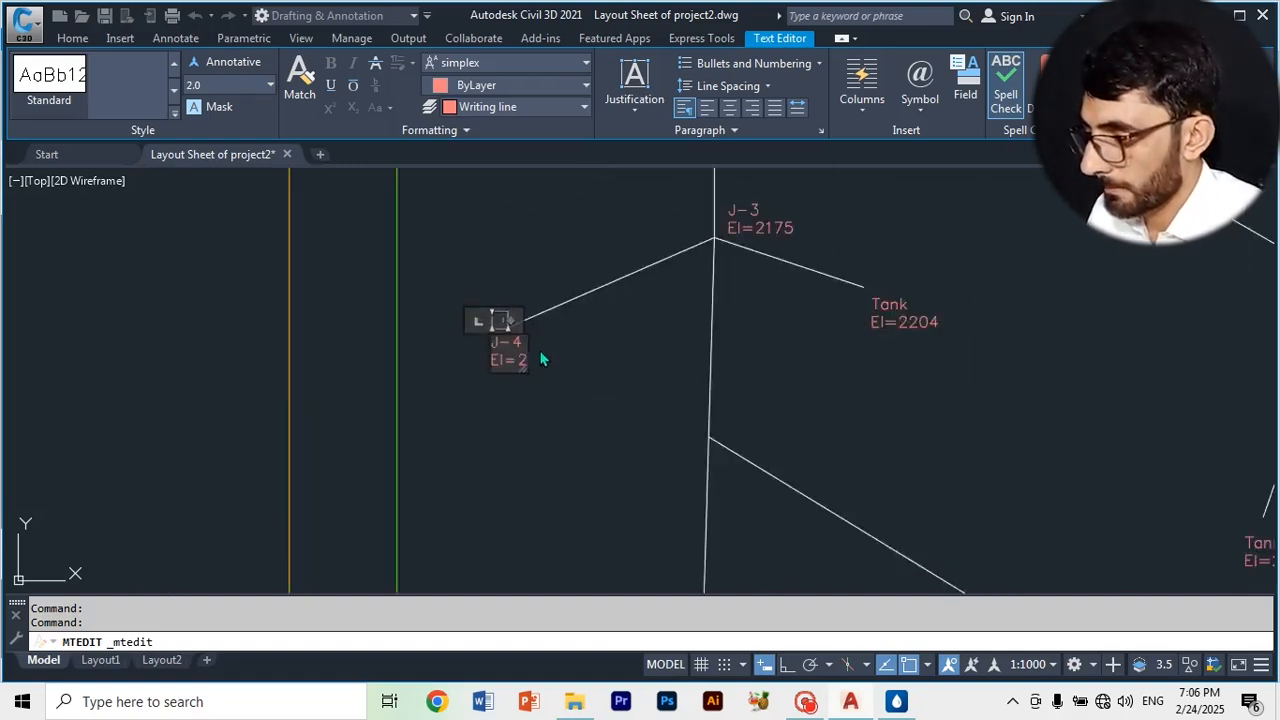
{"action": "scroll", "coordinate": [545, 350], "scroll_direction": "up", "scroll_amount": 3}
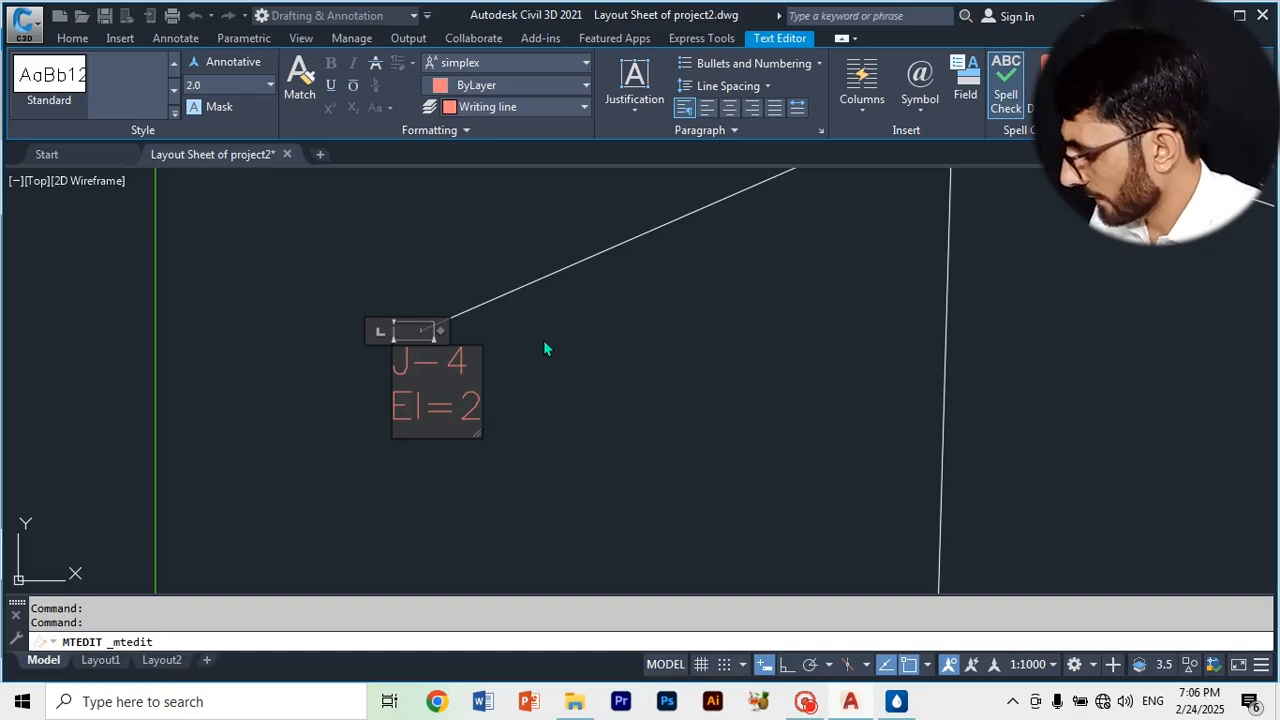
{"action": "type", "text": "165"}
{"action": "left_click", "coordinate": [543, 346]}
- Open the label at the end of J-3's eastern branch and change its name line to "J-5"
{"action": "scroll", "coordinate": [532, 447], "scroll_direction": "down", "scroll_amount": 3}
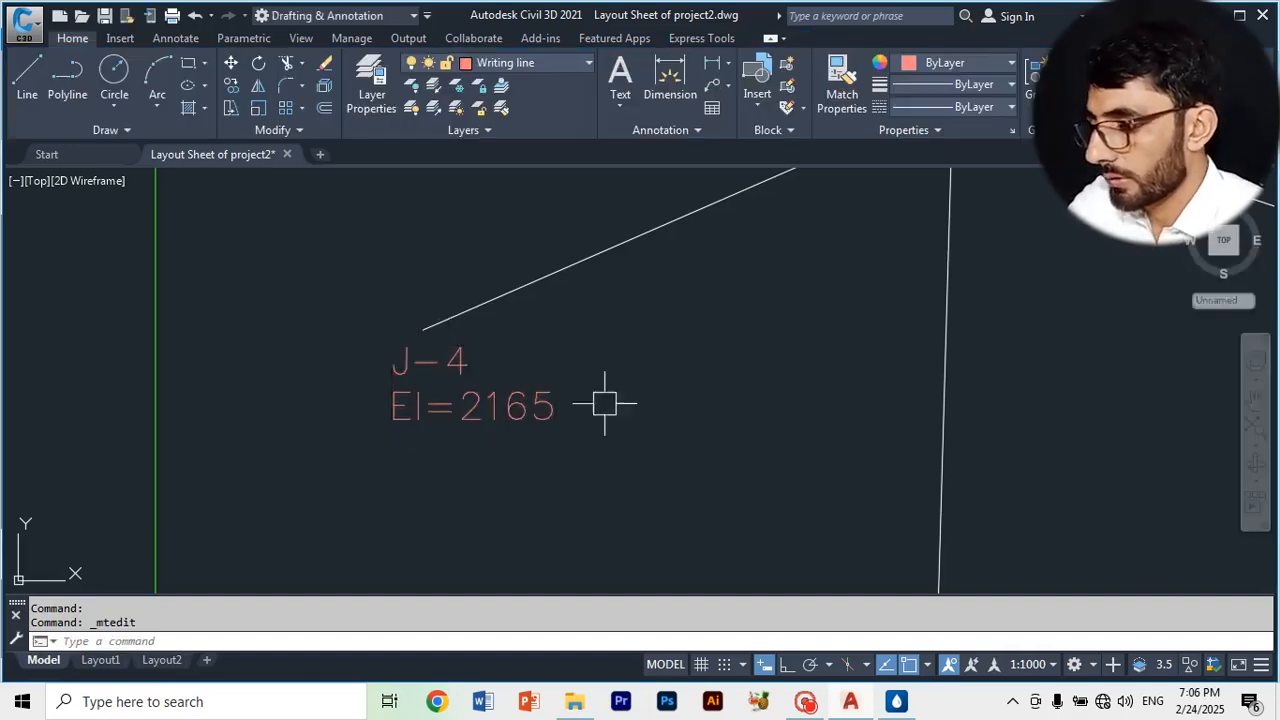
{"action": "scroll", "coordinate": [612, 318], "scroll_direction": "up", "scroll_amount": 5}
{"action": "left_click", "coordinate": [619, 322]}
{"action": "key", "text": "BackSpace"}
{"action": "key", "text": "BackSpace"}
{"action": "key", "text": "BackSpace"}
{"action": "key", "text": "BackSpace"}
{"action": "type", "text": "J-5"}
- Set the J-5 label's elevation line to "El=2150" and close the text editor
{"action": "key", "text": "BackSpace"}
{"action": "key", "text": "BackSpace"}
{"action": "key", "text": "BackSpace"}
{"action": "key", "text": "BackSpace"}
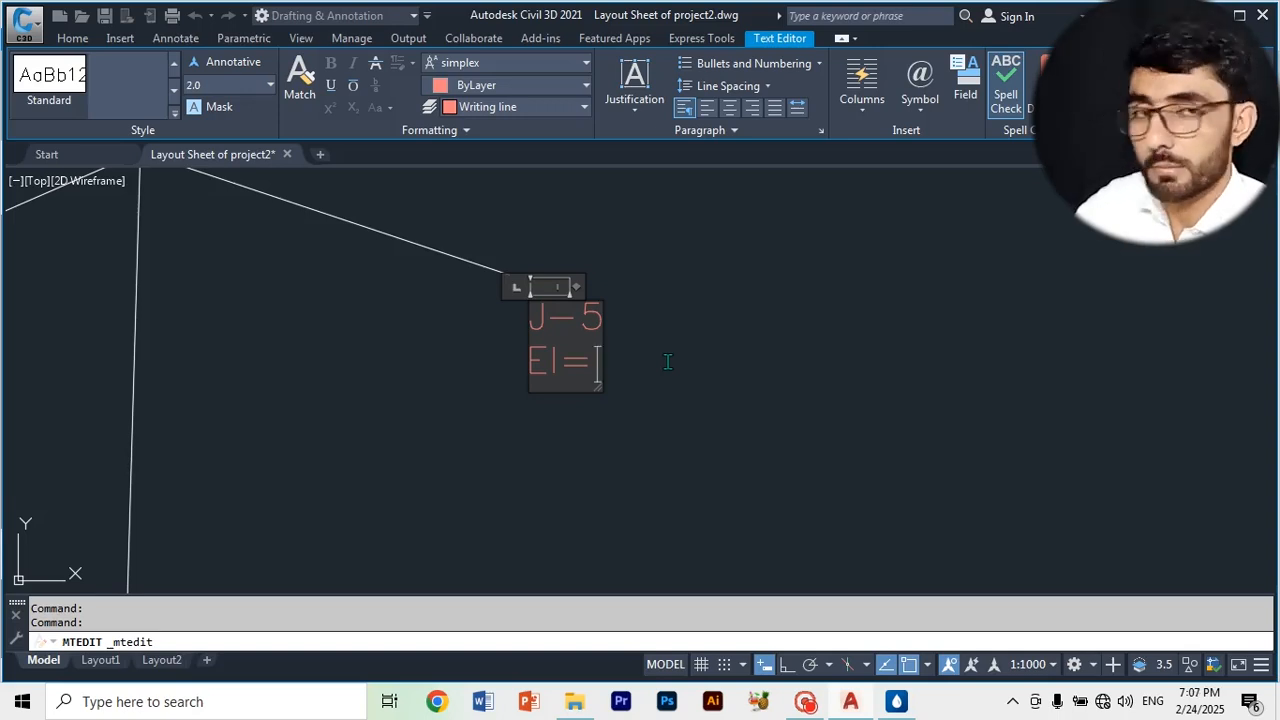
{"action": "type", "text": "2150"}
{"action": "left_click", "coordinate": [722, 343]}
- Open the label at the lower end of the vertical pipe below J-3 and change its name line to "J-6"
{"action": "scroll", "coordinate": [722, 343], "scroll_direction": "down", "scroll_amount": 10}
{"action": "scroll", "coordinate": [591, 449], "scroll_direction": "up", "scroll_amount": 10}
{"action": "double_click", "coordinate": [592, 395]}
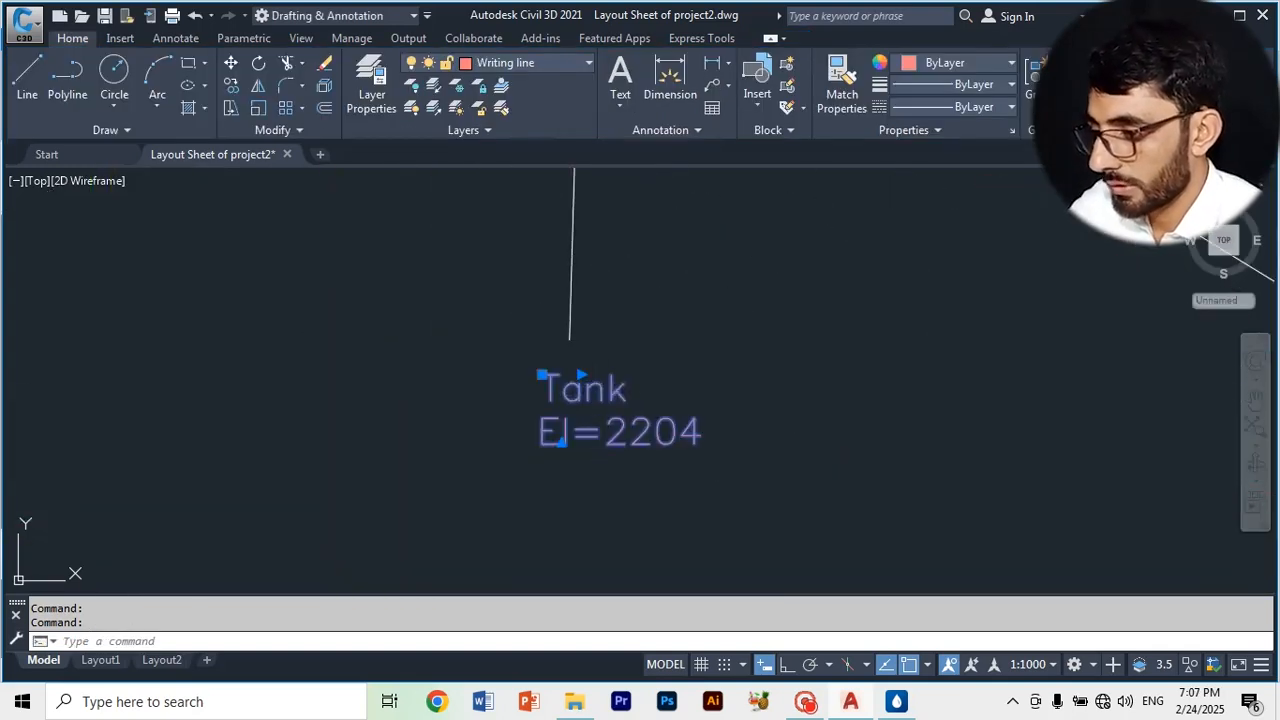
{"action": "type", "text": "J-6"}
- Set the J-6 label's elevation line to "El=2167" and close the text editor
{"action": "left_click", "coordinate": [700, 432]}
{"action": "key", "text": "BackSpace"}
{"action": "key", "text": "BackSpace"}
{"action": "key", "text": "BackSpace"}
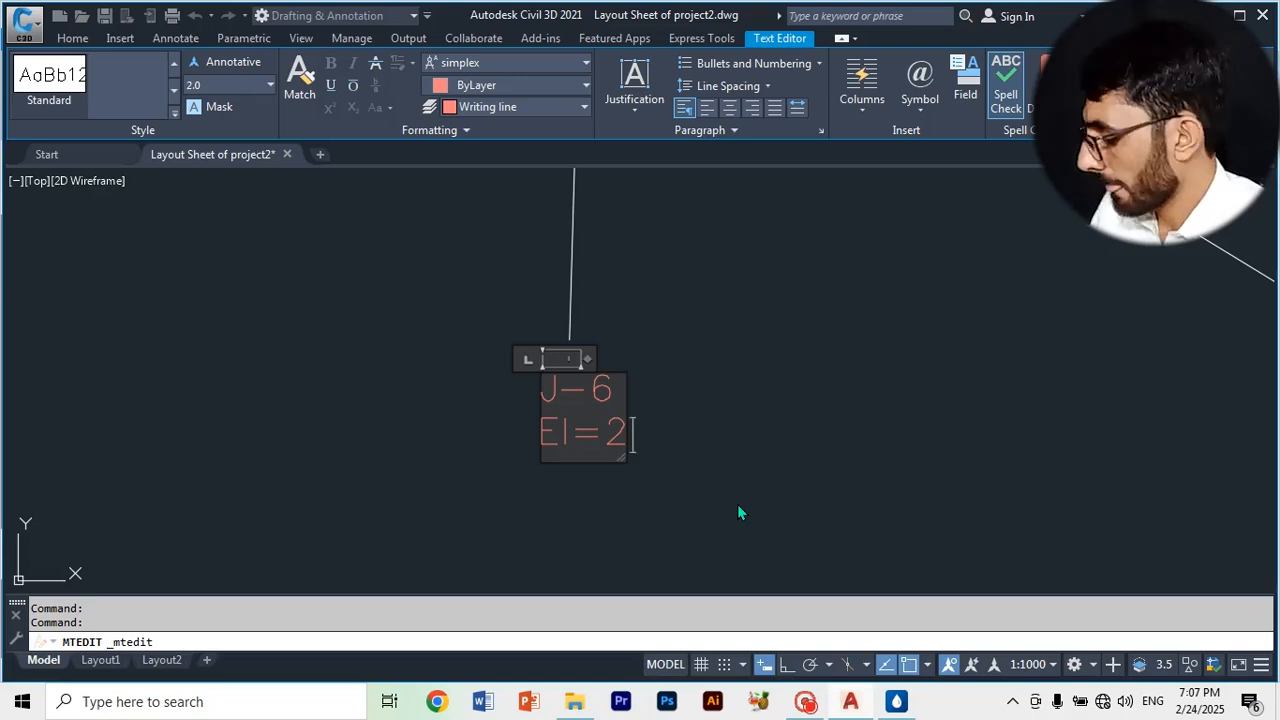
{"action": "type", "text": "167"}
{"action": "left_click", "coordinate": [437, 466]}
- Open the label at the end of the diagonal pipe southeast of J-3 and change its name line to "J-7"
{"action": "double_click", "coordinate": [630, 492]}
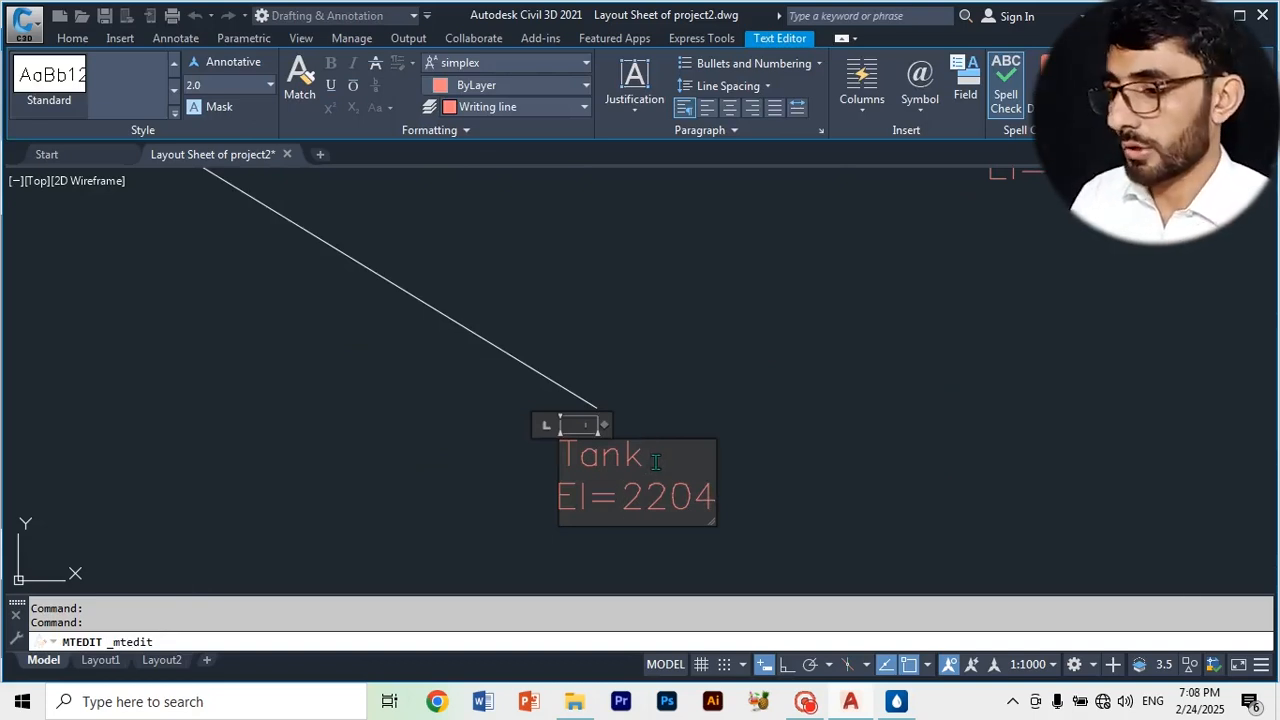
{"action": "key", "text": "BackSpace"}
{"action": "key", "text": "BackSpace"}
{"action": "key", "text": "BackSpace"}
{"action": "key", "text": "BackSpace"}
{"action": "type", "text": "J-7"}
- Set the J-7 label's elevation line to "El=2170" and close the text editor
{"action": "left_click", "coordinate": [711, 502]}
{"action": "key", "text": "BackSpace"}
{"action": "key", "text": "BackSpace"}
{"action": "key", "text": "BackSpace"}
{"action": "key", "text": "BackSpace"}
{"action": "type", "text": "2170"}
{"action": "scroll", "coordinate": [401, 443], "scroll_direction": "down", "scroll_amount": 2}
{"action": "left_click", "coordinate": [487, 498]}
- Copy the J-3 label to the unlabelled junction east of J-2 and to the bend below that junction
{"action": "scroll", "coordinate": [373, 486], "scroll_direction": "down", "scroll_amount": 5}
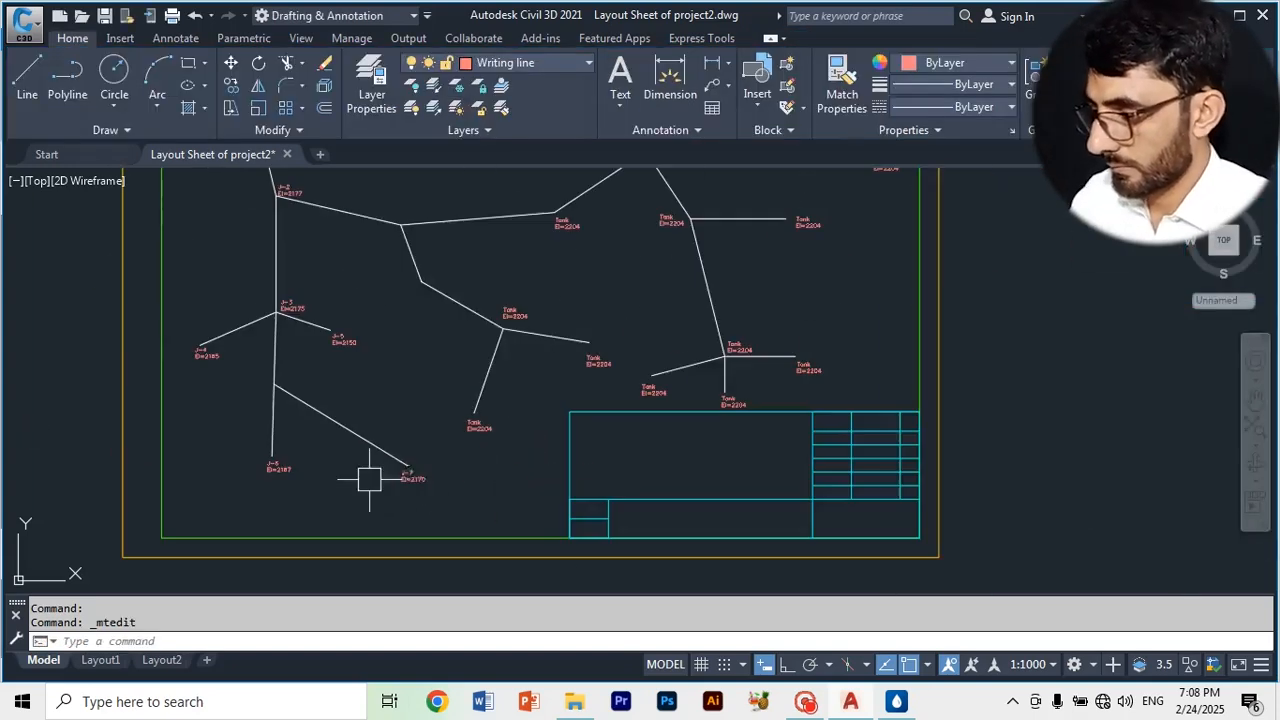
{"action": "scroll", "coordinate": [300, 306], "scroll_direction": "up", "scroll_amount": 5}
{"action": "left_click", "coordinate": [251, 290]}
{"action": "type", "text": "co"}
{"action": "key", "text": "space"}
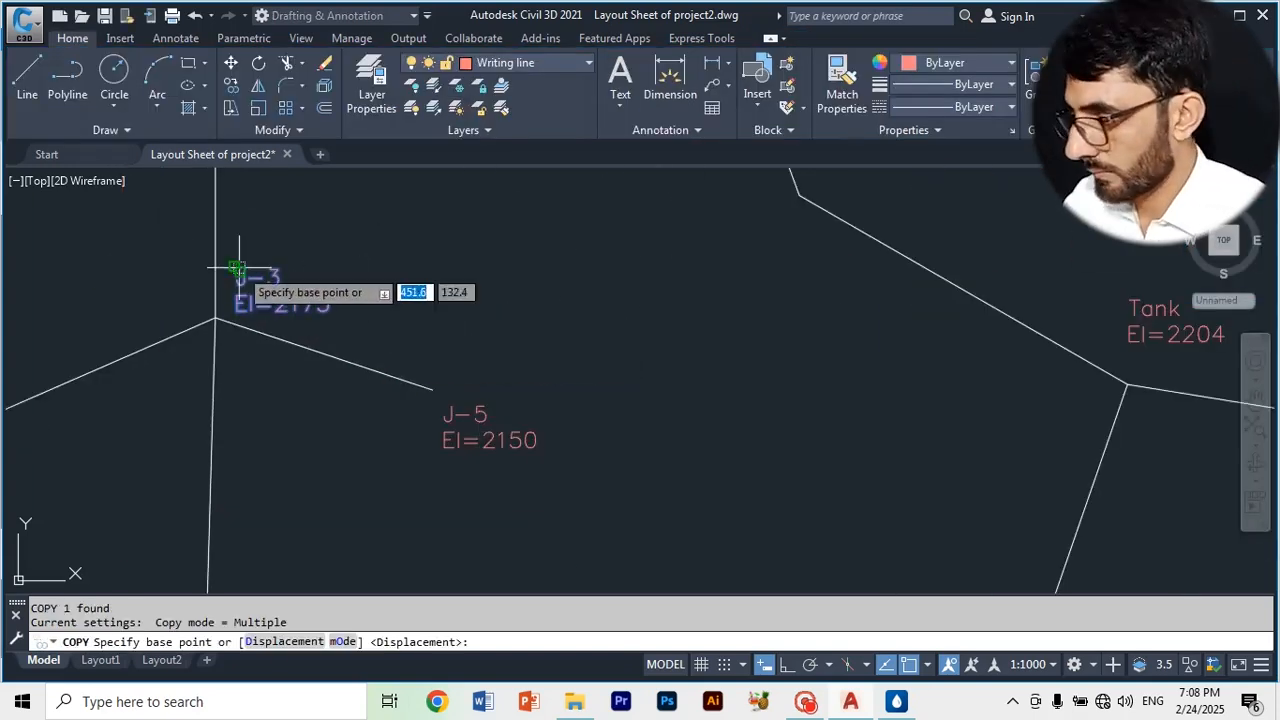
{"action": "left_click", "coordinate": [240, 278]}
{"action": "scroll", "coordinate": [257, 289], "scroll_direction": "down", "scroll_amount": 6}
{"action": "left_click", "coordinate": [384, 198]}
{"action": "left_click", "coordinate": [410, 271]}
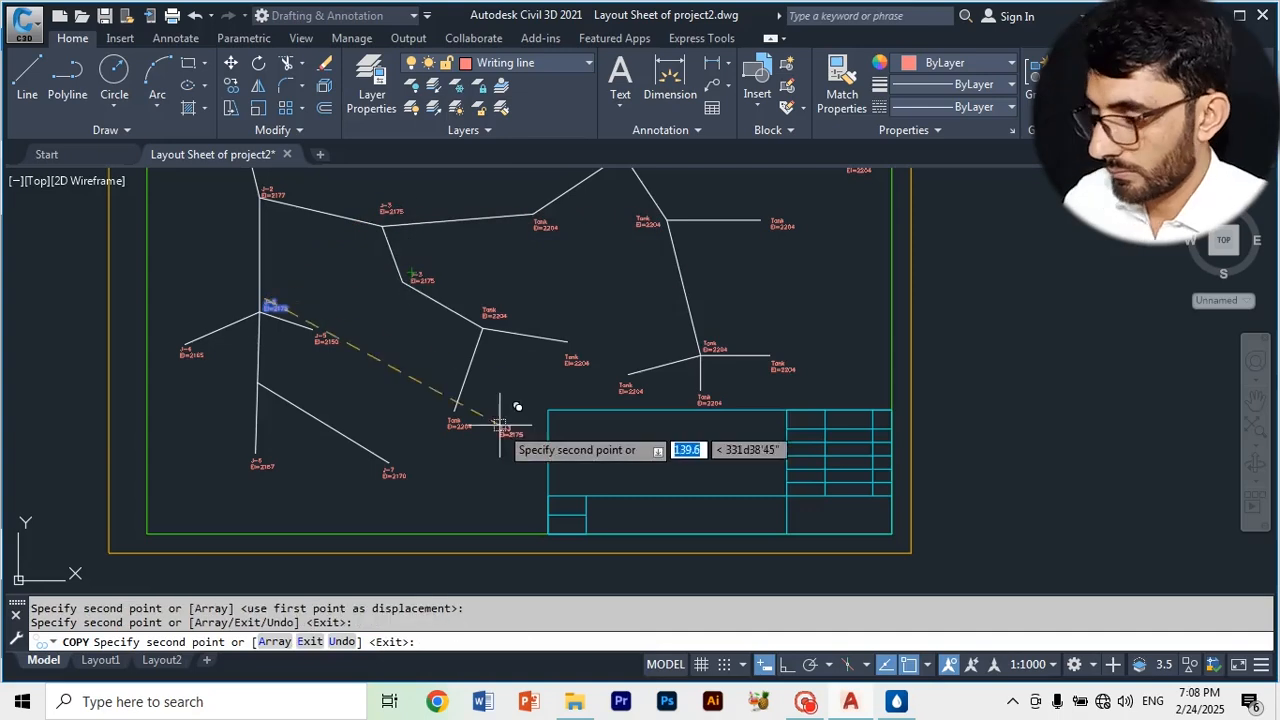
{"action": "key", "text": "space"}
{"action": "key", "text": "space"}
{"action": "key", "text": "Escape"}
- Copy the J-5 label to the unlabelled junction where the pipes to J-6 and J-7 split
{"action": "scroll", "coordinate": [412, 248], "scroll_direction": "up", "scroll_amount": 8}
{"action": "scroll", "coordinate": [412, 248], "scroll_direction": "down", "scroll_amount": 10}
{"action": "scroll", "coordinate": [391, 363], "scroll_direction": "up", "scroll_amount": 7}
{"action": "left_click", "coordinate": [395, 360]}
{"action": "type", "text": "co"}
{"action": "key", "text": "space"}
{"action": "left_click", "coordinate": [385, 347]}
{"action": "scroll", "coordinate": [300, 415], "scroll_direction": "down", "scroll_amount": 7}
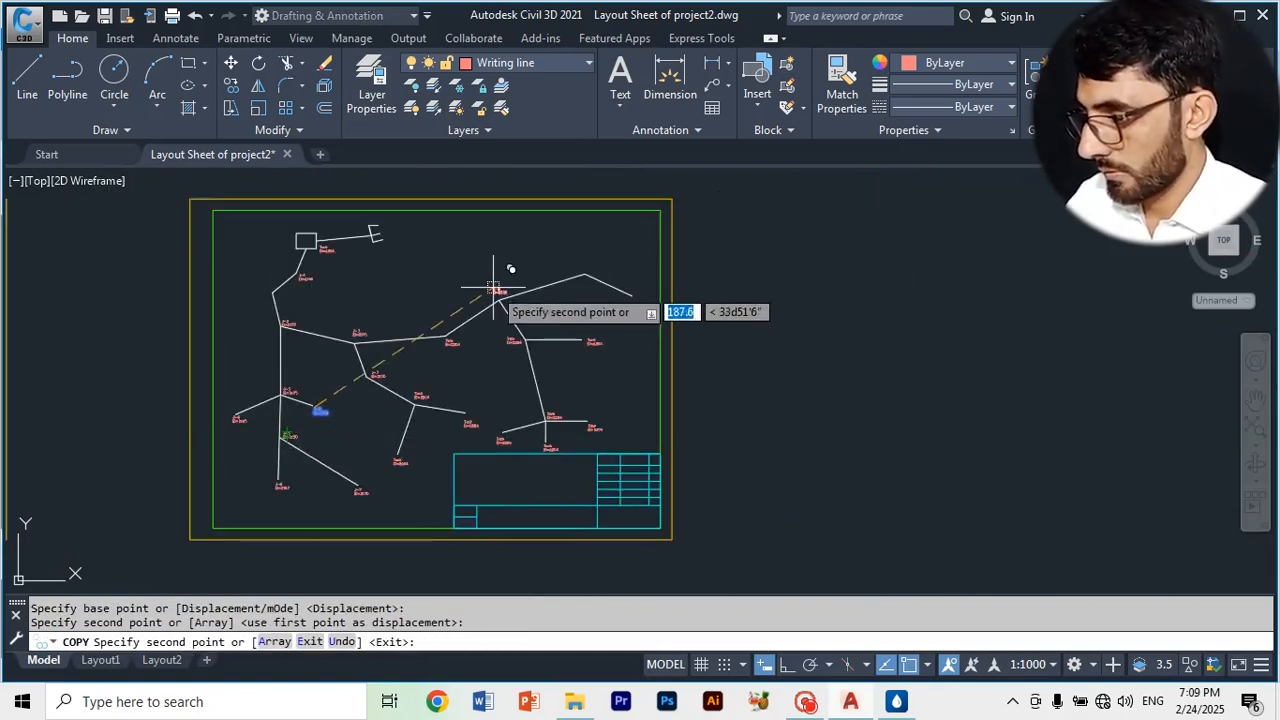
{"action": "left_click", "coordinate": [289, 435]}
{"action": "key", "text": "space"}
- Open the copied label at the junction of the J-6 and J-7 pipes and change its name line to "J-8"
{"action": "scroll", "coordinate": [289, 436], "scroll_direction": "up", "scroll_amount": 8}
{"action": "left_click", "coordinate": [289, 435]}
{"action": "scroll", "coordinate": [289, 436], "scroll_direction": "down", "scroll_amount": 5}
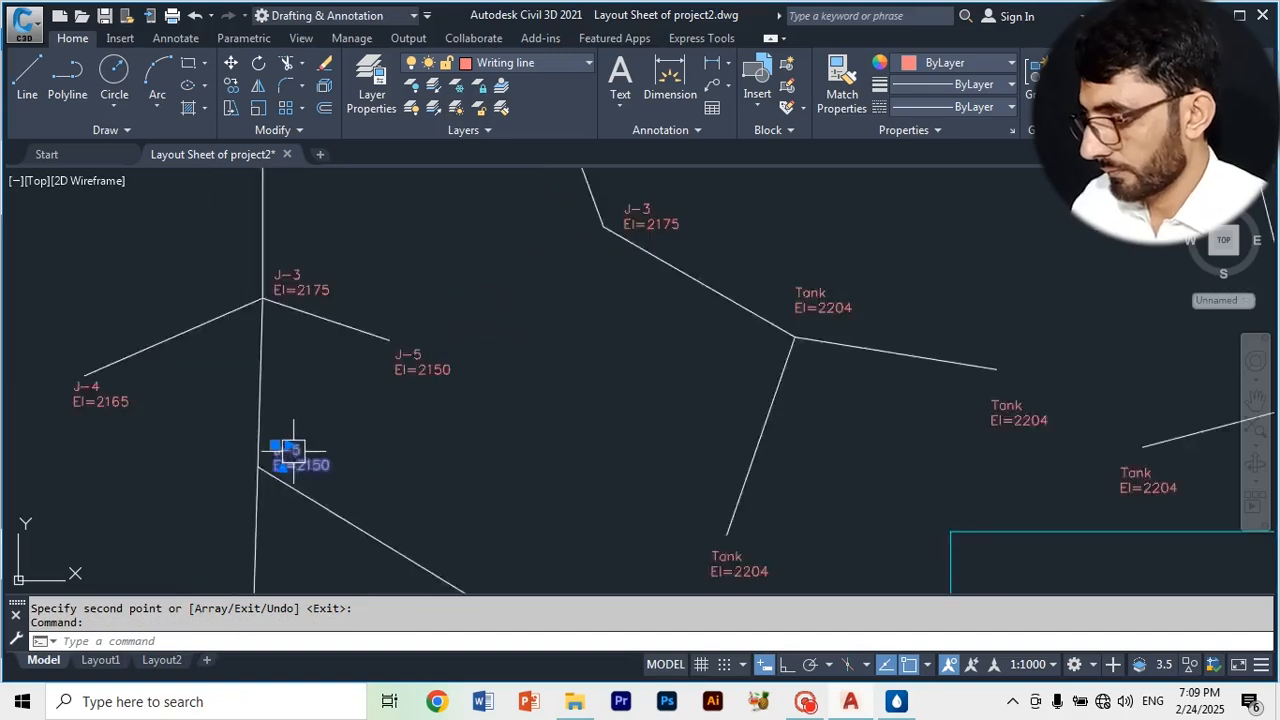
{"action": "scroll", "coordinate": [285, 445], "scroll_direction": "up", "scroll_amount": 5}
{"action": "double_click", "coordinate": [305, 455]}
{"action": "scroll", "coordinate": [312, 457], "scroll_direction": "down", "scroll_amount": 7}
{"action": "scroll", "coordinate": [445, 550], "scroll_direction": "up", "scroll_amount": 2}
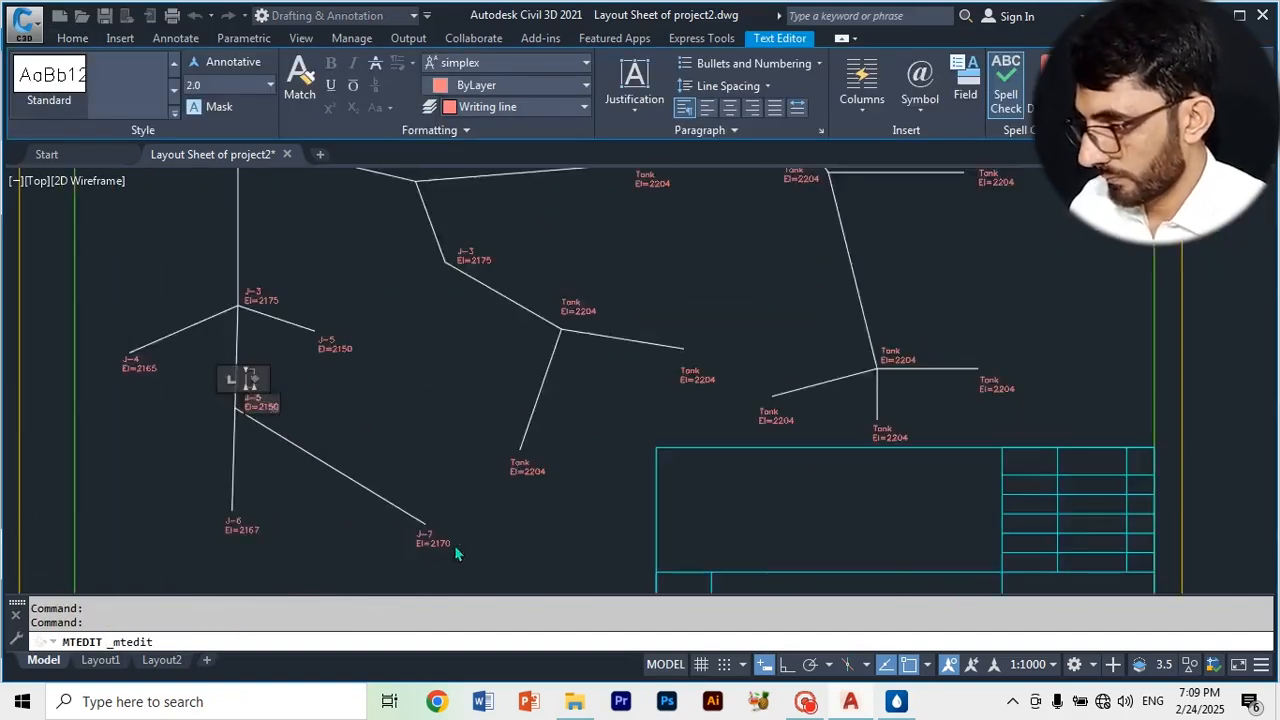
{"action": "scroll", "coordinate": [279, 403], "scroll_direction": "up", "scroll_amount": 6}
{"action": "left_click", "coordinate": [141, 420]}
{"action": "key", "text": "Delete"}
{"action": "type", "text": "8"}
- Set the J-8 label's elevation line to "El=2165" and close the text editor
{"action": "left_click", "coordinate": [272, 463]}
{"action": "key", "text": "BackSpace"}
{"action": "key", "text": "BackSpace"}
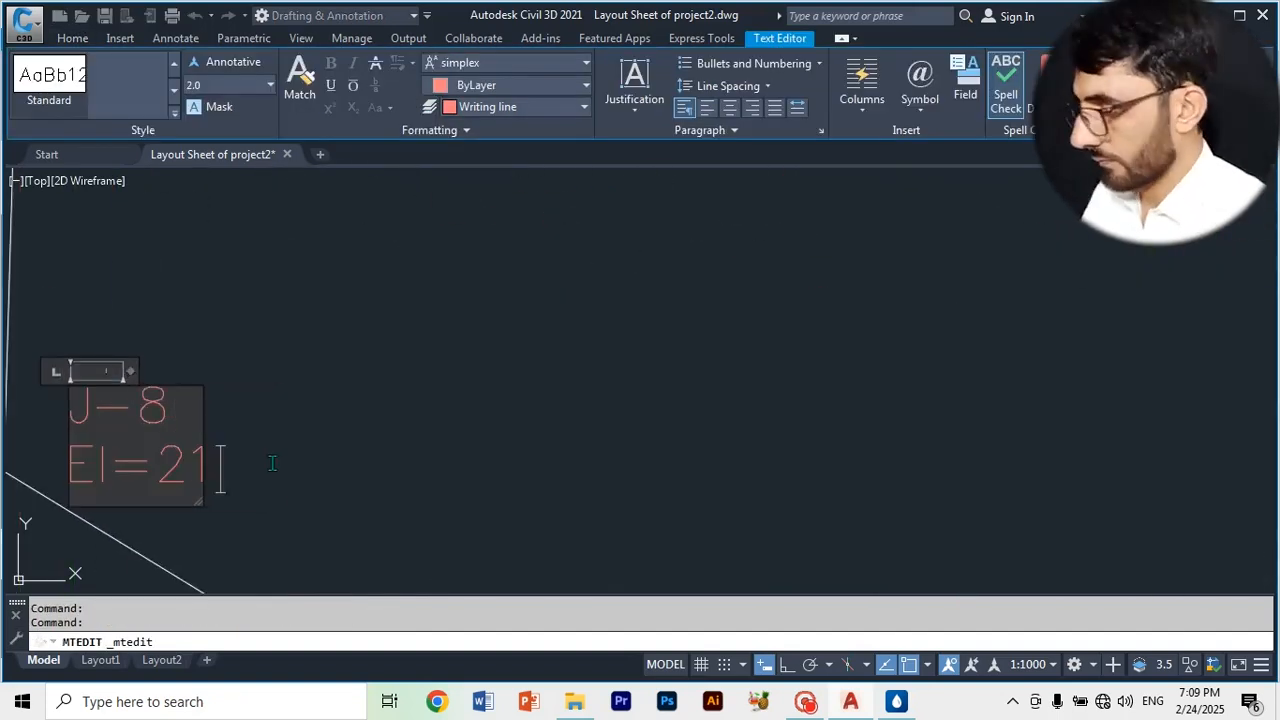
{"action": "type", "text": "65"}
{"action": "left_click", "coordinate": [428, 371]}
- Open the copied J-3 label at the junction east of J-2 and change its name line to "J-9"
{"action": "middle_click_drag", "start_coordinate": [428, 371], "coordinate": [457, 194]}
{"action": "left_click", "coordinate": [385, 243]}
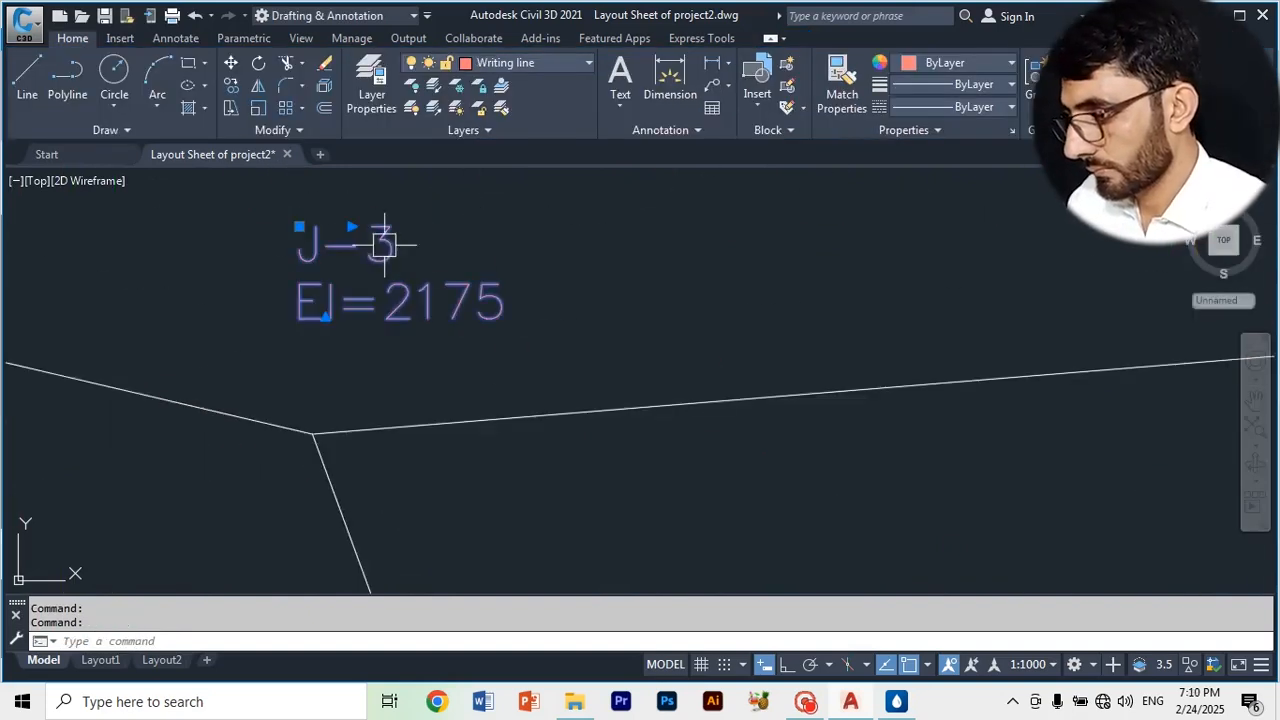
{"action": "double_click", "coordinate": [385, 243]}
{"action": "key", "text": "Delete"}
{"action": "type", "text": "9"}
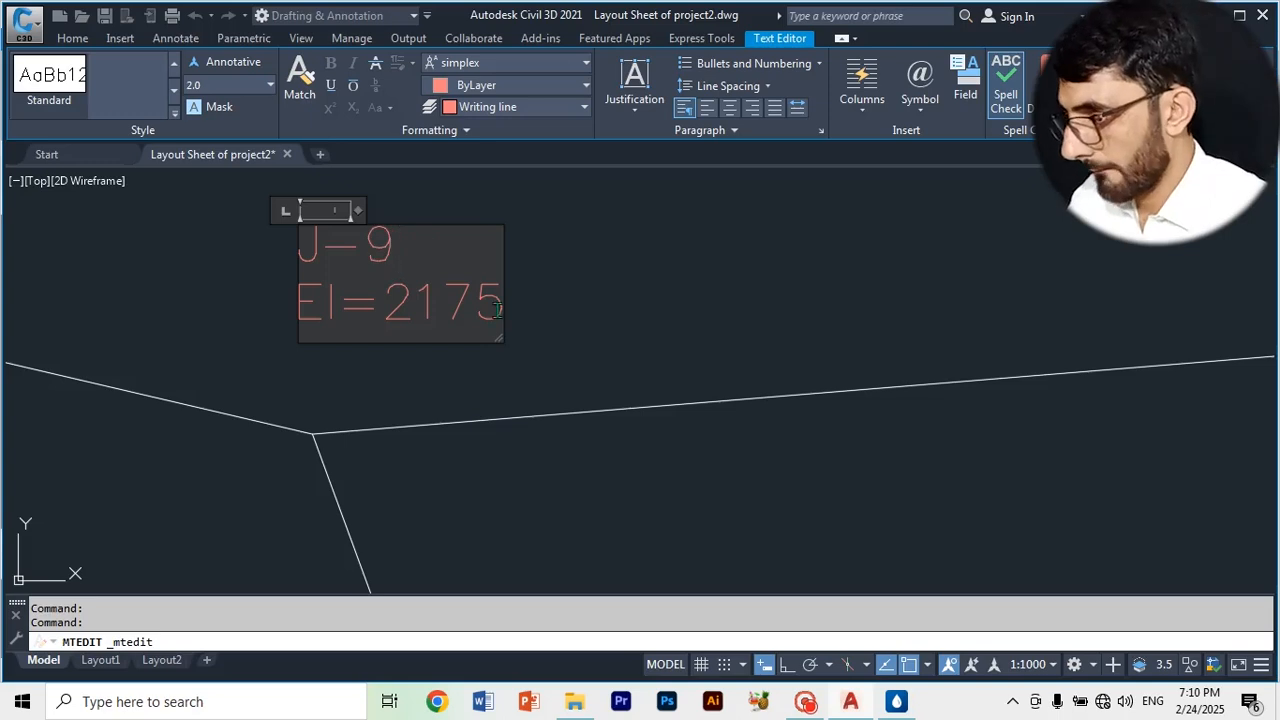
- Set the J-9 label's elevation line to "El=2176" and close the text editor
{"action": "key", "text": "BackSpace"}
{"action": "key", "text": "BackSpace"}
{"action": "key", "text": "BackSpace"}
{"action": "type", "text": "176"}
{"action": "left_click", "coordinate": [566, 366]}
- Move the J-9 label down, closer to its junction
{"action": "scroll", "coordinate": [349, 291], "scroll_direction": "down", "scroll_amount": 5}
{"action": "left_click", "coordinate": [355, 292]}
{"action": "left_click", "coordinate": [345, 287]}
{"action": "left_click", "coordinate": [346, 305]}
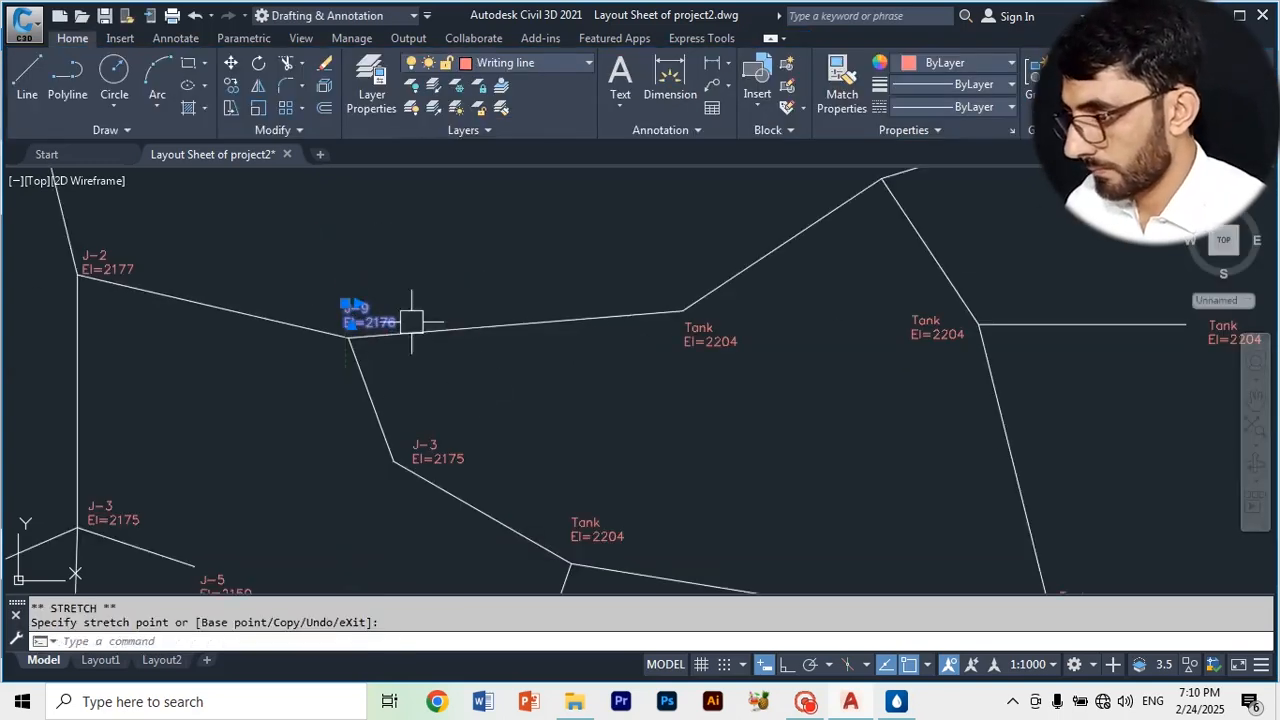
- Open the copied J-3 label at the bend below J-9 for editing
{"action": "left_click", "coordinate": [428, 382]}
{"action": "left_click", "coordinate": [410, 384]}
{"action": "scroll", "coordinate": [408, 383], "scroll_direction": "down", "scroll_amount": 4}
{"action": "scroll", "coordinate": [416, 402], "scroll_direction": "up", "scroll_amount": 6}
{"action": "scroll", "coordinate": [309, 374], "scroll_direction": "down", "scroll_amount": 2}
{"action": "left_click", "coordinate": [367, 405]}
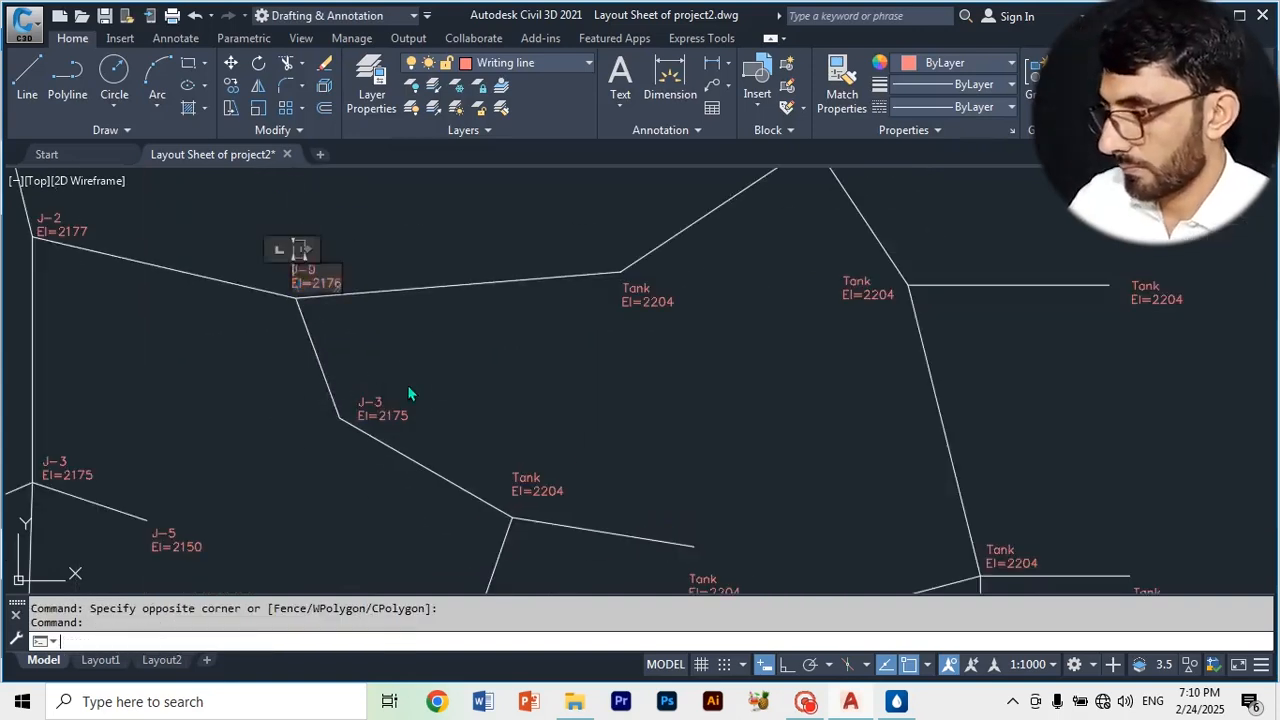
{"action": "double_click", "coordinate": [366, 406]}
{"action": "left_click", "coordinate": [232, 379]}
{"action": "scroll", "coordinate": [369, 414], "scroll_direction": "up", "scroll_amount": 2}
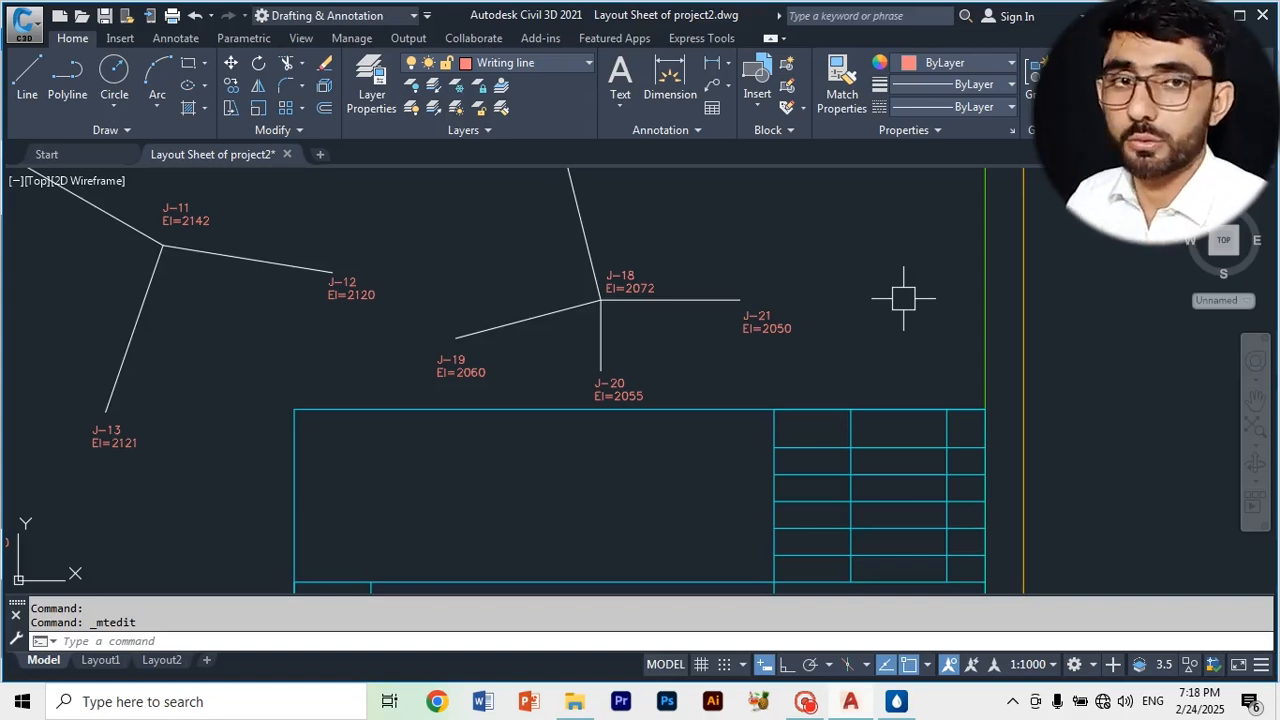
- Review the labelled pipe network on the layout sheet, from the tank and J-1 through the branches to J-21 and the title block
{"action": "scroll", "coordinate": [729, 309], "scroll_direction": "down", "scroll_amount": 4}
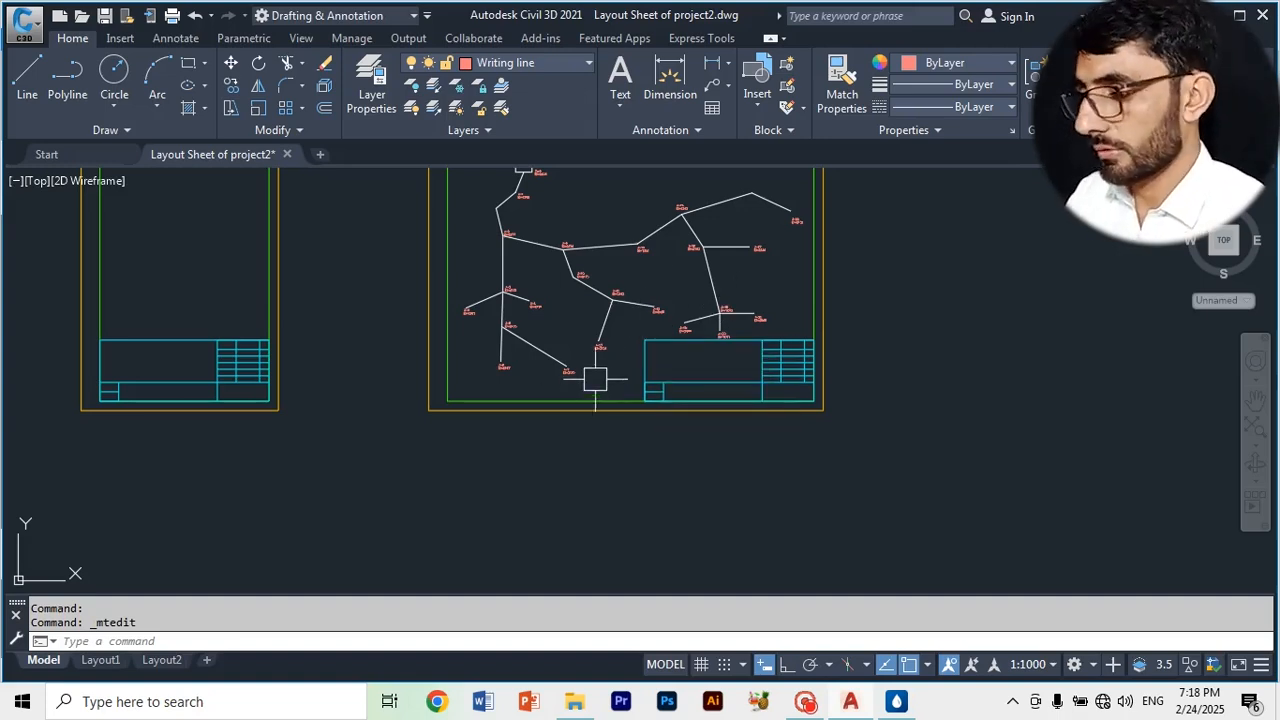
{"action": "scroll", "coordinate": [594, 376], "scroll_direction": "down", "scroll_amount": 2}
{"action": "scroll", "coordinate": [558, 288], "scroll_direction": "up", "scroll_amount": 2}
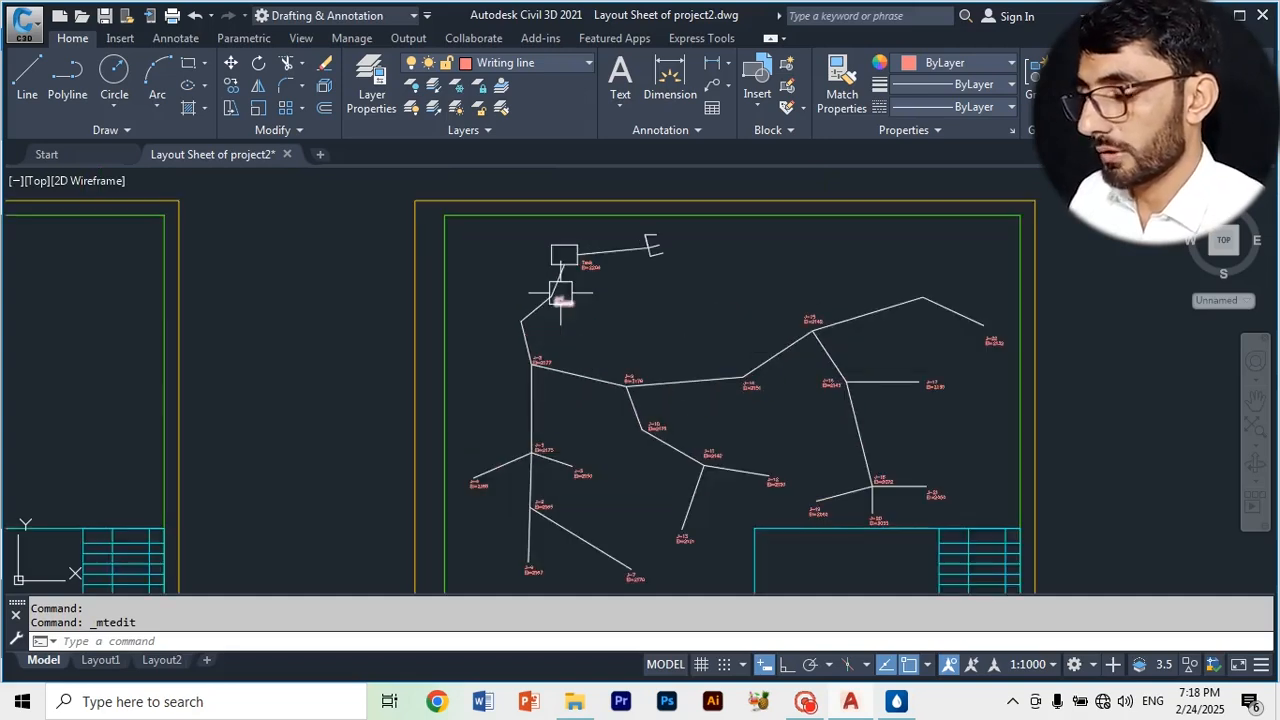
{"action": "scroll", "coordinate": [522, 318], "scroll_direction": "up", "scroll_amount": 2}
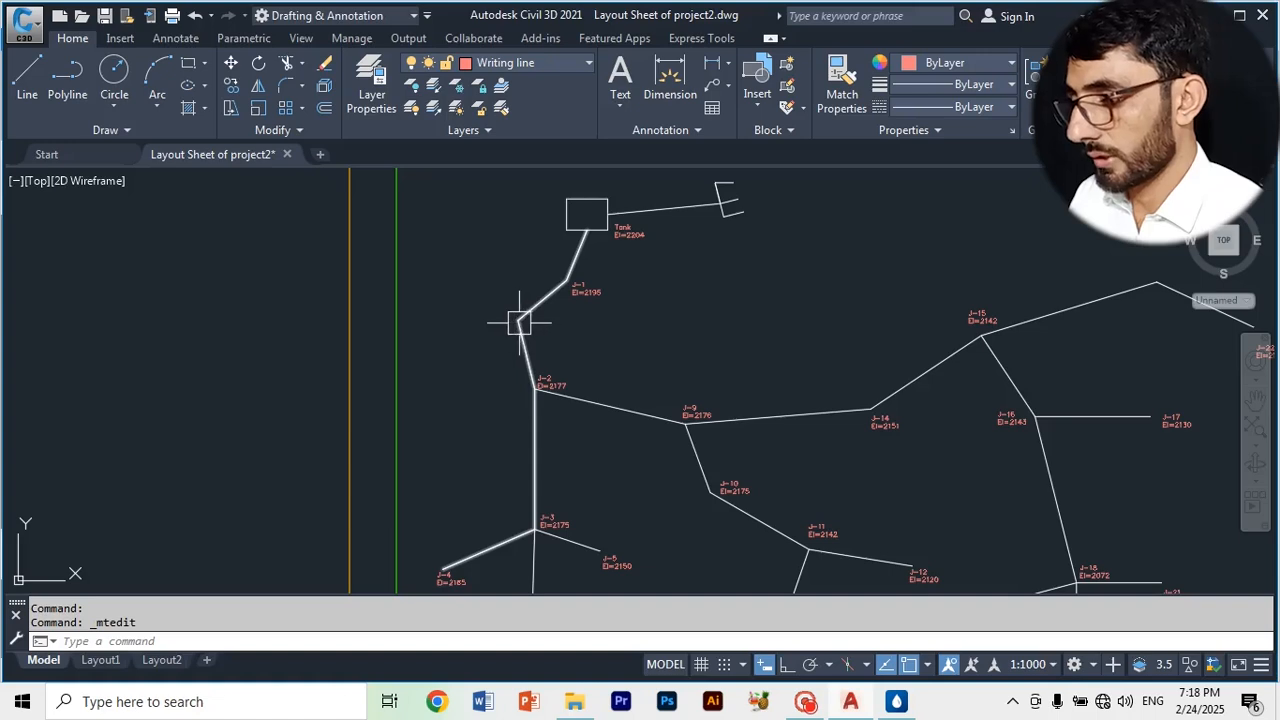
{"action": "scroll", "coordinate": [580, 283], "scroll_direction": "down", "scroll_amount": 2}
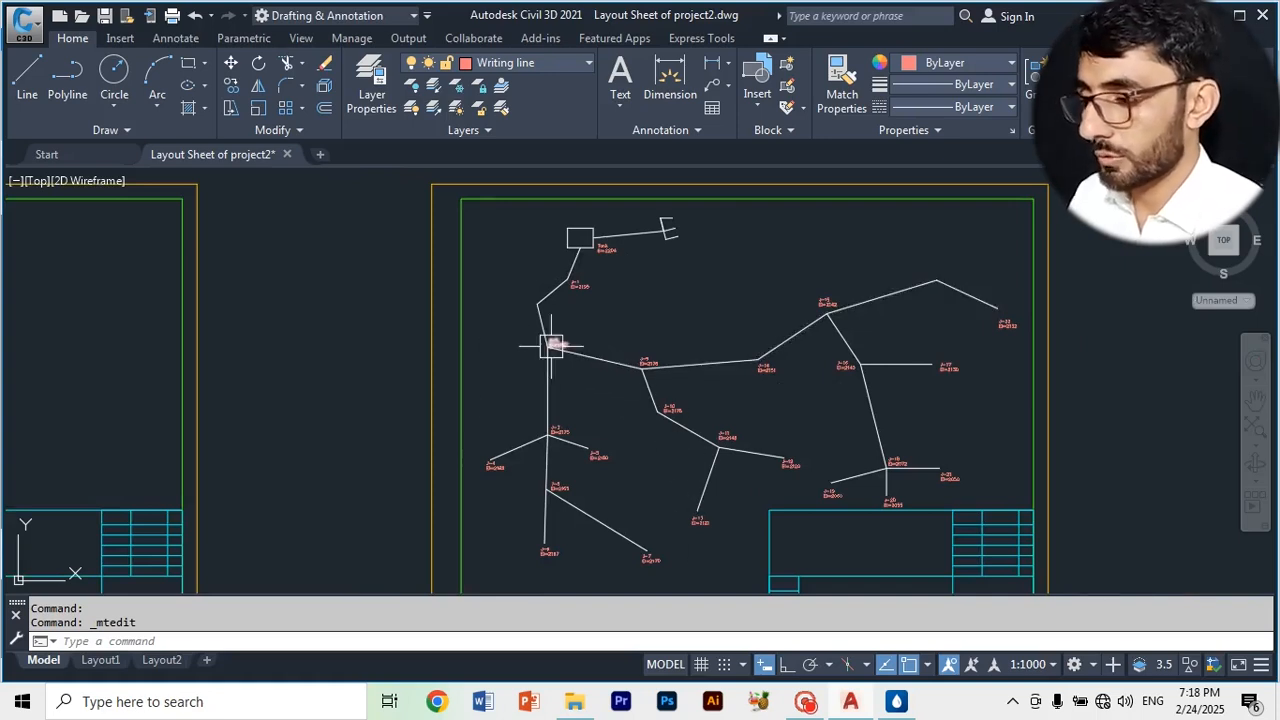
{"action": "scroll", "coordinate": [560, 340], "scroll_direction": "down", "scroll_amount": 2}
{"action": "scroll", "coordinate": [729, 455], "scroll_direction": "up", "scroll_amount": 2}
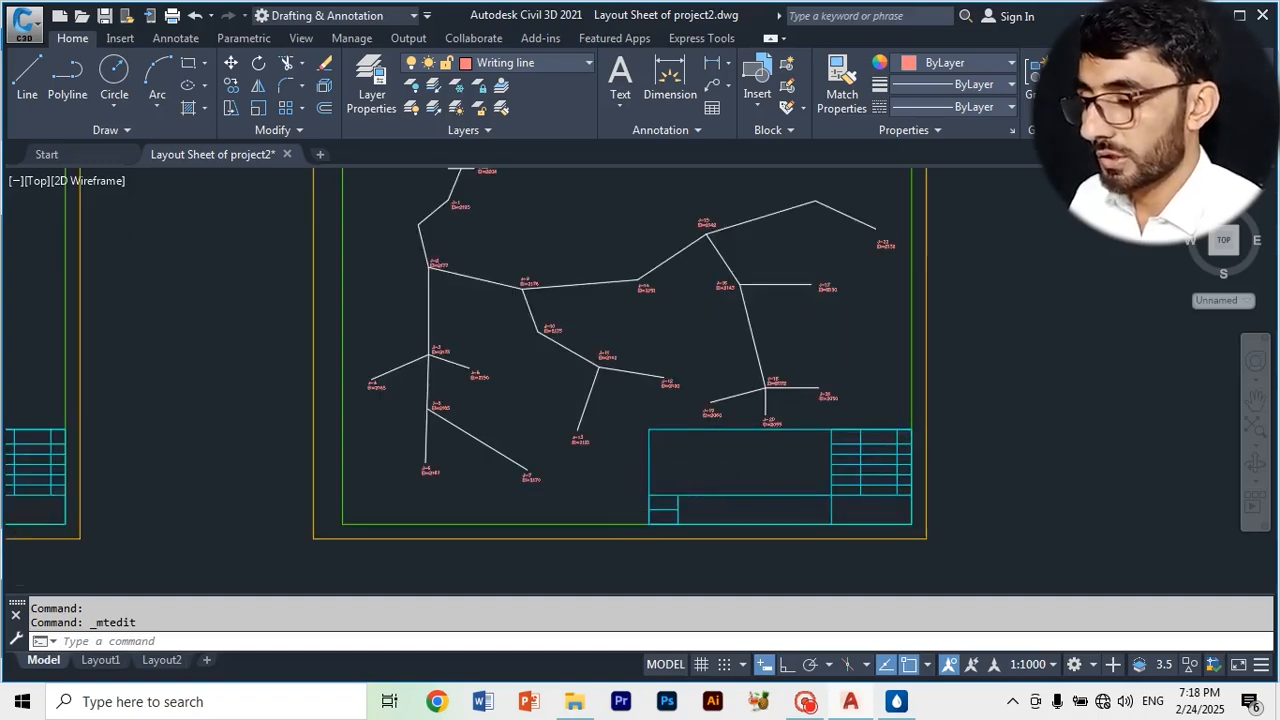
{"action": "scroll", "coordinate": [702, 467], "scroll_direction": "up", "scroll_amount": 2}
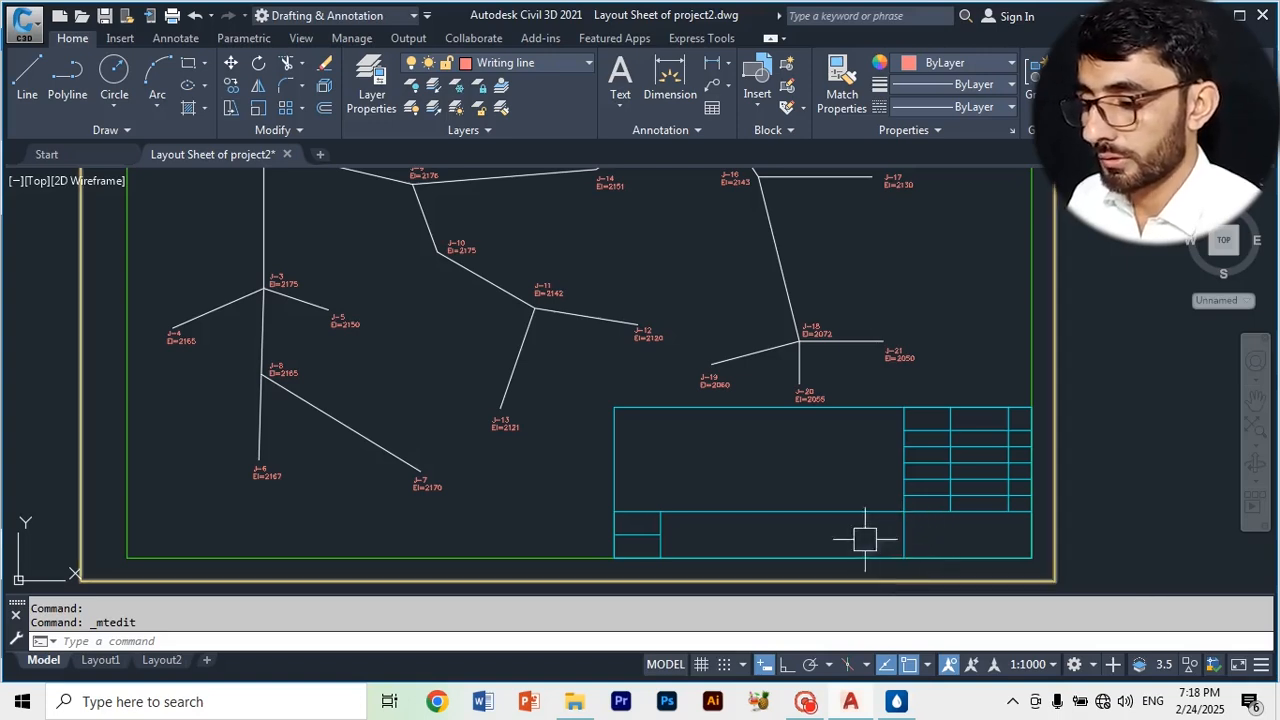
{"action": "scroll", "coordinate": [855, 490], "scroll_direction": "down", "scroll_amount": 2}
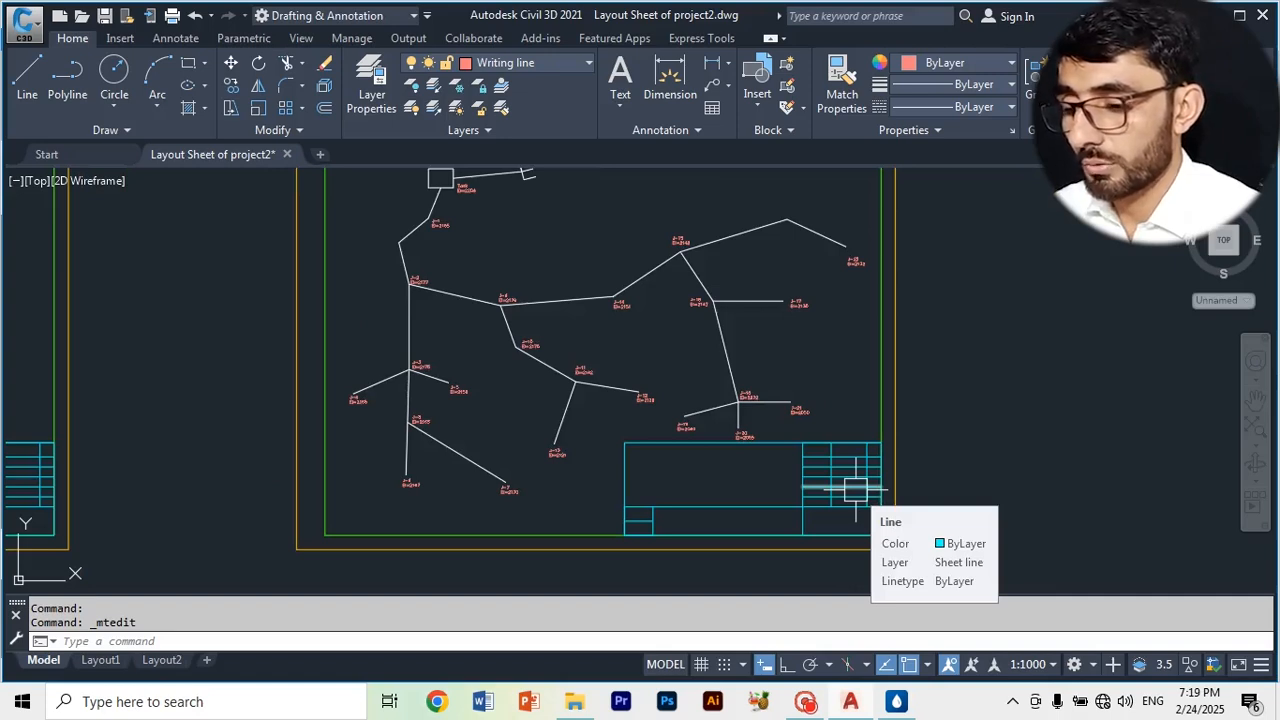
- Clear any active command and save the layout sheet drawing with the finished junction labels
{"action": "key", "text": "Escape"}
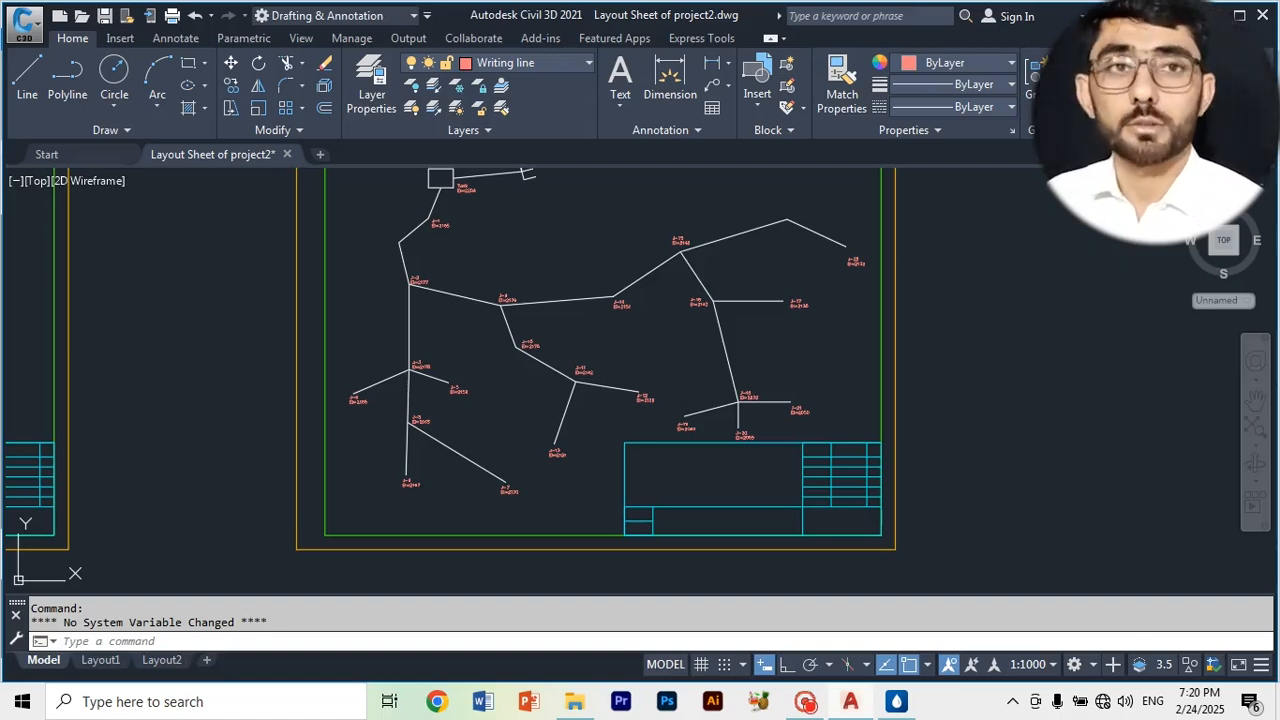
{"action": "key", "text": "ctrl+s"}
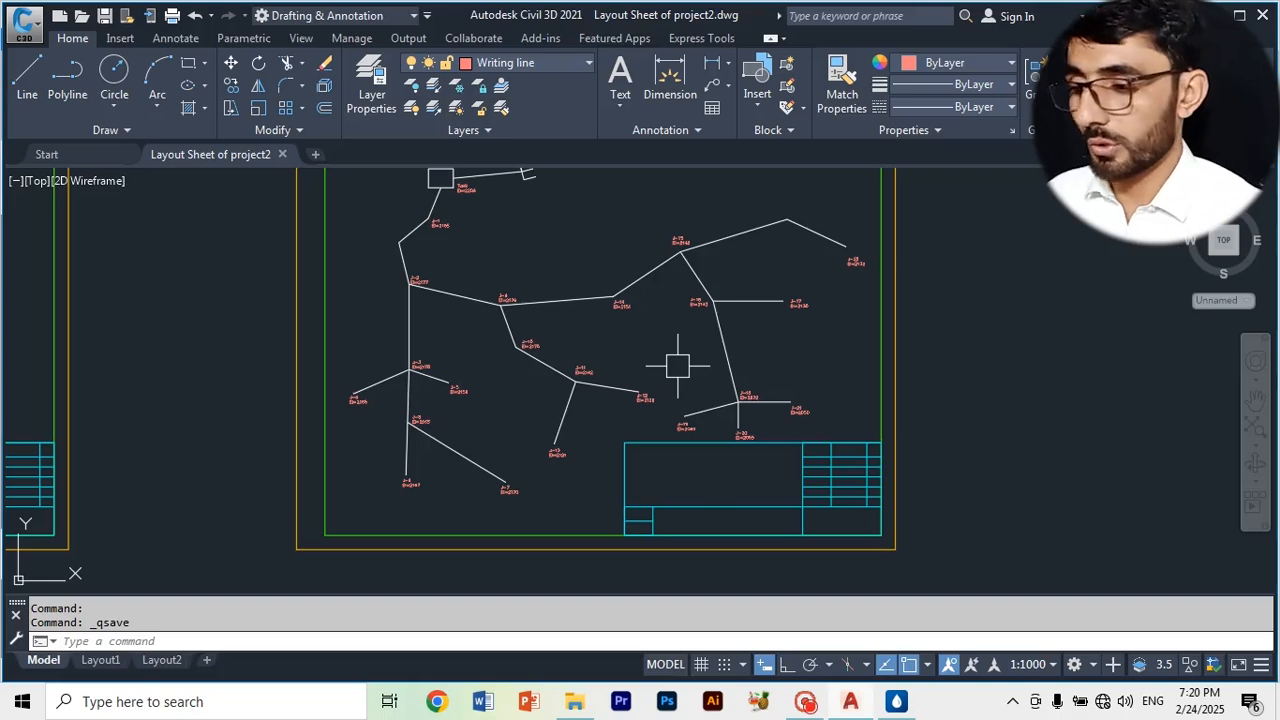
- Examine the pipe polyline's bends closely at J-14 and at the unlabelled vertex east of J-15
{"action": "scroll", "coordinate": [600, 285], "scroll_direction": "up", "scroll_amount": 5}
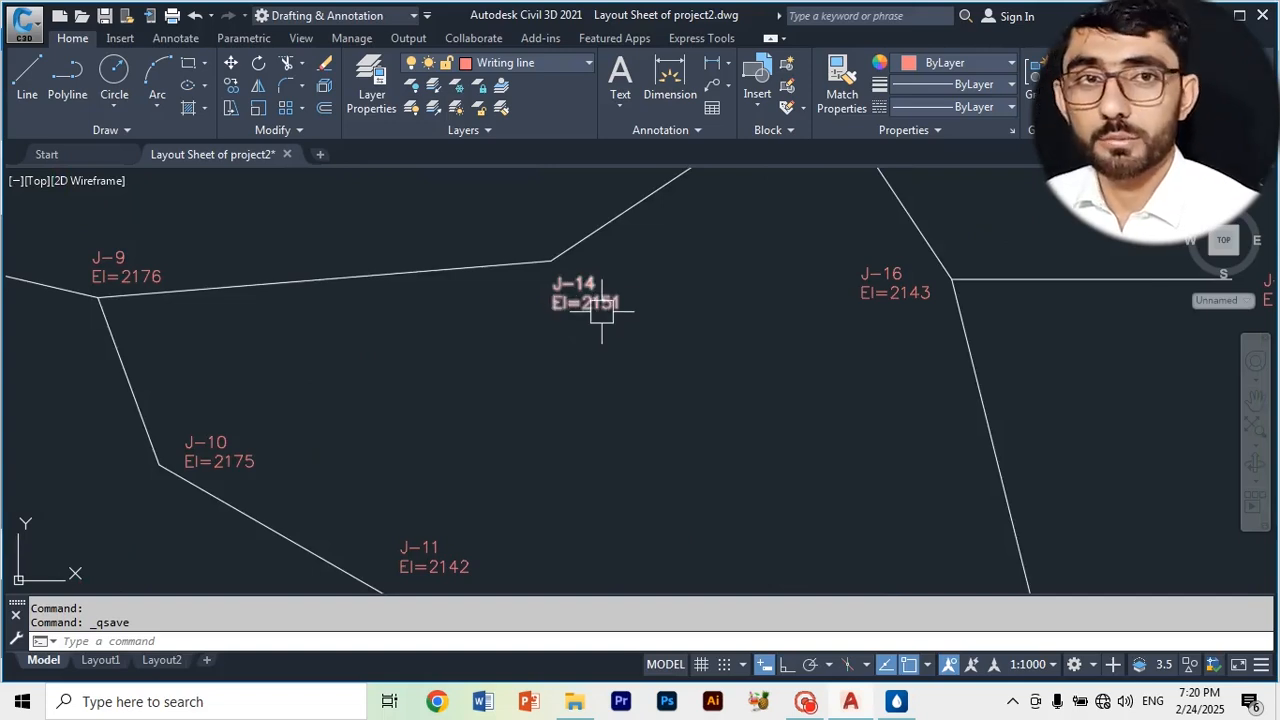
{"action": "scroll", "coordinate": [544, 270], "scroll_direction": "up", "scroll_amount": 5}
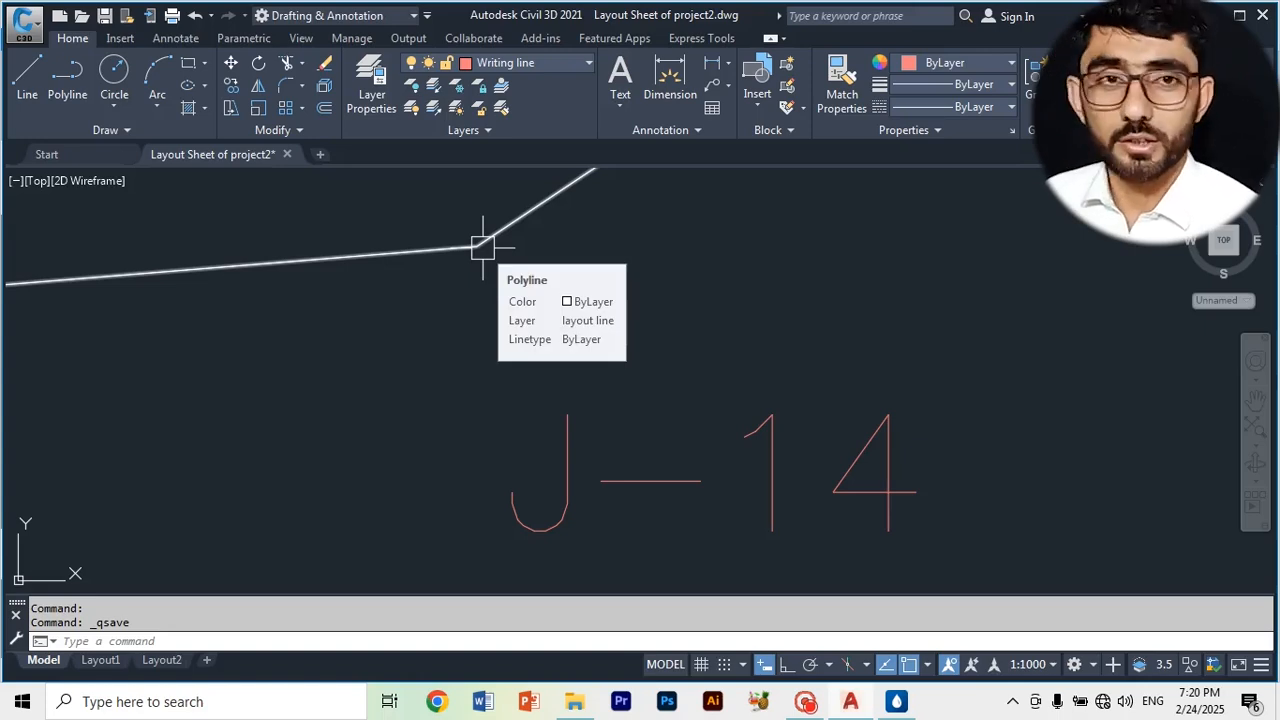
{"action": "scroll", "coordinate": [482, 247], "scroll_direction": "down", "scroll_amount": 6}
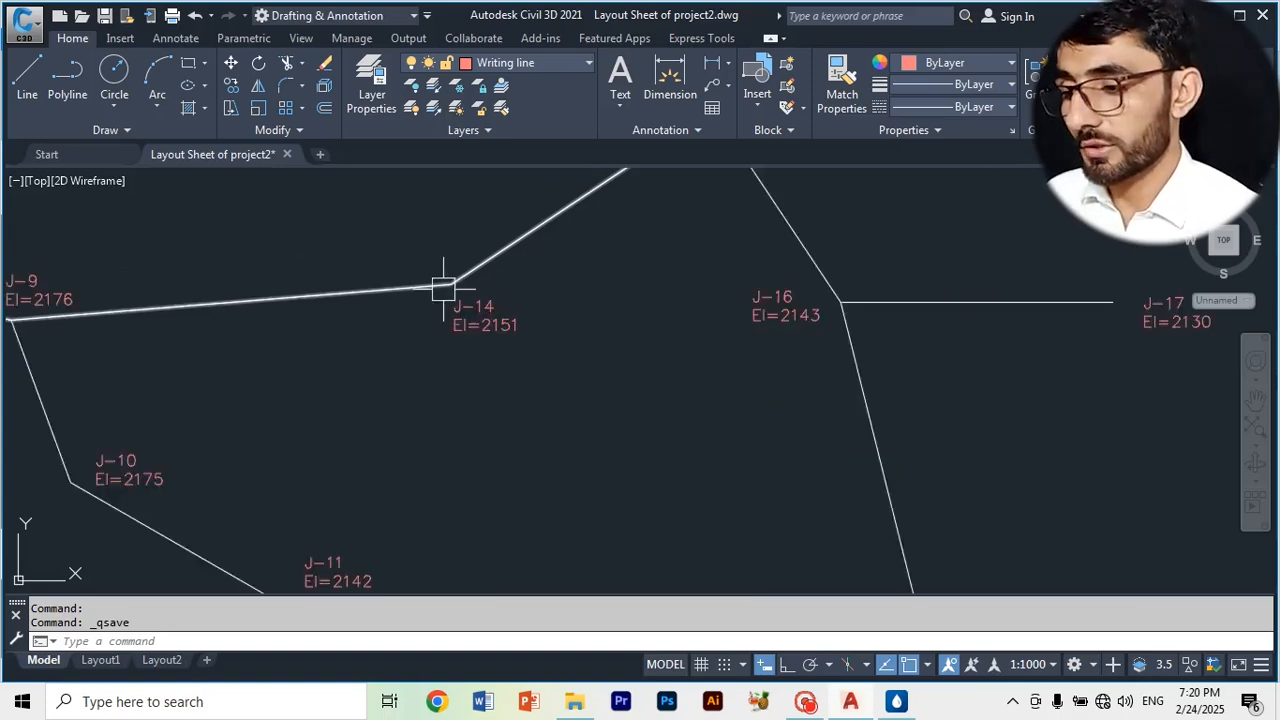
{"action": "scroll", "coordinate": [600, 229], "scroll_direction": "up", "scroll_amount": 6}
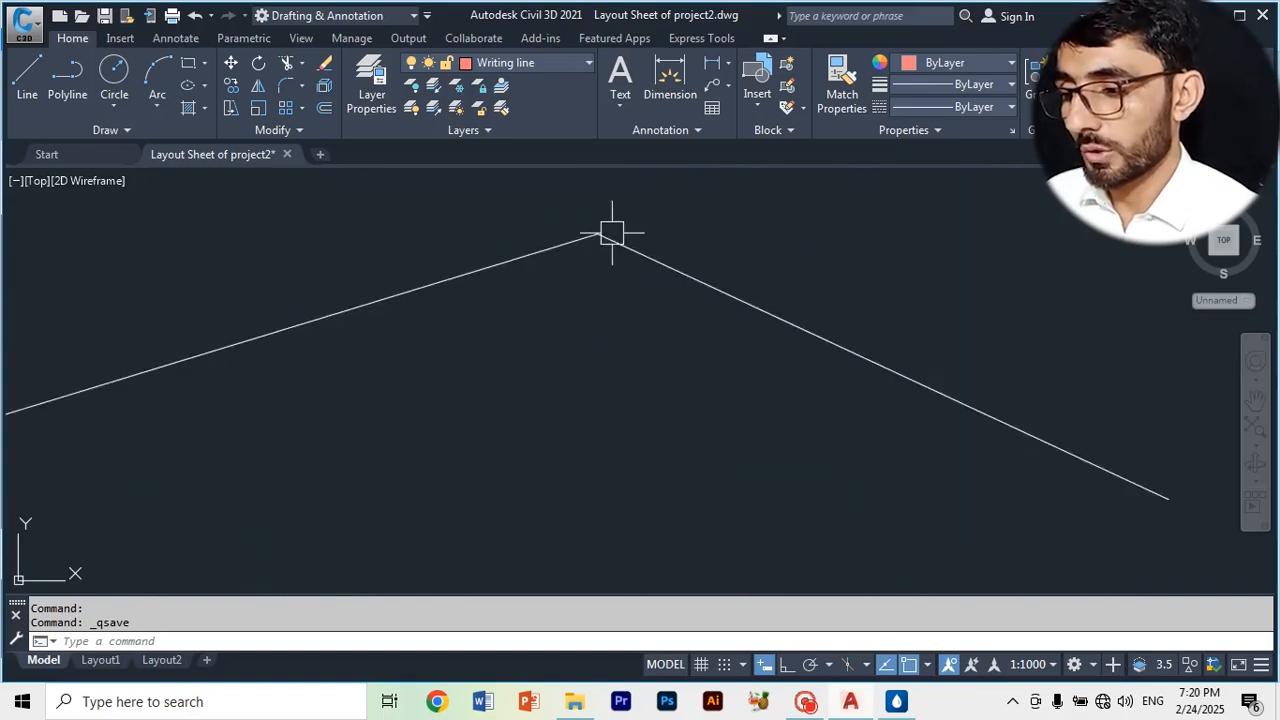
{"action": "scroll", "coordinate": [590, 265], "scroll_direction": "down", "scroll_amount": 4}
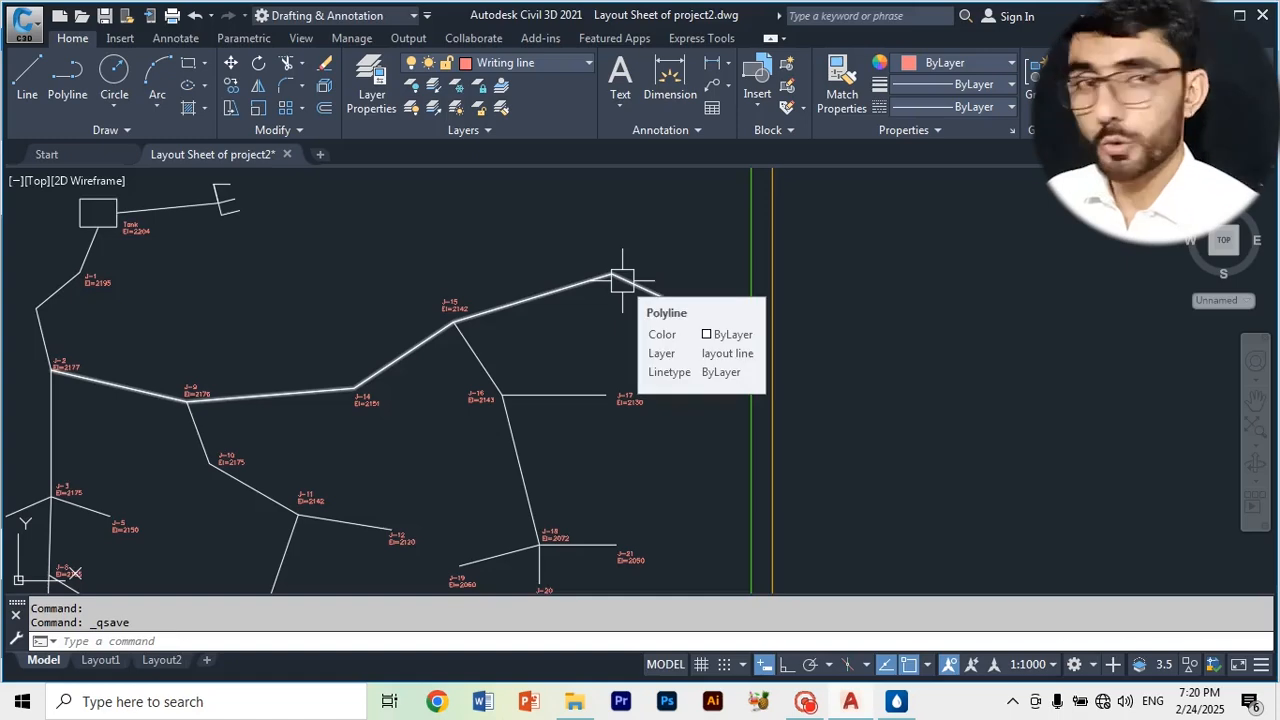